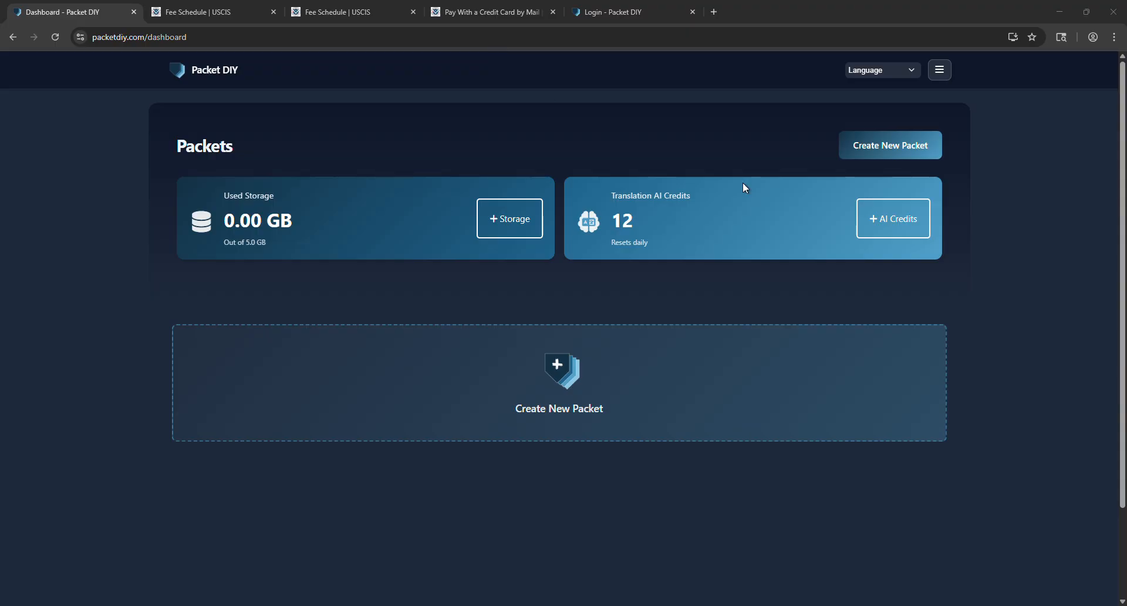
Start a new packet and title it "K1 Visa Petition Packet".
{"action": "left_click", "coordinate": [568, 387]}
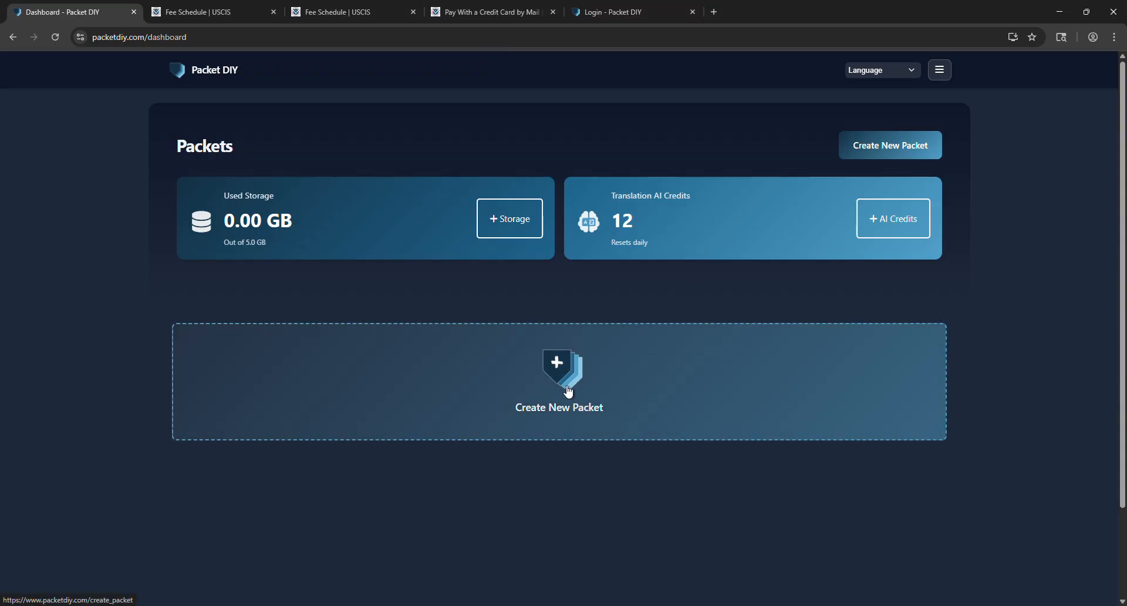
{"action": "left_click", "coordinate": [567, 391]}
{"action": "left_click", "coordinate": [307, 394]}
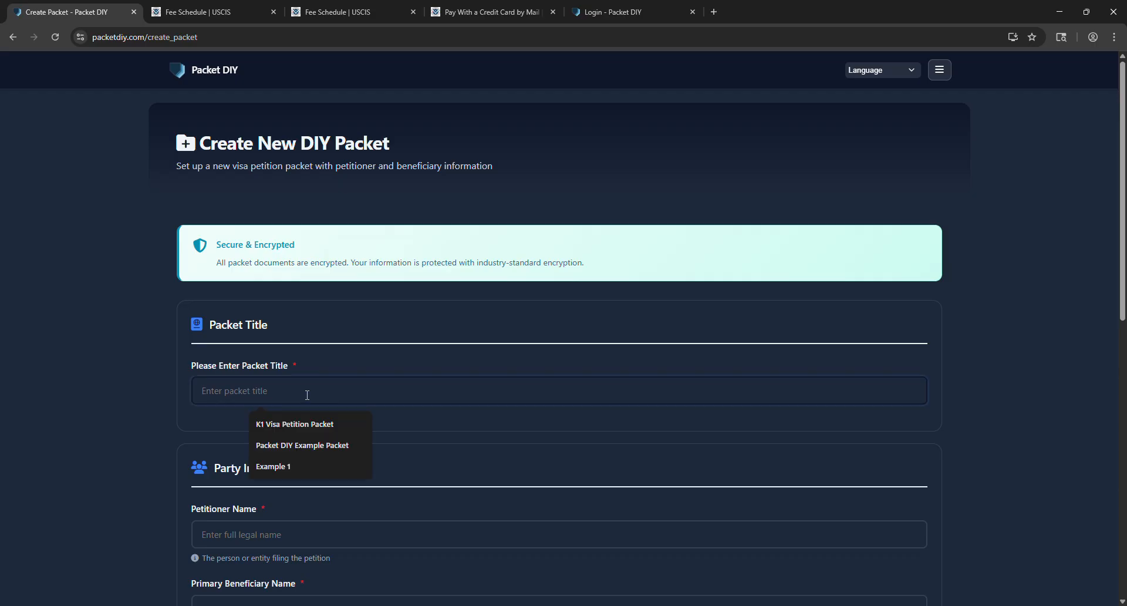
{"action": "left_click", "coordinate": [304, 425]}
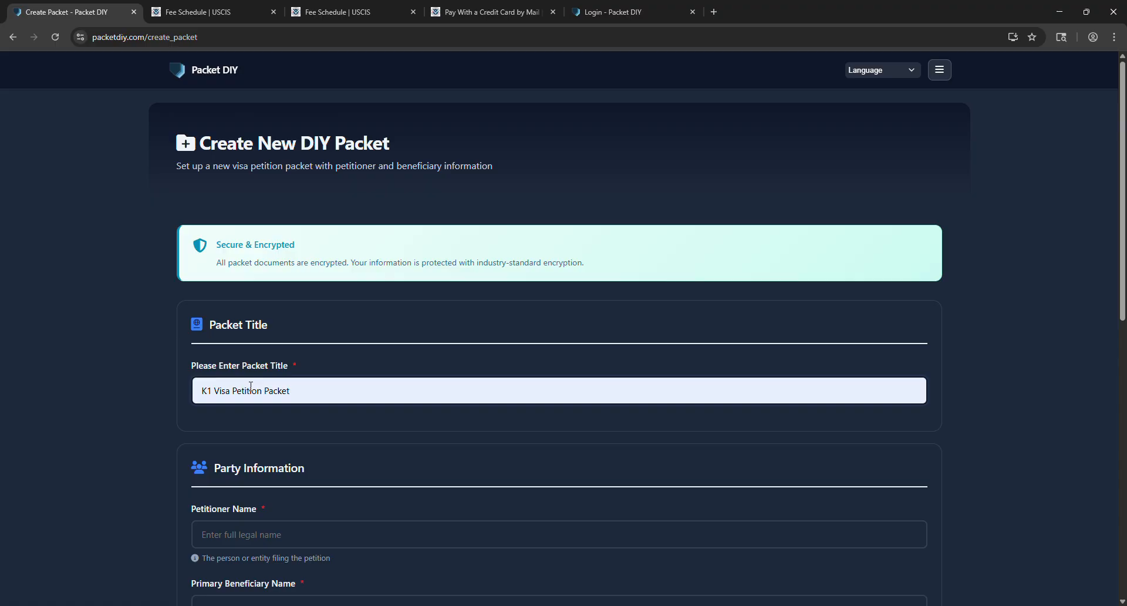
{"action": "left_click_drag", "start_coordinate": [322, 388], "coordinate": [201, 386]}
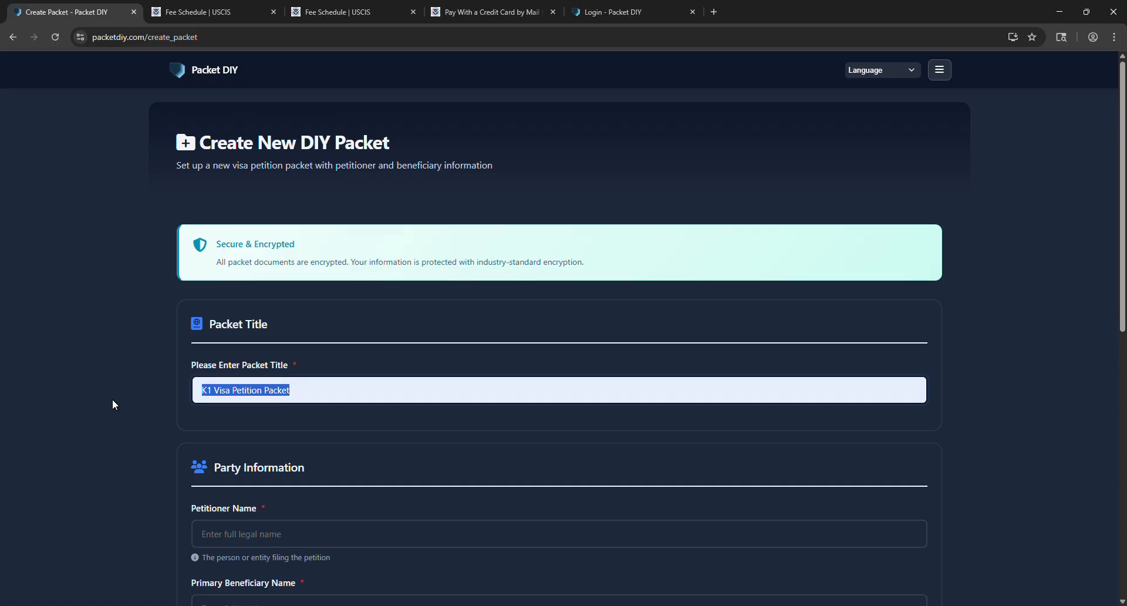
Enter Packet DIY Creator as the petitioner and fill in the primary beneficiary's full name.
{"action": "scroll", "coordinate": [114, 405], "scroll_direction": "down", "scroll_amount": 2}
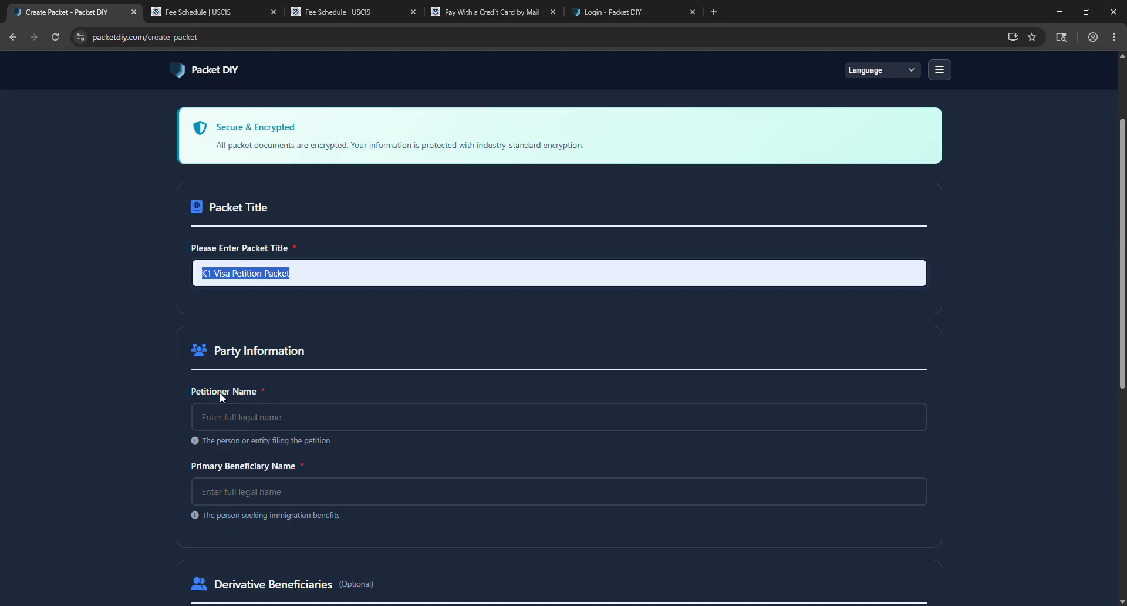
{"action": "left_click", "coordinate": [219, 417]}
{"action": "left_click", "coordinate": [270, 446]}
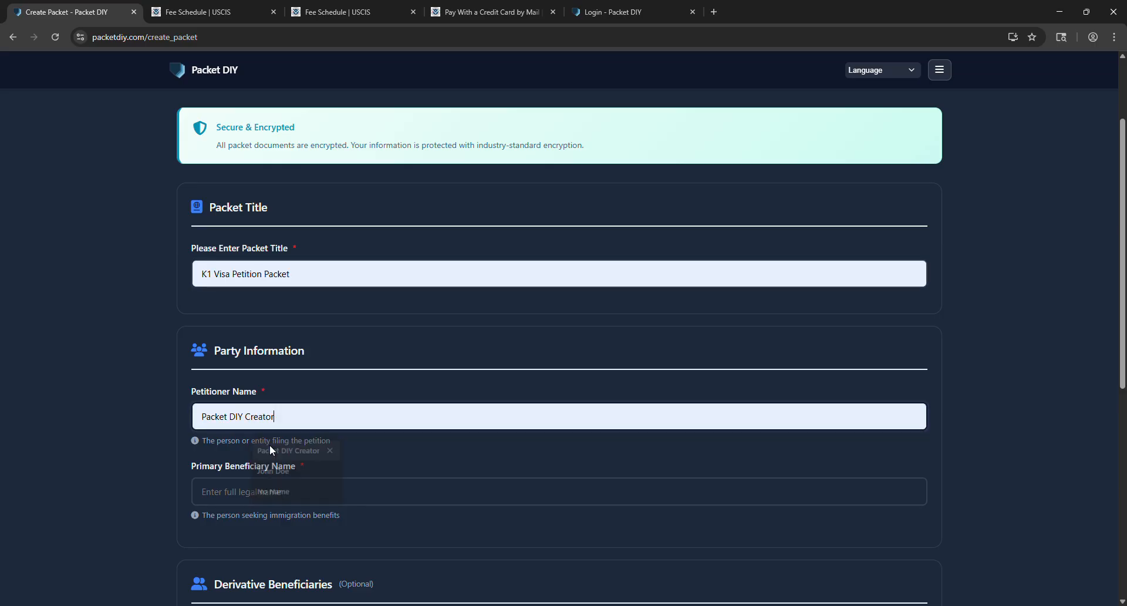
{"action": "left_click", "coordinate": [240, 490]}
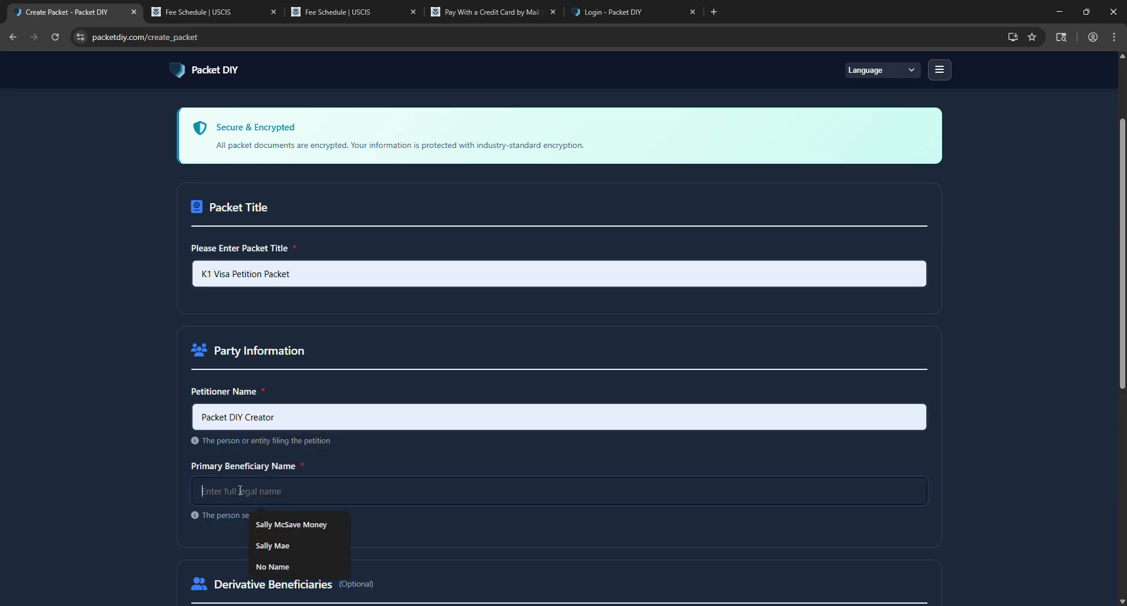
{"action": "left_click", "coordinate": [272, 525]}
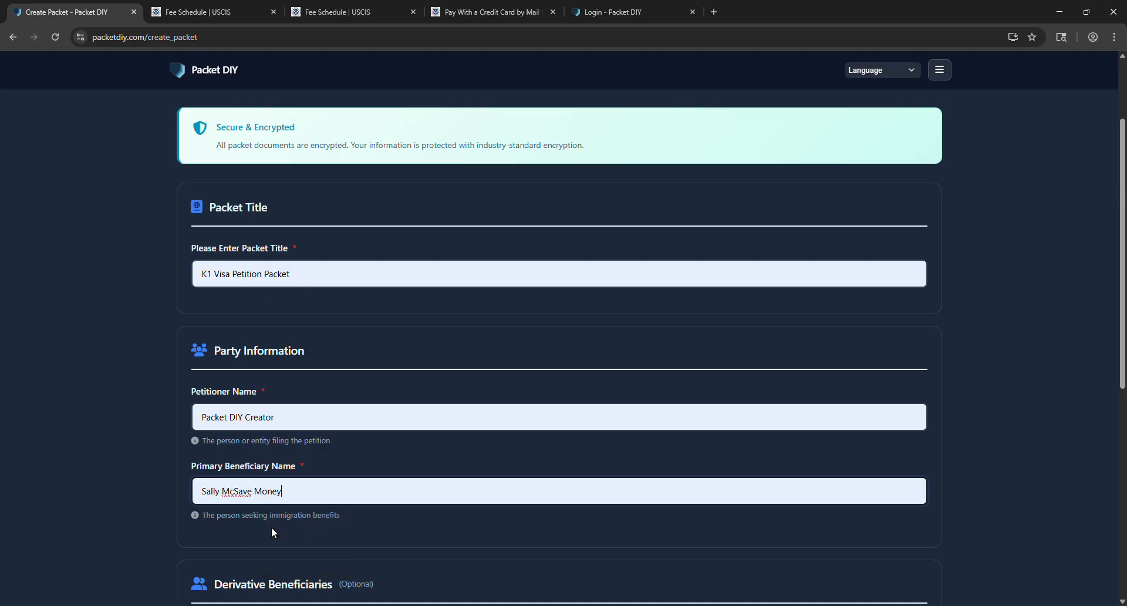
Add a second derivative beneficiary entry to the form and remove it again.
{"action": "scroll", "coordinate": [318, 508], "scroll_direction": "down", "scroll_amount": 3}
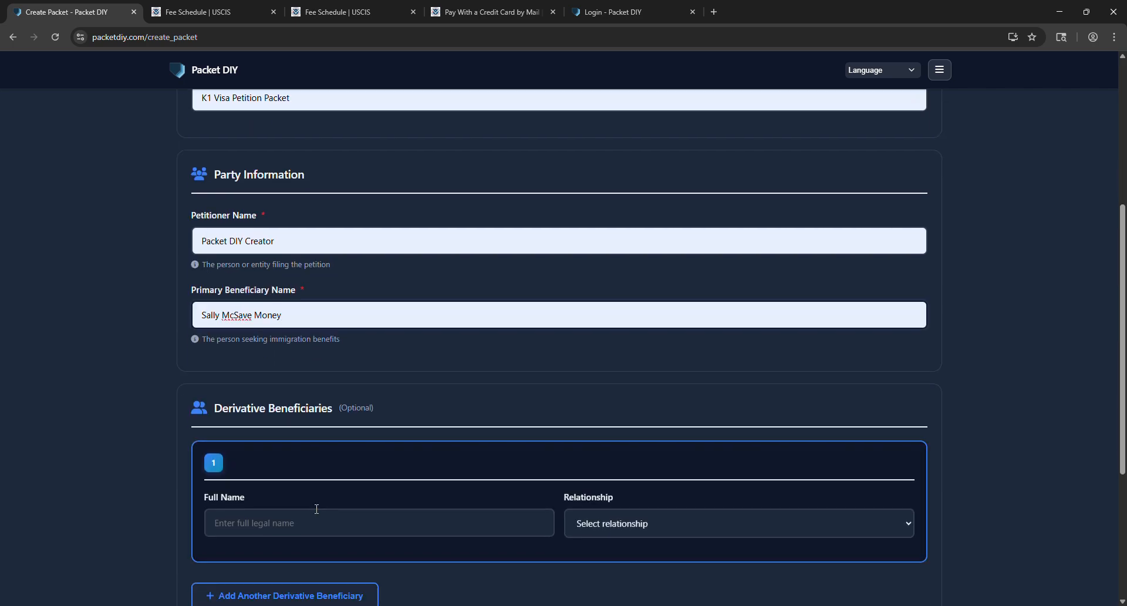
{"action": "scroll", "coordinate": [316, 508], "scroll_direction": "down", "scroll_amount": 2}
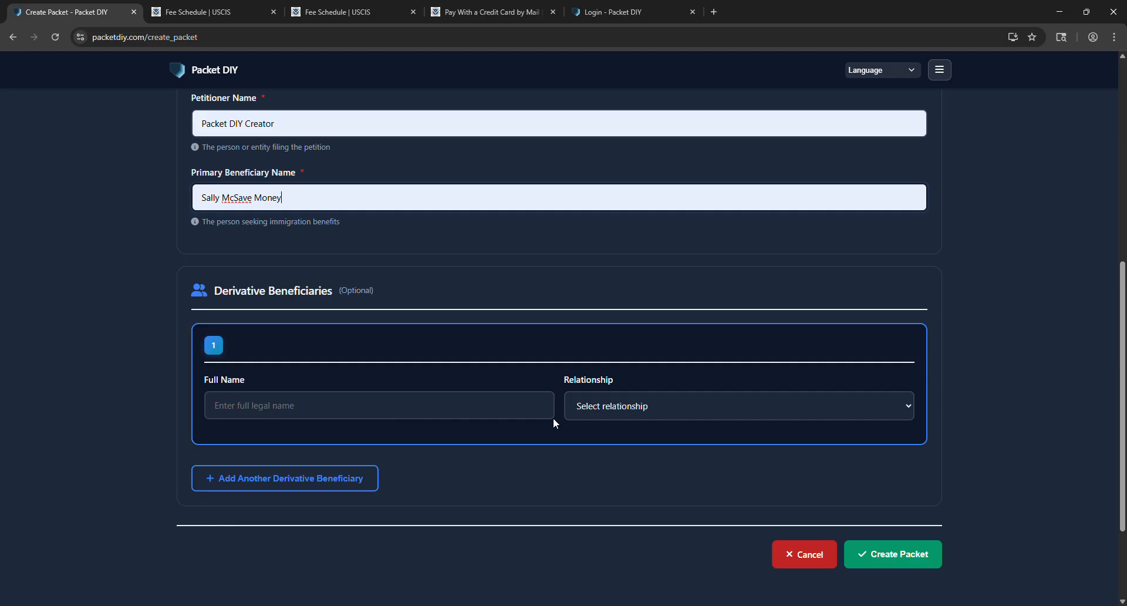
{"action": "left_click", "coordinate": [331, 480]}
{"action": "scroll", "coordinate": [332, 510], "scroll_direction": "down", "scroll_amount": 2}
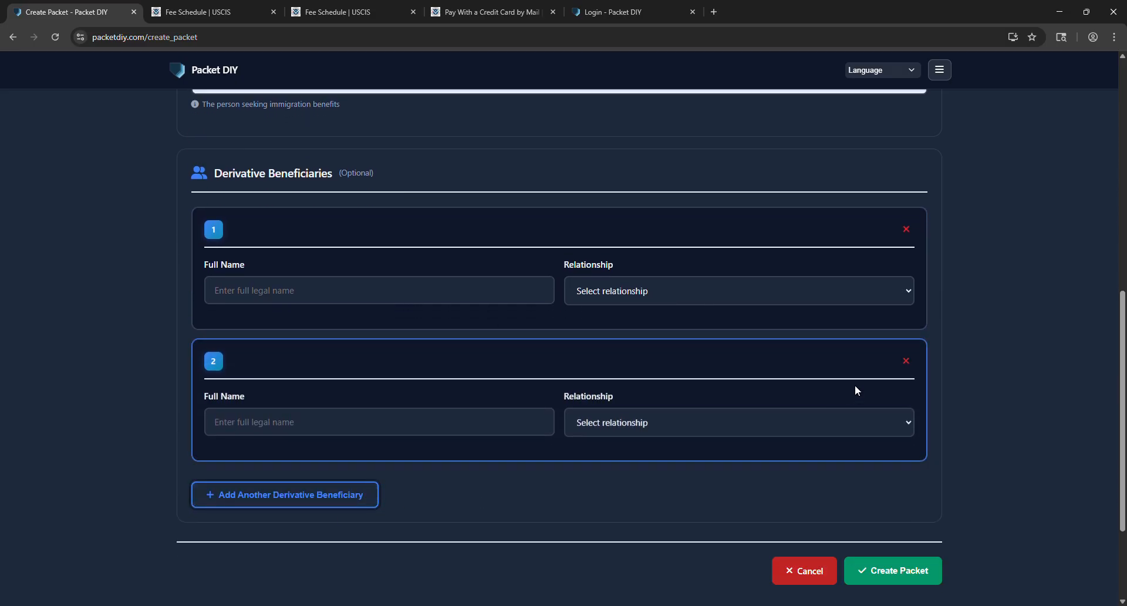
{"action": "left_click", "coordinate": [907, 360]}
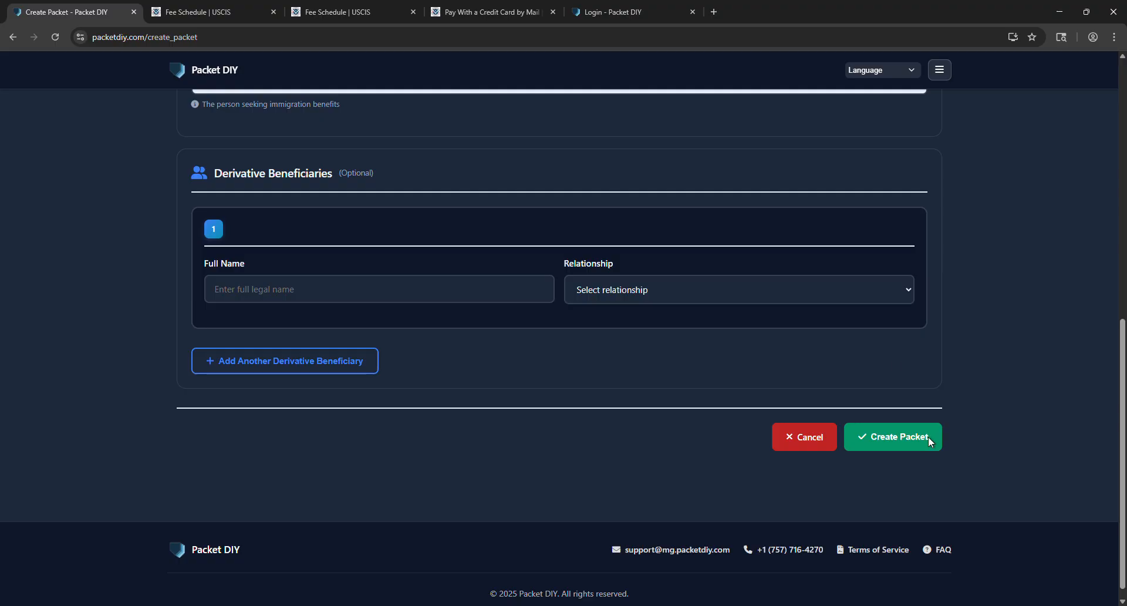
Create the packet with the derivative beneficiary fields left empty.
{"action": "left_click", "coordinate": [910, 446]}
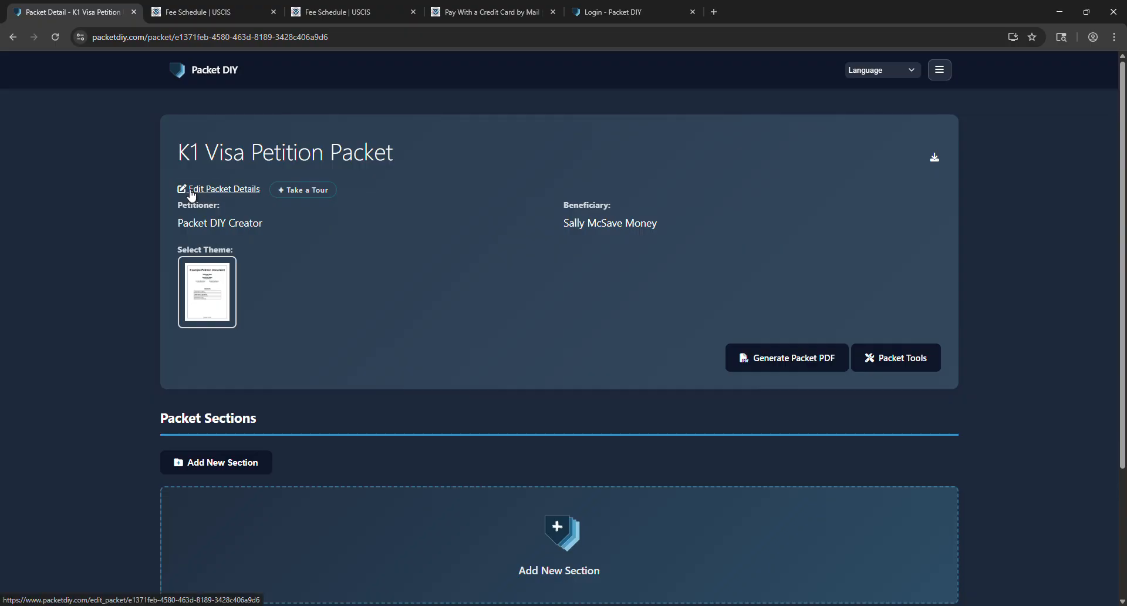
Open the packet's details for editing, examine its title, party and derivative beneficiary fields, and return to the packet without changes.
{"action": "left_click", "coordinate": [203, 195]}
{"action": "scroll", "coordinate": [225, 220], "scroll_direction": "down", "scroll_amount": 6}
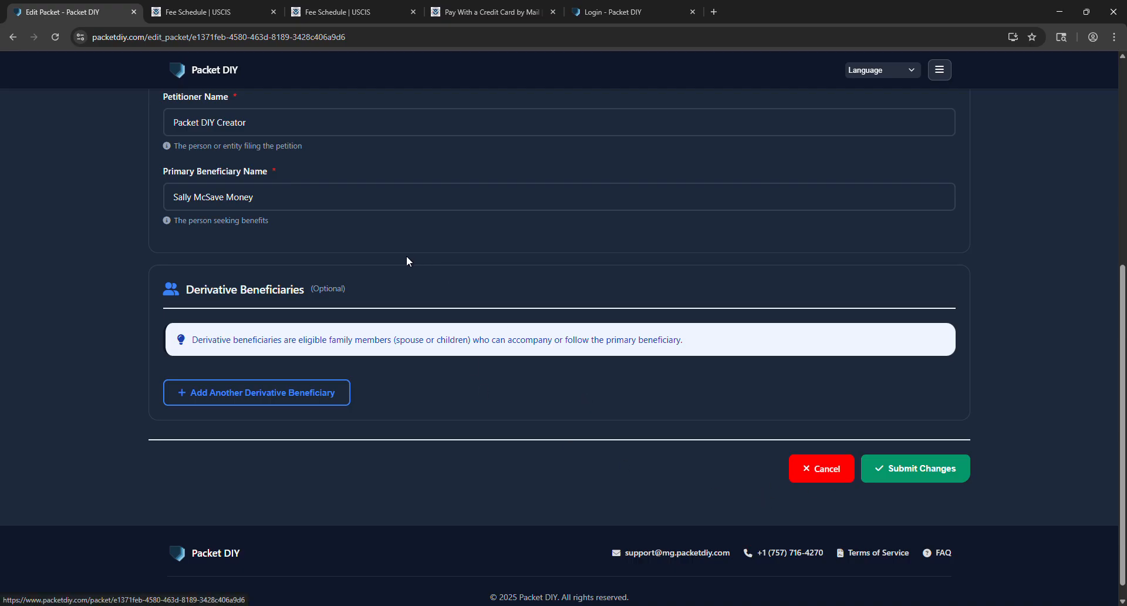
{"action": "scroll", "coordinate": [407, 256], "scroll_direction": "up", "scroll_amount": 5}
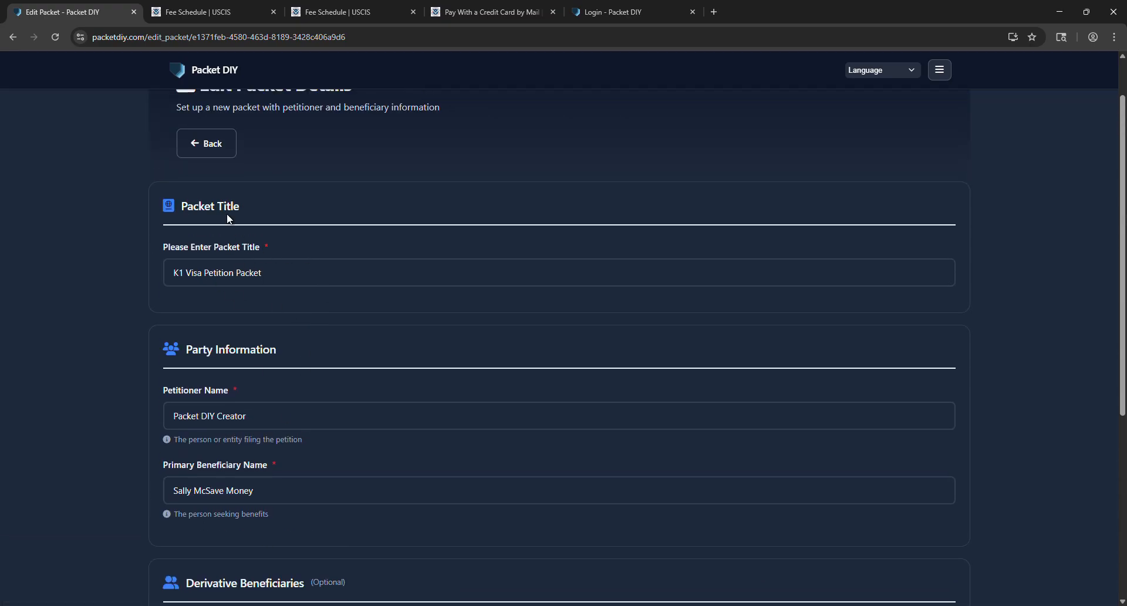
{"action": "scroll", "coordinate": [275, 320], "scroll_direction": "down", "scroll_amount": 2}
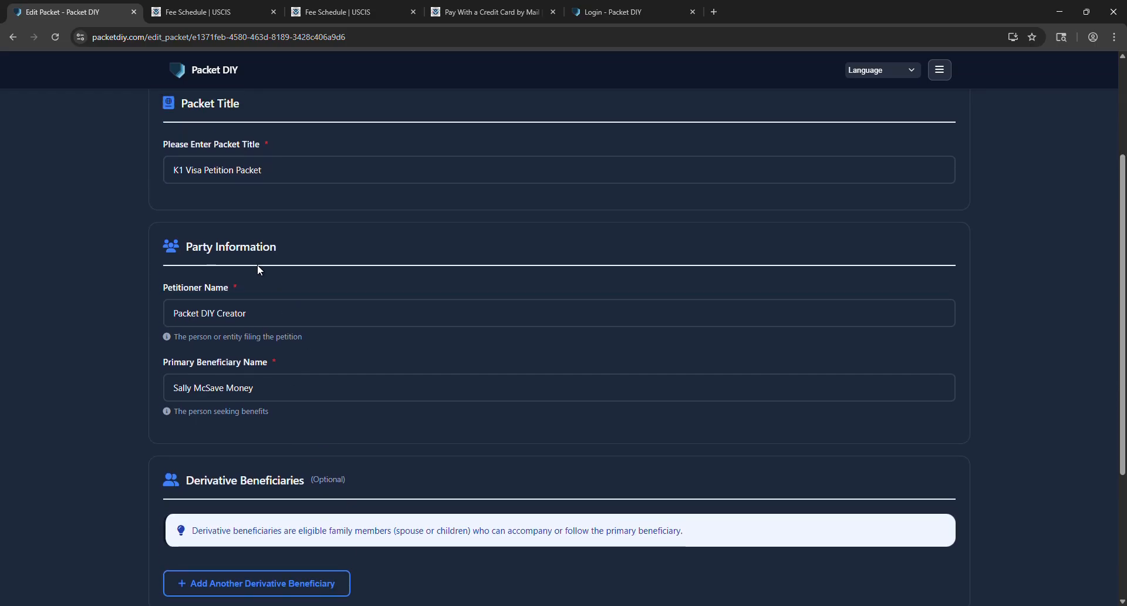
{"action": "scroll", "coordinate": [314, 455], "scroll_direction": "up", "scroll_amount": 1}
{"action": "scroll", "coordinate": [352, 526], "scroll_direction": "down", "scroll_amount": 2}
{"action": "scroll", "coordinate": [417, 322], "scroll_direction": "up", "scroll_amount": 4}
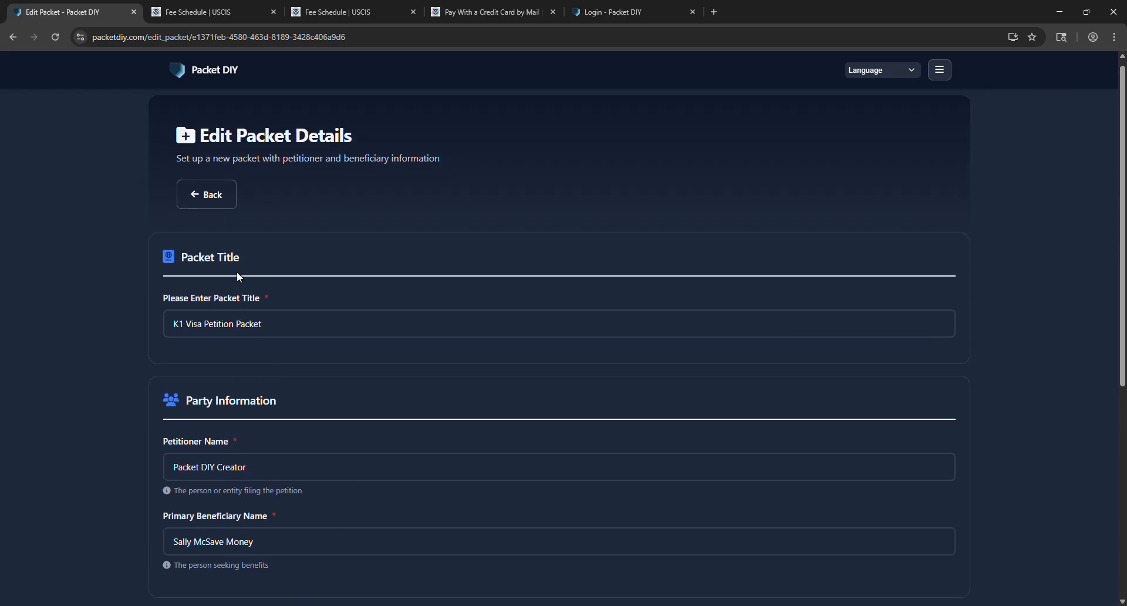
{"action": "left_click", "coordinate": [217, 195]}
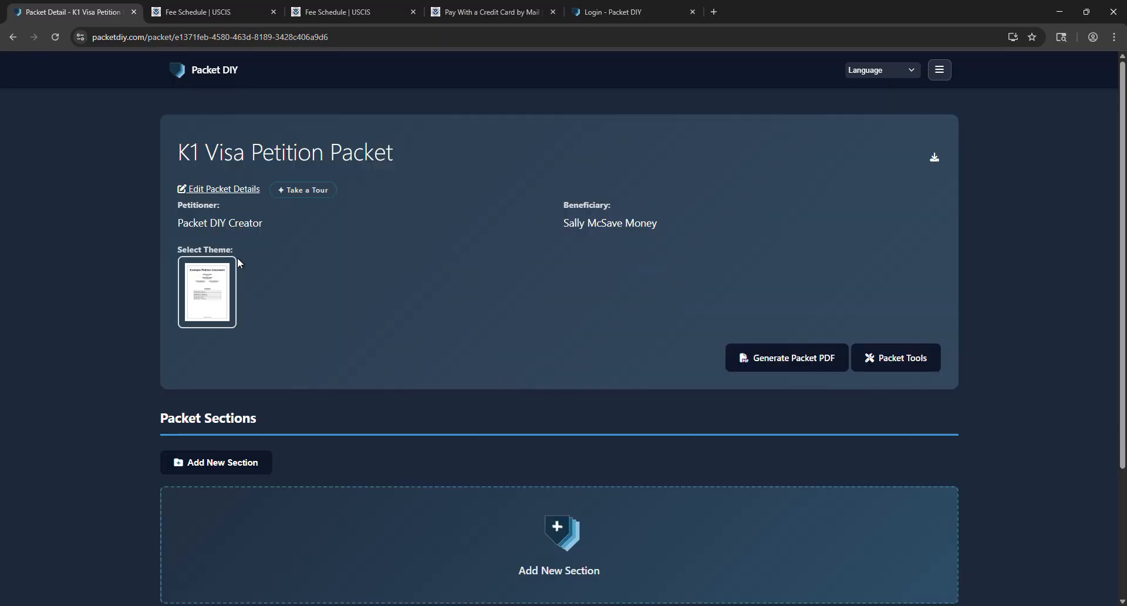
Try the Original theme for the packet, and settle on the Elegant theme.
{"action": "left_click", "coordinate": [224, 269]}
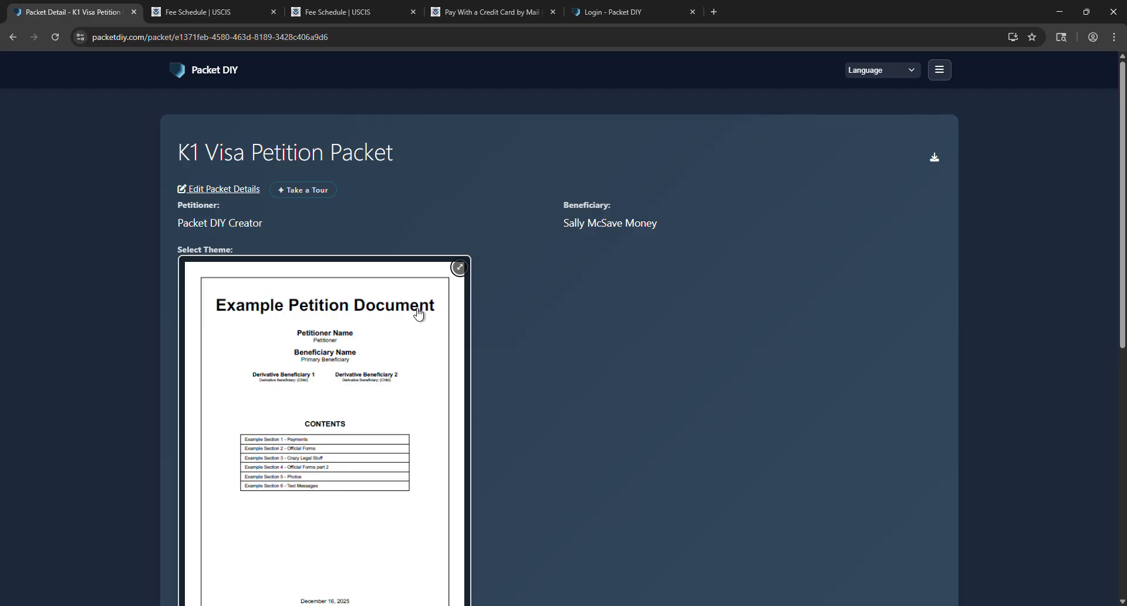
{"action": "left_click", "coordinate": [413, 362]}
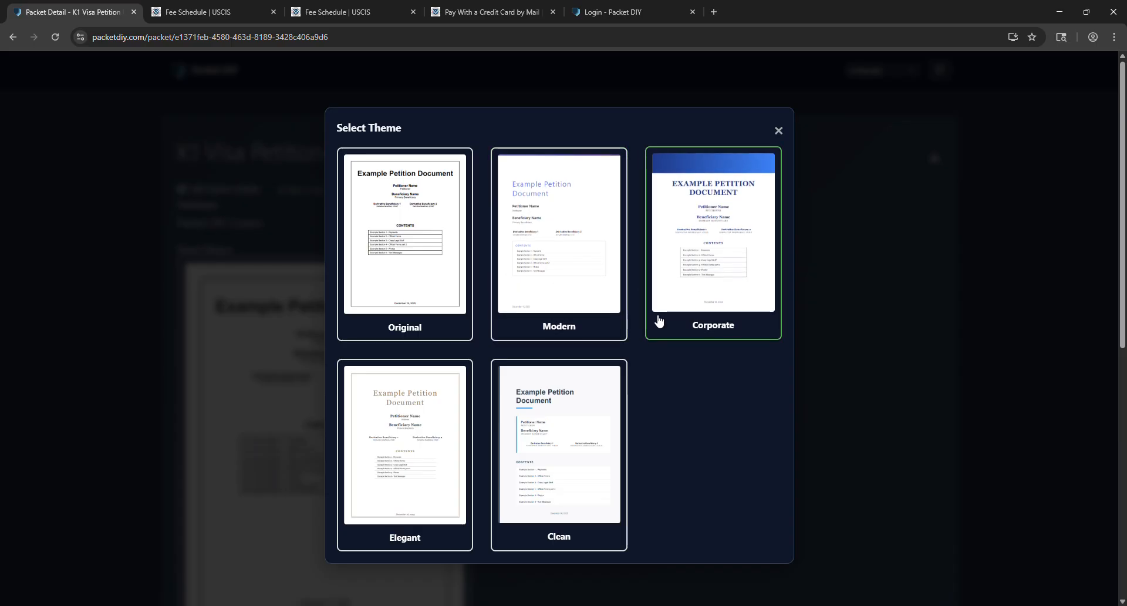
{"action": "left_click", "coordinate": [378, 256]}
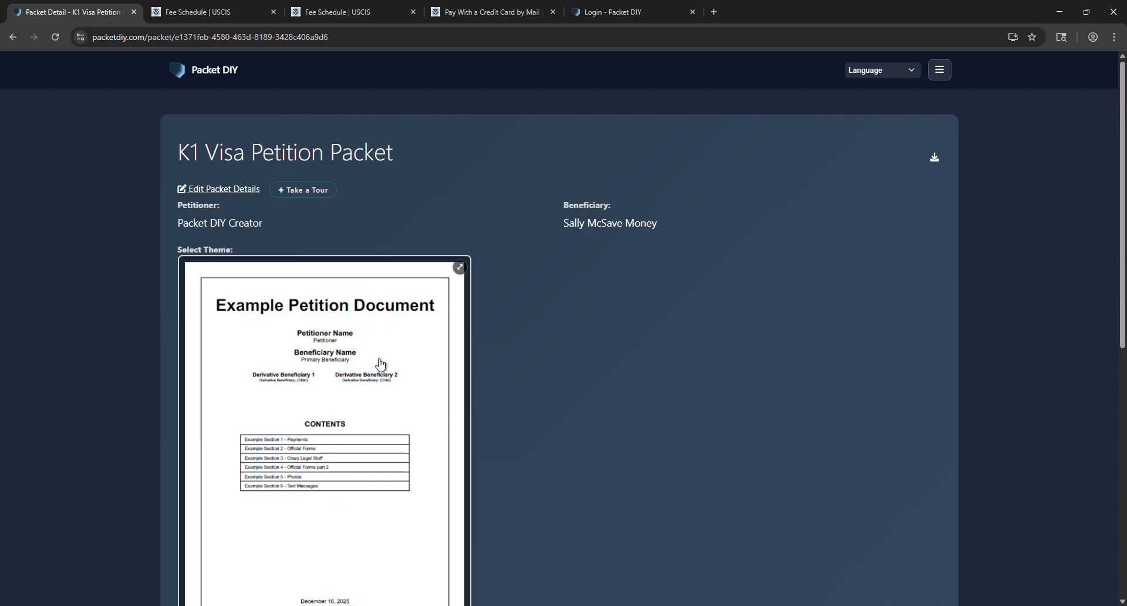
{"action": "left_click", "coordinate": [403, 376]}
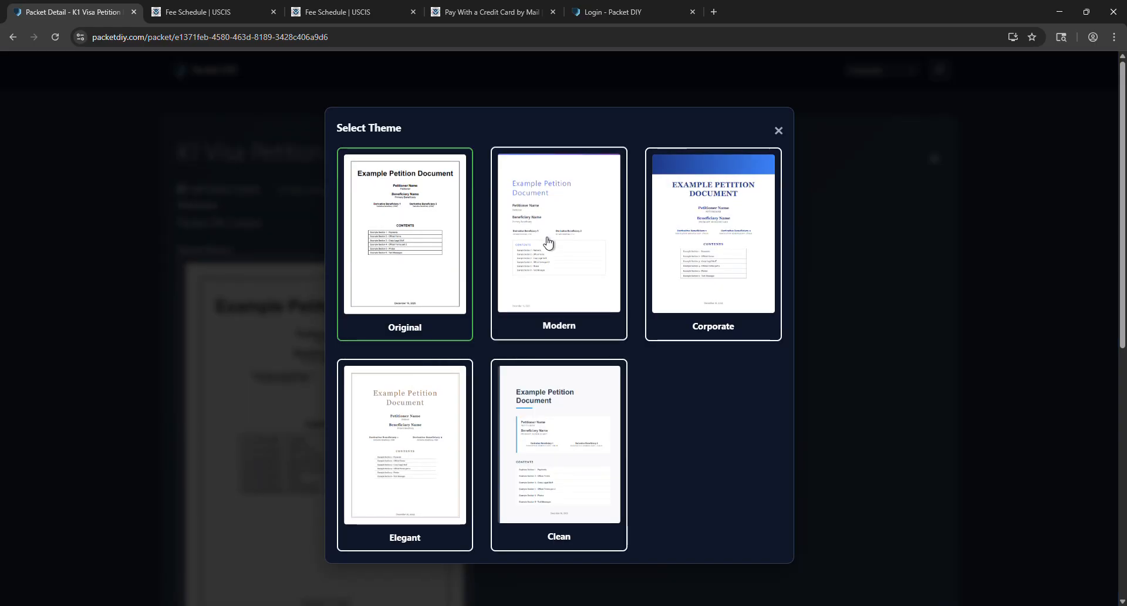
{"action": "left_click", "coordinate": [435, 449]}
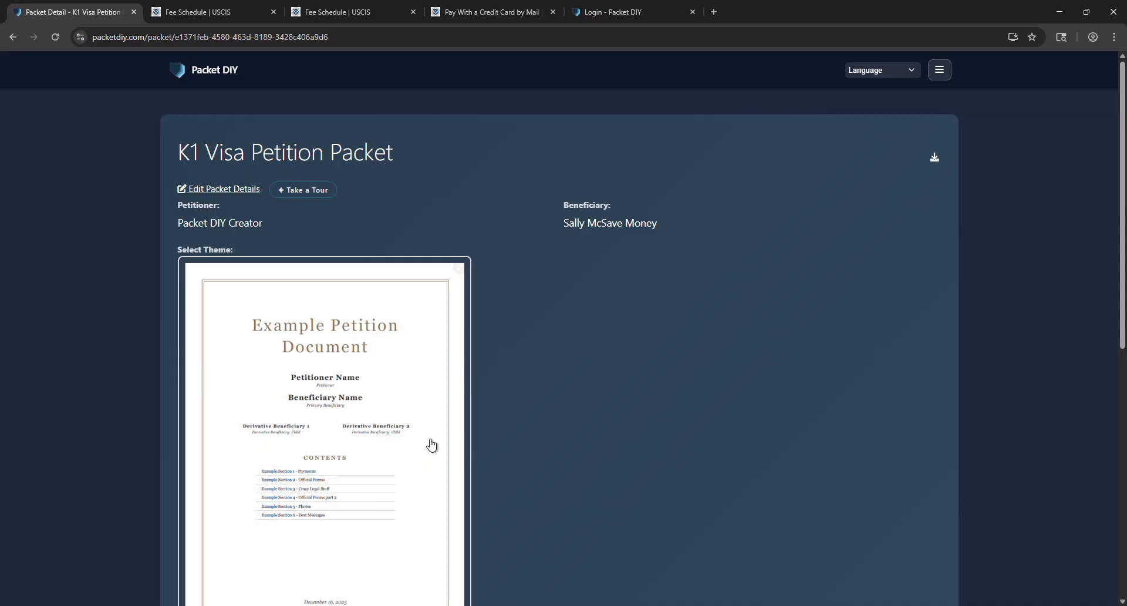
Collapse the theme preview, enlarge it once more to examine the Elegant cover page, and collapse it again.
{"action": "scroll", "coordinate": [378, 348], "scroll_direction": "down", "scroll_amount": 2}
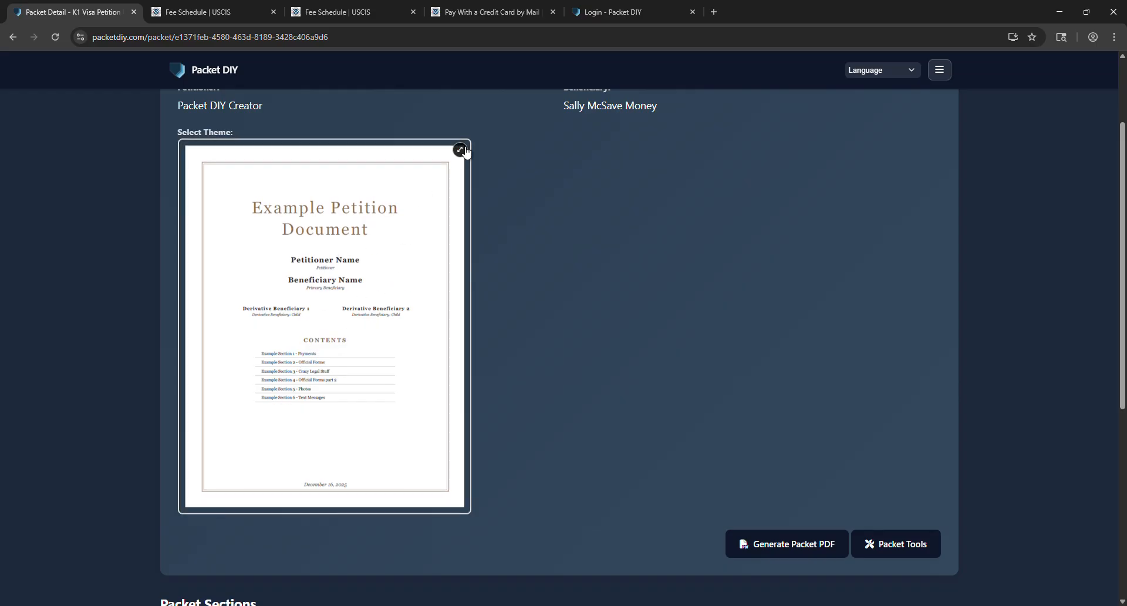
{"action": "left_click", "coordinate": [459, 150]}
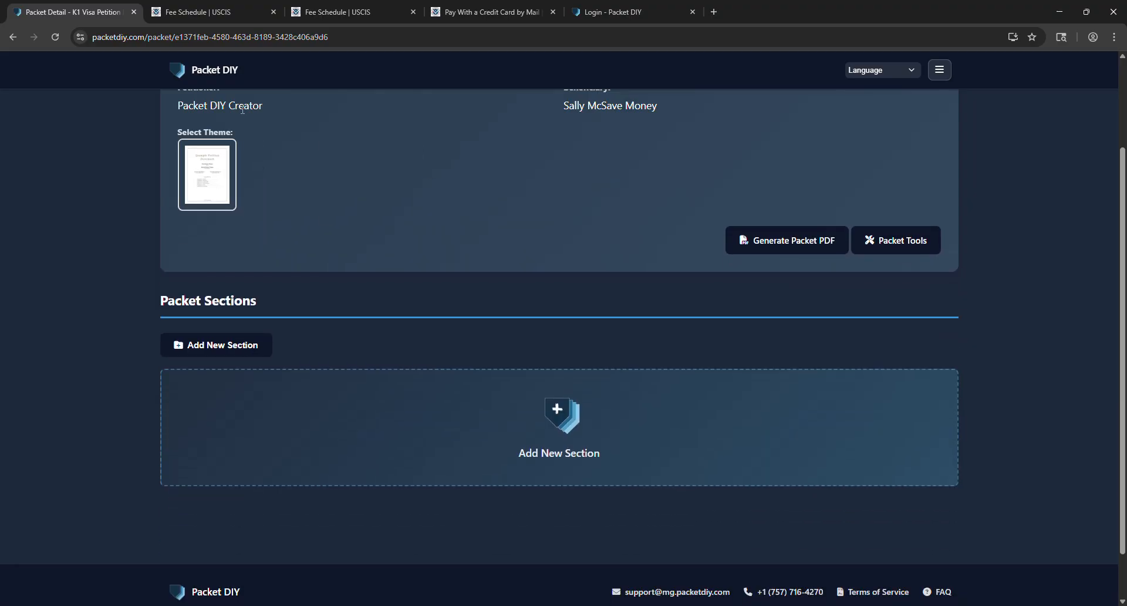
{"action": "left_click", "coordinate": [229, 146]}
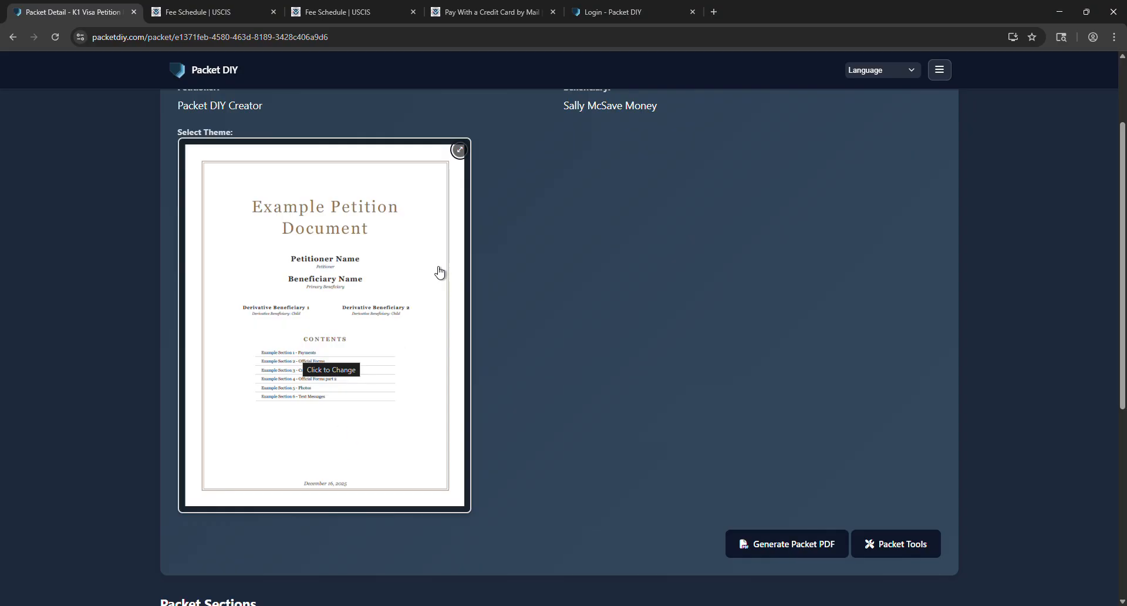
{"action": "left_click", "coordinate": [460, 149]}
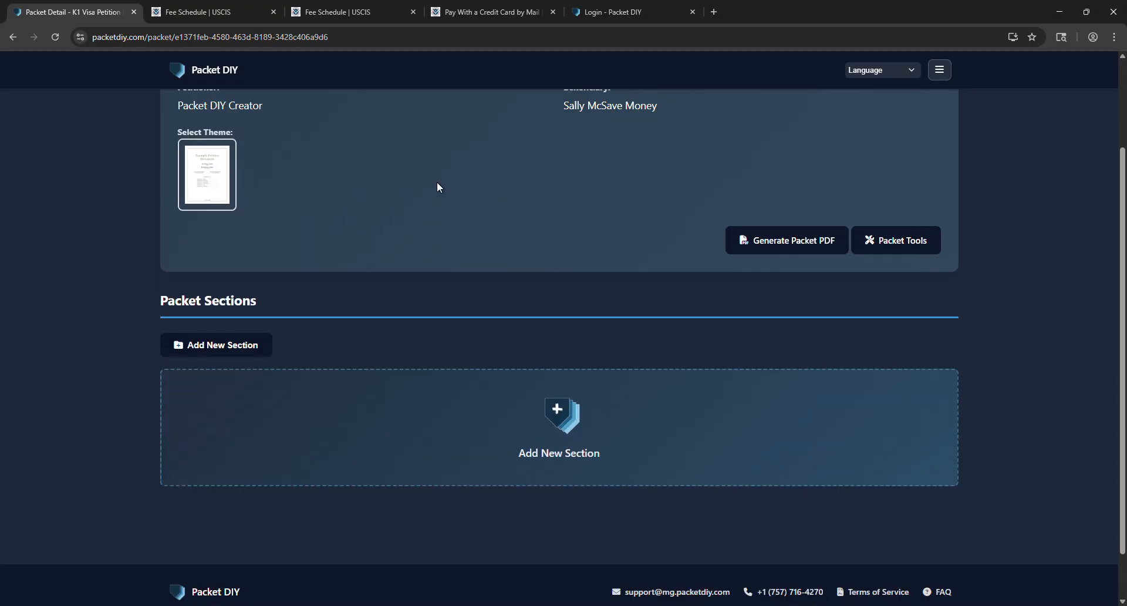
{"action": "left_click", "coordinate": [253, 338]}
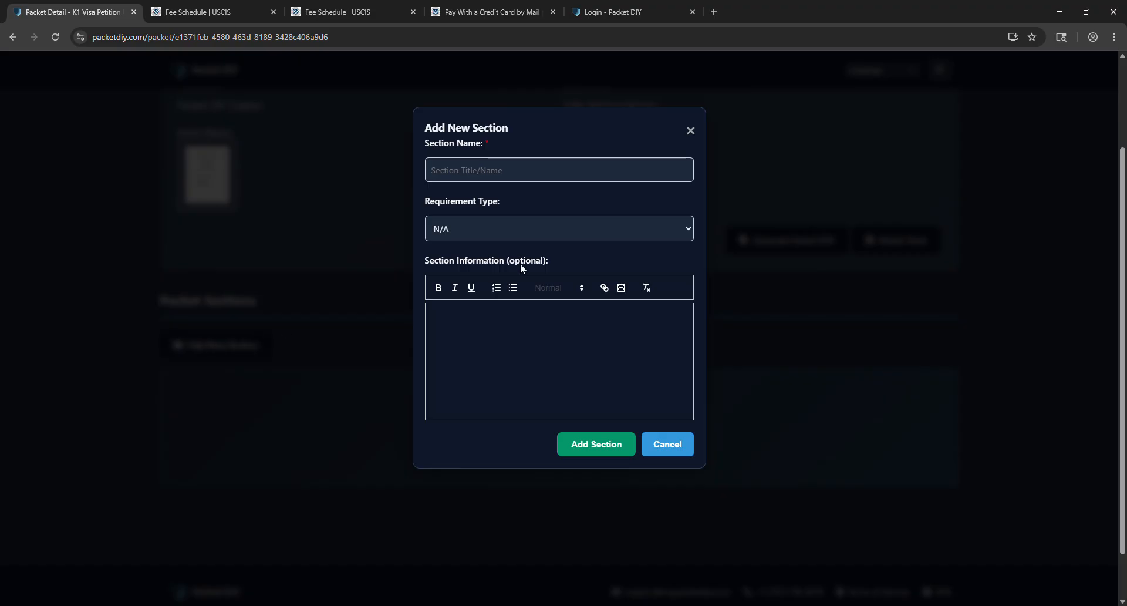
{"action": "left_click", "coordinate": [499, 166]}
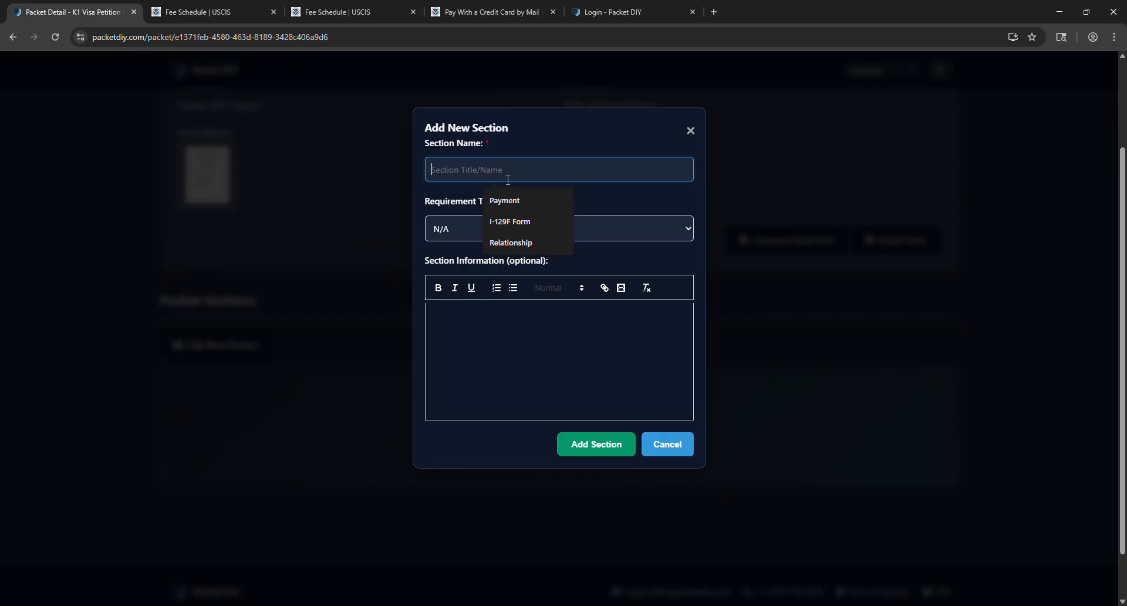
{"action": "left_click", "coordinate": [510, 202]}
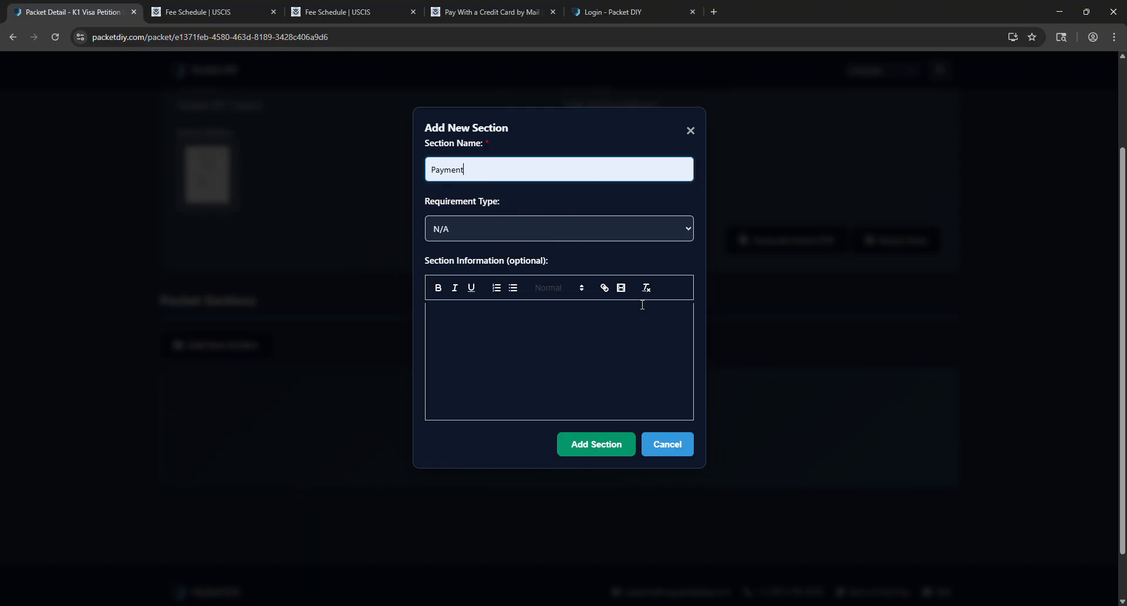
{"action": "left_click", "coordinate": [497, 224]}
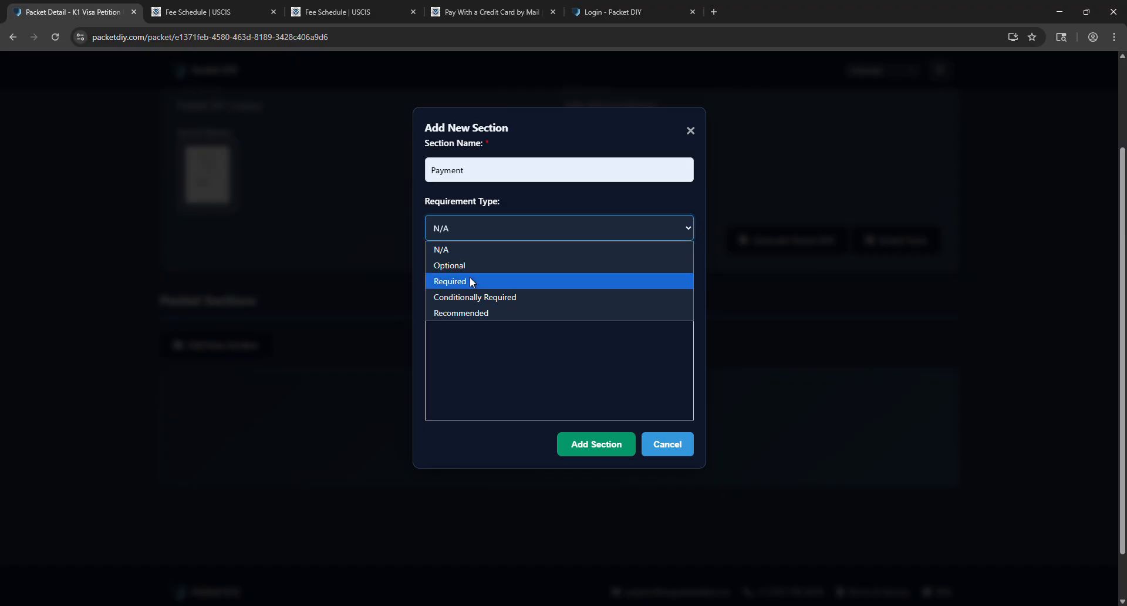
{"action": "left_click", "coordinate": [676, 450]}
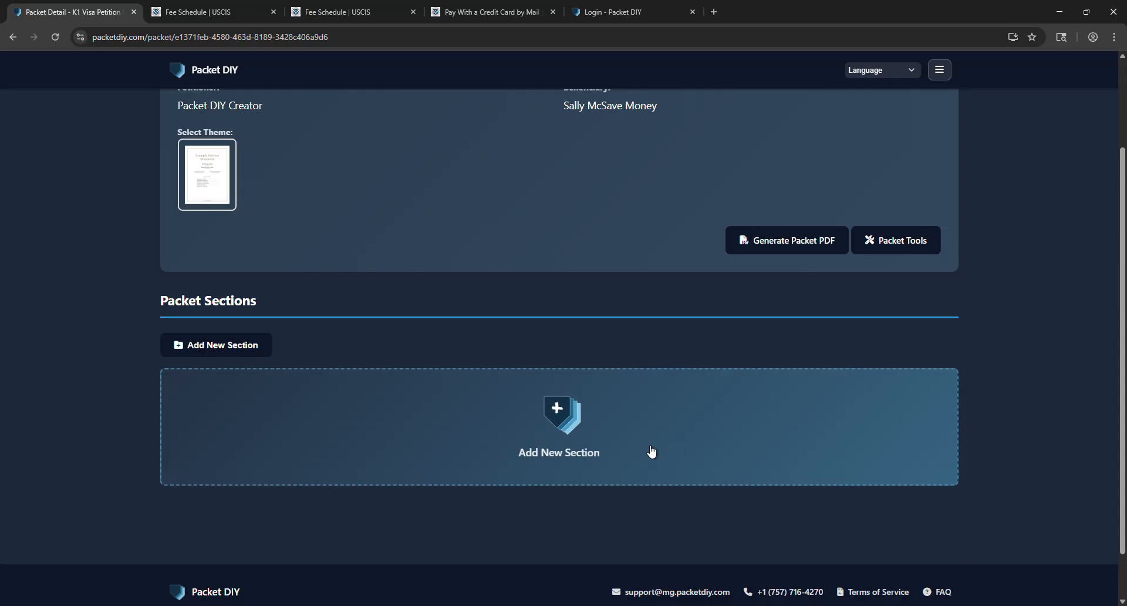
Add a packet section named Payment with requirement type N/A and show its section information.
{"action": "left_click", "coordinate": [267, 351]}
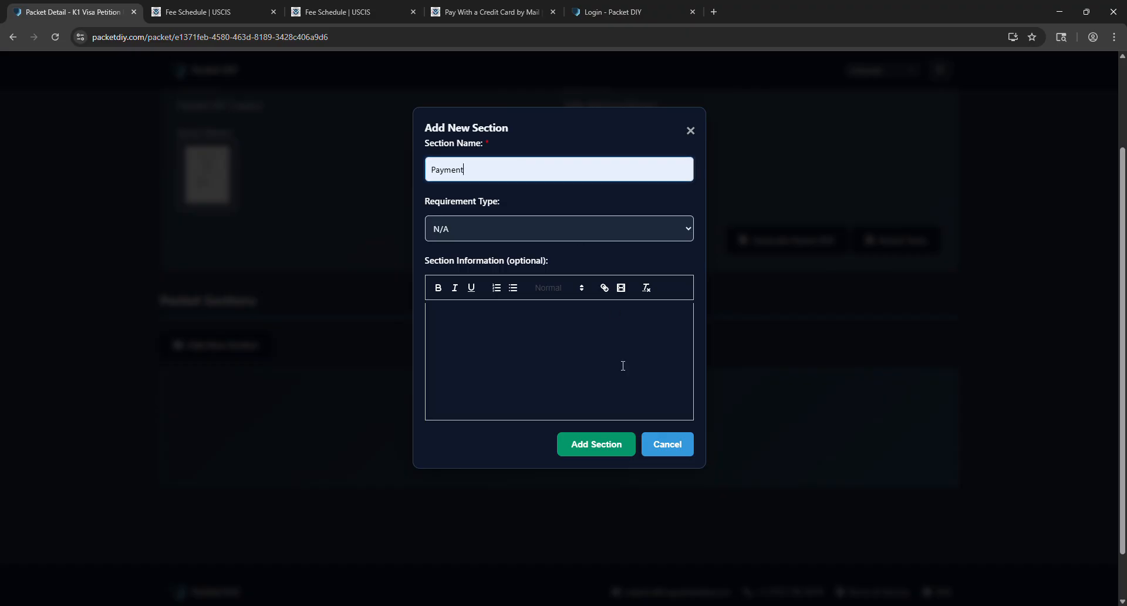
{"action": "left_click", "coordinate": [596, 445]}
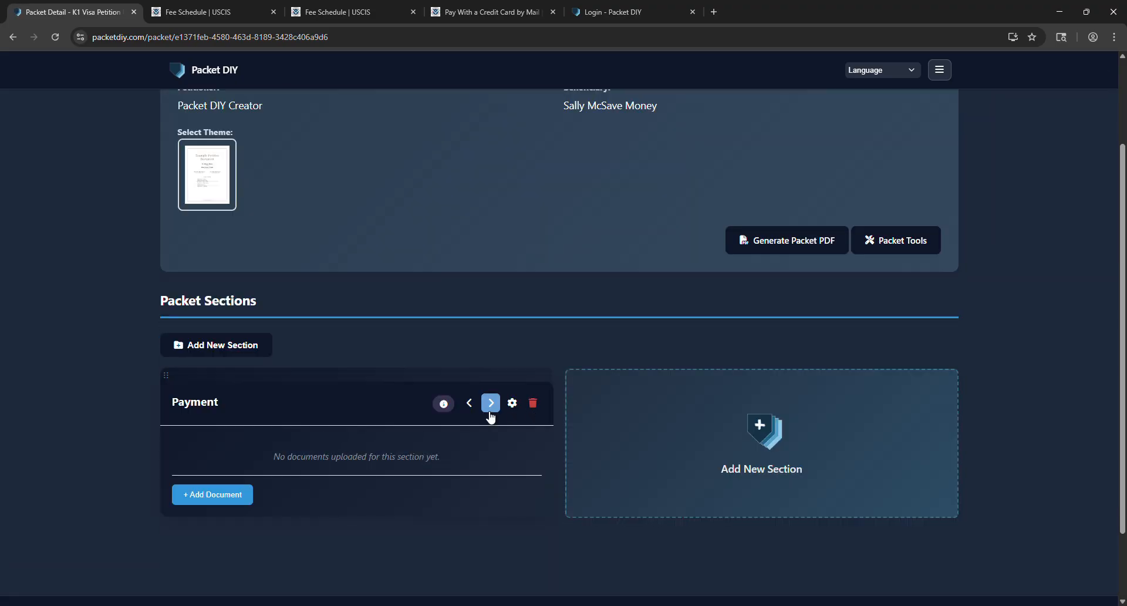
{"action": "left_click", "coordinate": [444, 404]}
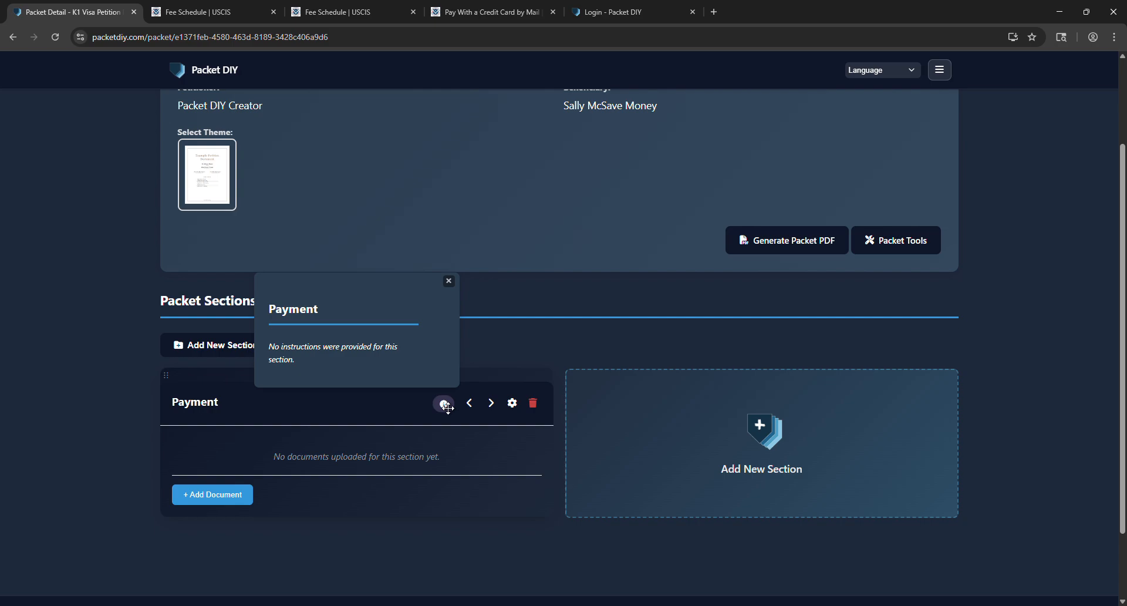
Dismiss the Payment section information, generate the packet PDF to examine its cover page, and close the preview.
{"action": "left_click", "coordinate": [454, 447]}
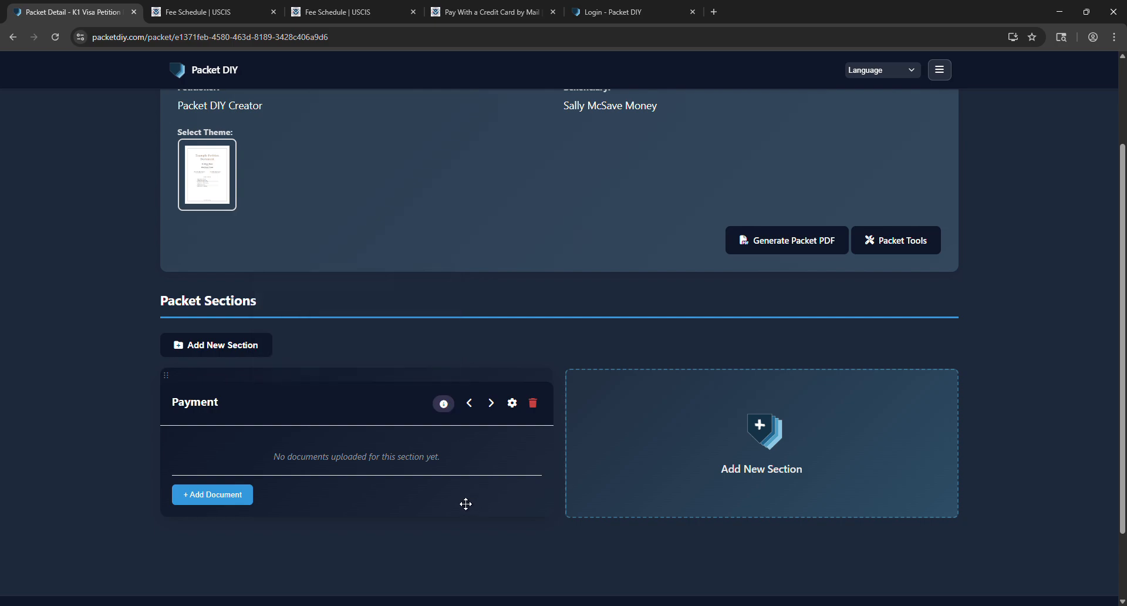
{"action": "left_click", "coordinate": [814, 245]}
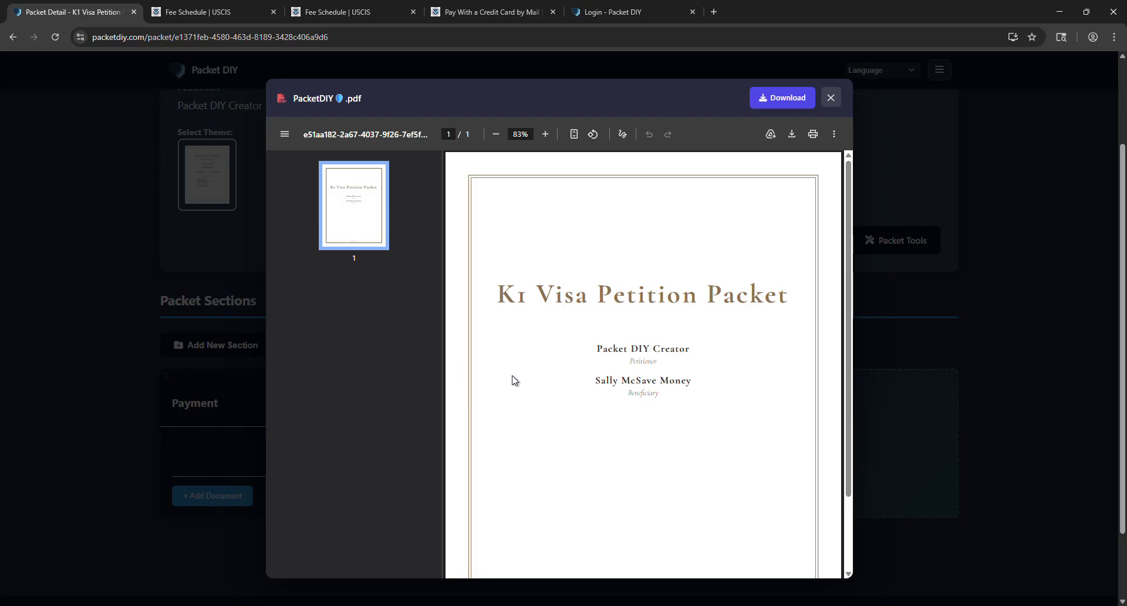
{"action": "left_click", "coordinate": [830, 98]}
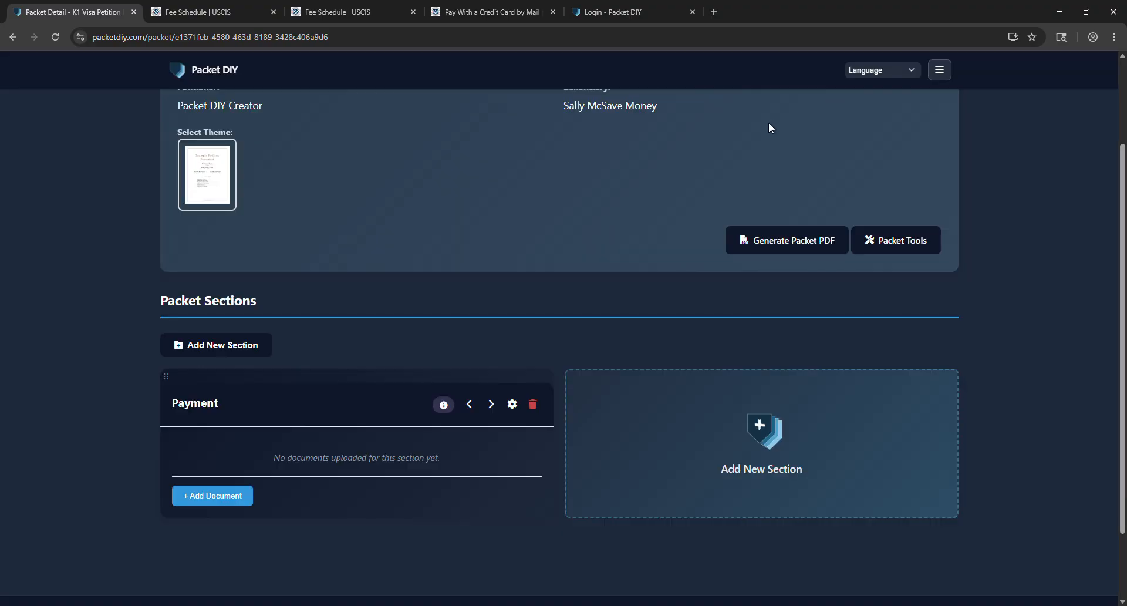
Try the Required requirement type for the Payment section and check the generated packet PDF.
{"action": "left_click", "coordinate": [512, 404]}
{"action": "left_click", "coordinate": [519, 230]}
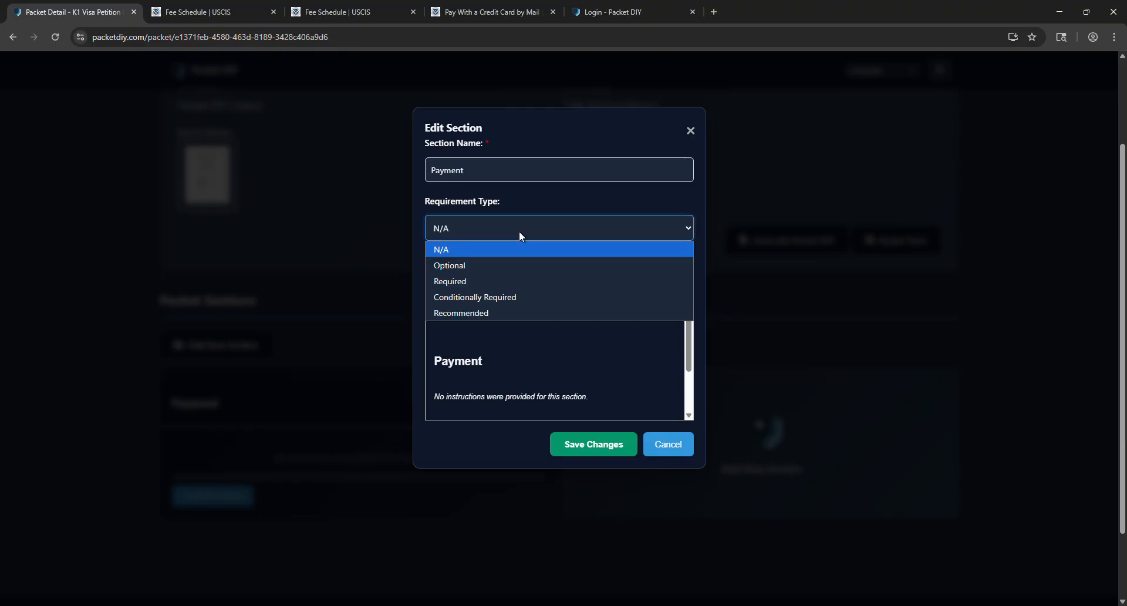
{"action": "left_click", "coordinate": [505, 281]}
{"action": "left_click", "coordinate": [582, 444]}
{"action": "left_click", "coordinate": [779, 250]}
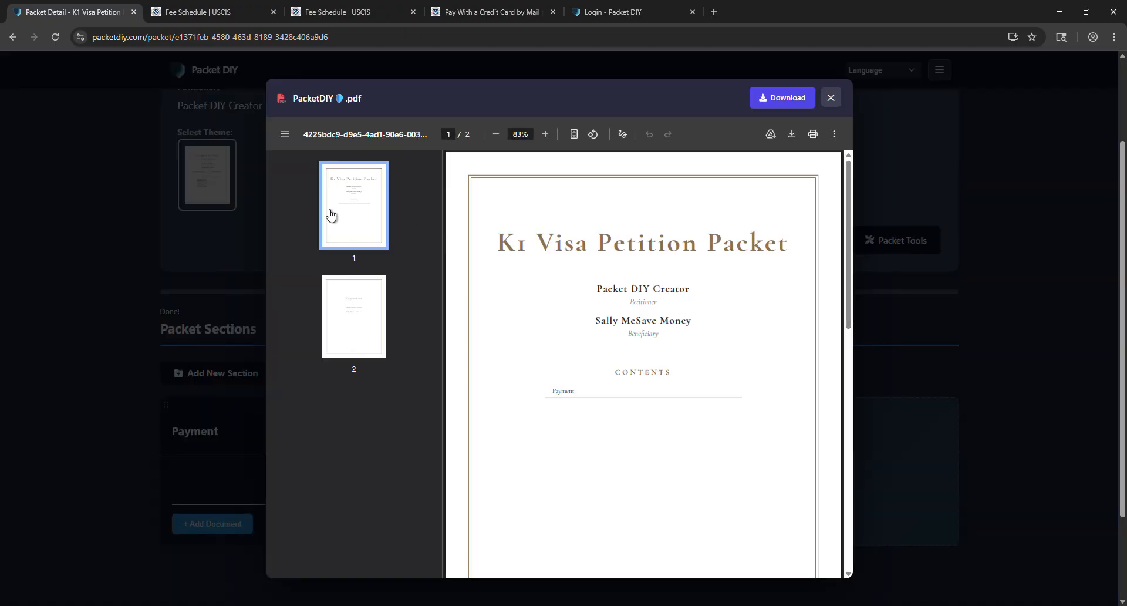
{"action": "left_click", "coordinate": [830, 98]}
Set the Payment section's requirement type back to N/A and save the change.
{"action": "left_click", "coordinate": [512, 403]}
{"action": "left_click", "coordinate": [509, 226]}
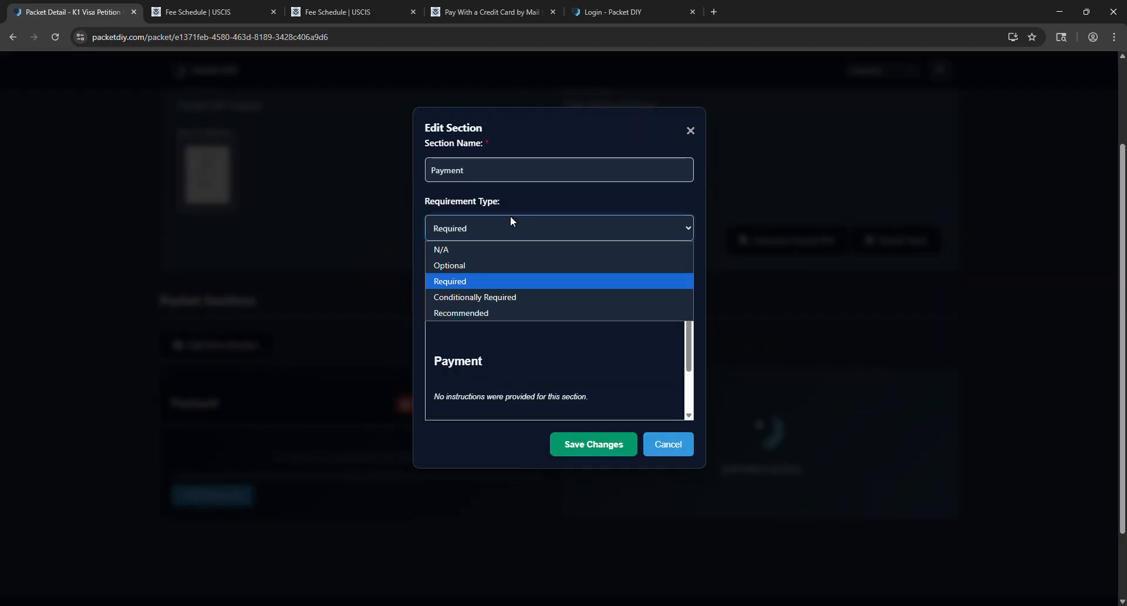
{"action": "left_click", "coordinate": [502, 247]}
{"action": "left_click", "coordinate": [593, 443]}
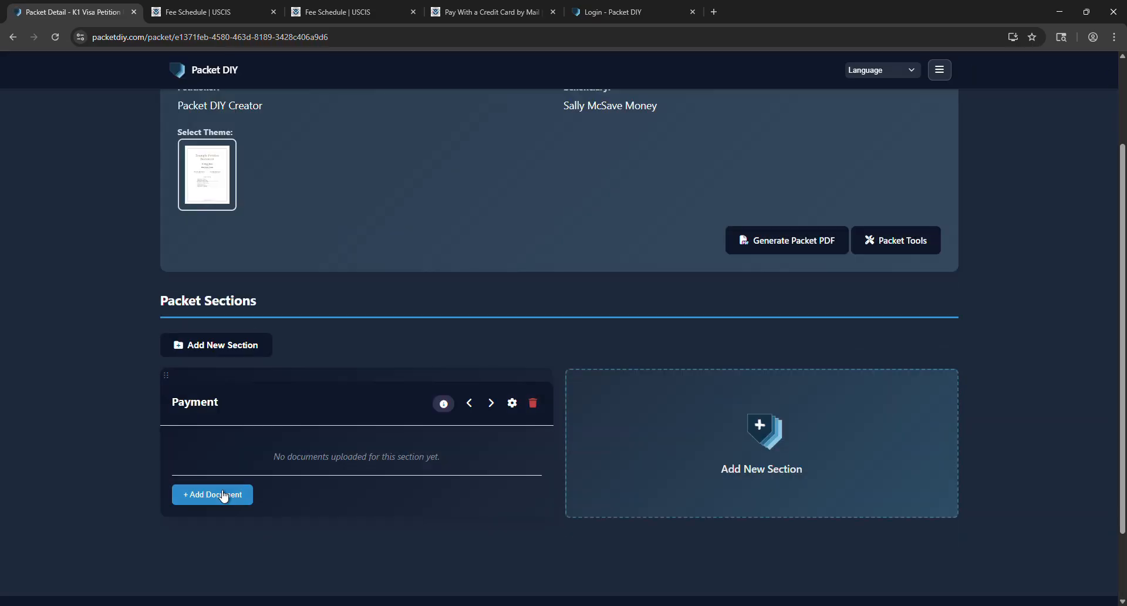
Add a document titled Credit Card Payment Form to the Payment section without attaching a file.
{"action": "left_click", "coordinate": [226, 495]}
{"action": "scroll", "coordinate": [243, 447], "scroll_direction": "down", "scroll_amount": 1}
{"action": "scroll", "coordinate": [243, 448], "scroll_direction": "down", "scroll_amount": 2}
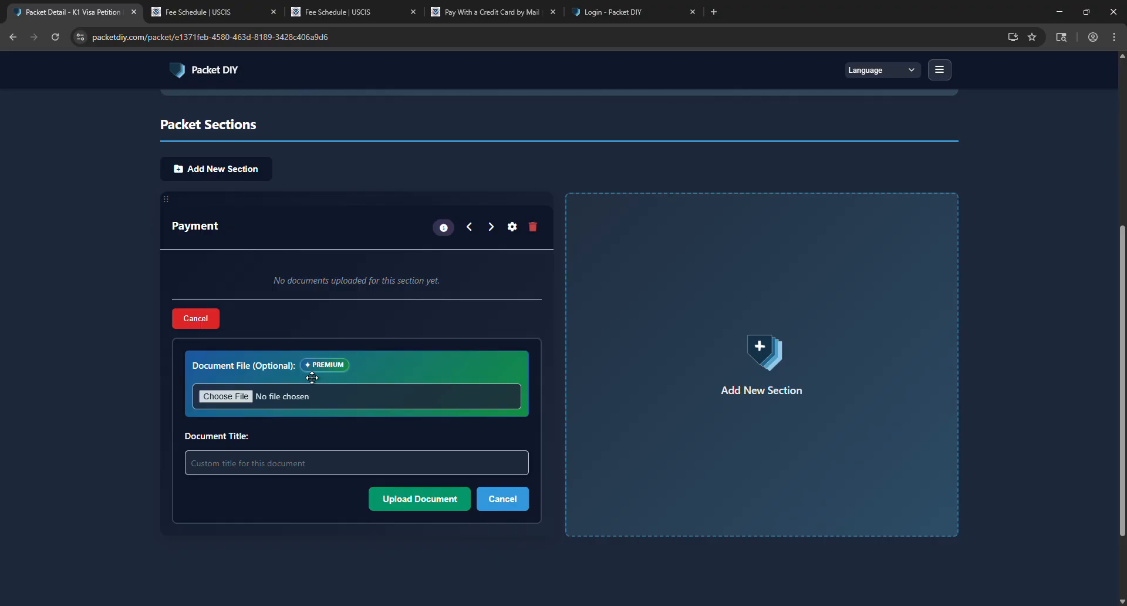
{"action": "left_click", "coordinate": [256, 460]}
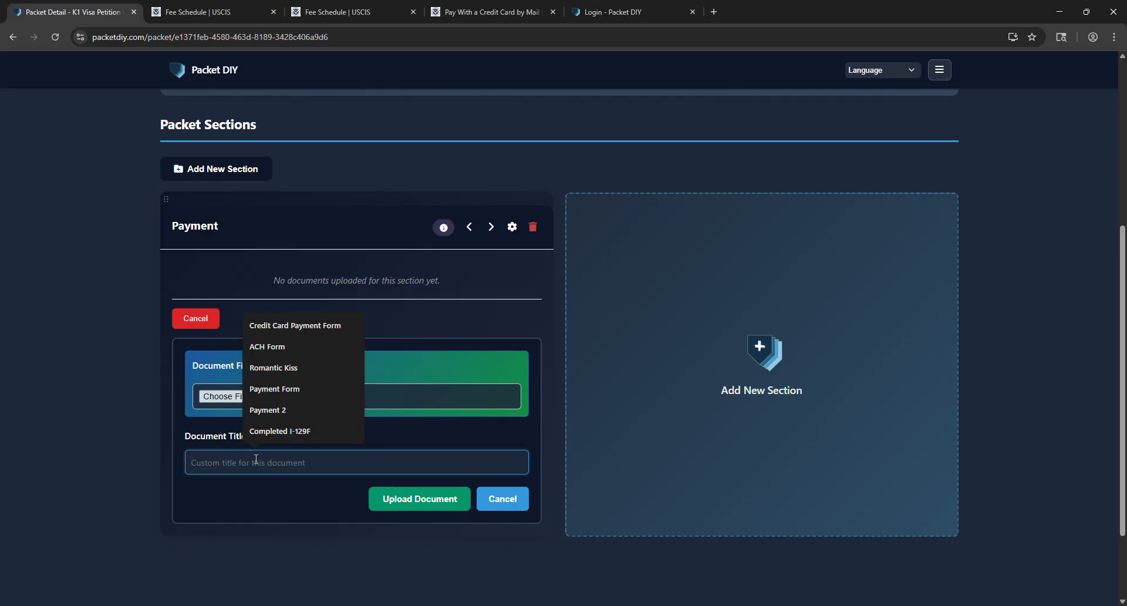
{"action": "left_click", "coordinate": [308, 330]}
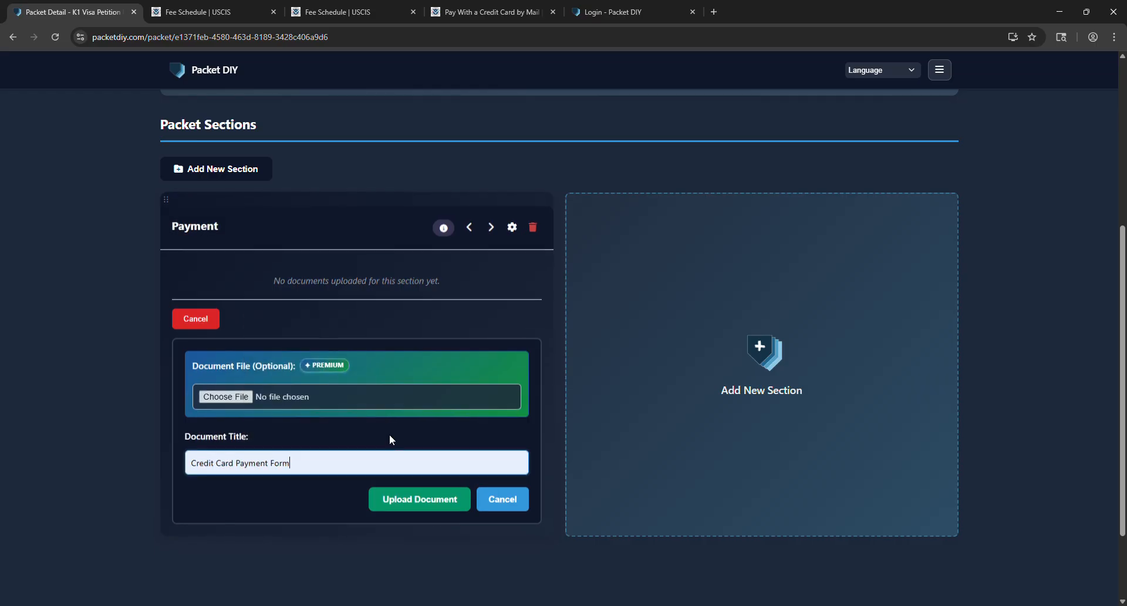
{"action": "left_click", "coordinate": [412, 506]}
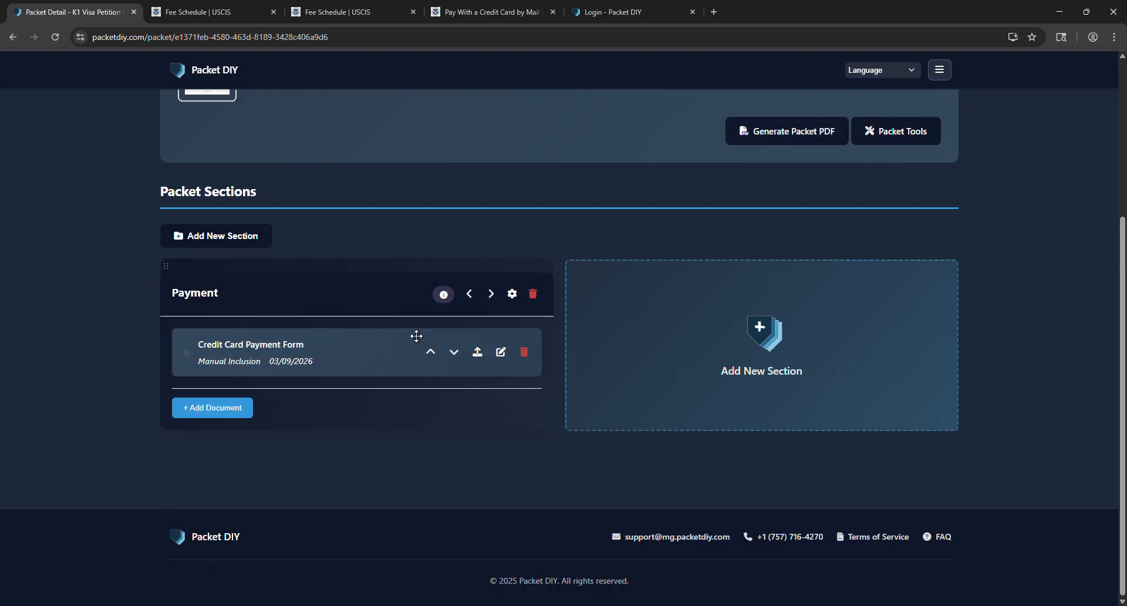
Generate the packet PDF, examine the Payment page's contents list and the manual insertion page, and close the preview.
{"action": "left_click", "coordinate": [798, 134]}
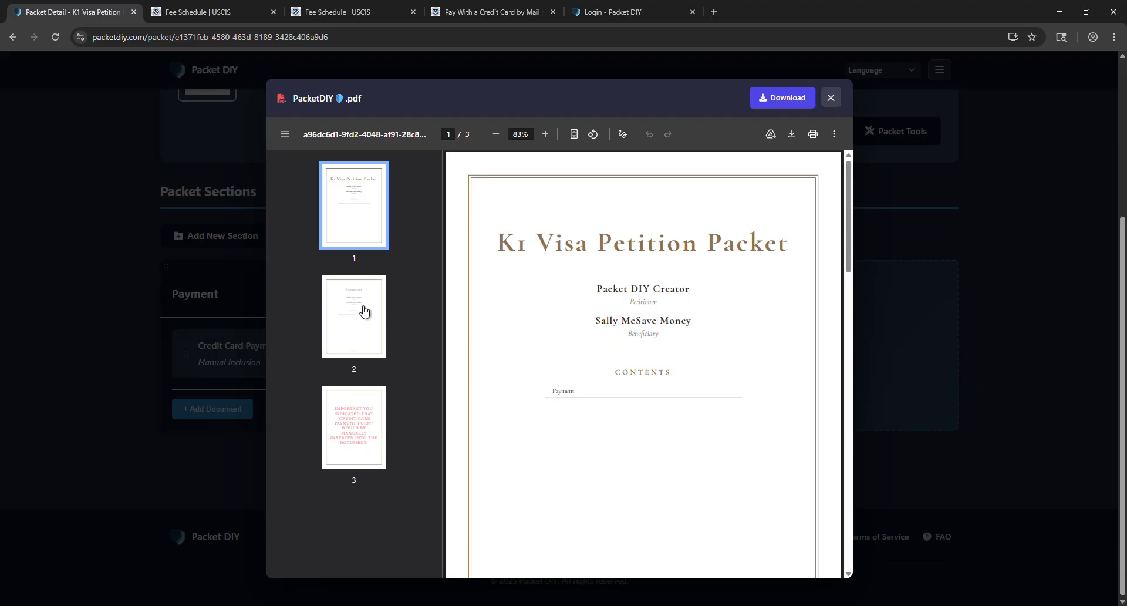
{"action": "left_click", "coordinate": [364, 312]}
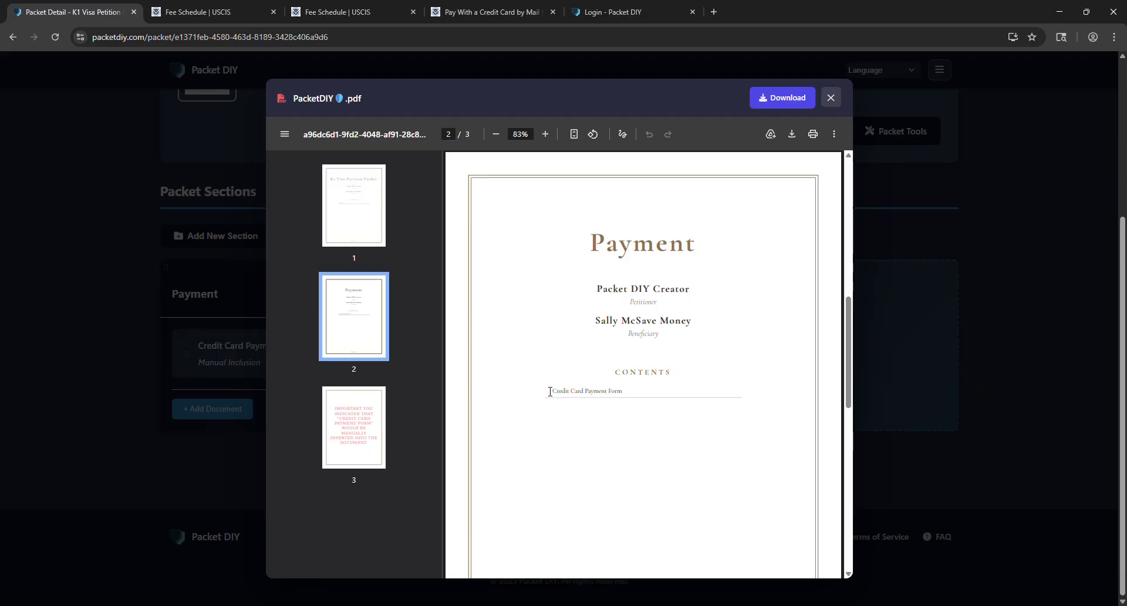
{"action": "left_click_drag", "start_coordinate": [550, 391], "coordinate": [629, 394]}
{"action": "left_click", "coordinate": [371, 421]}
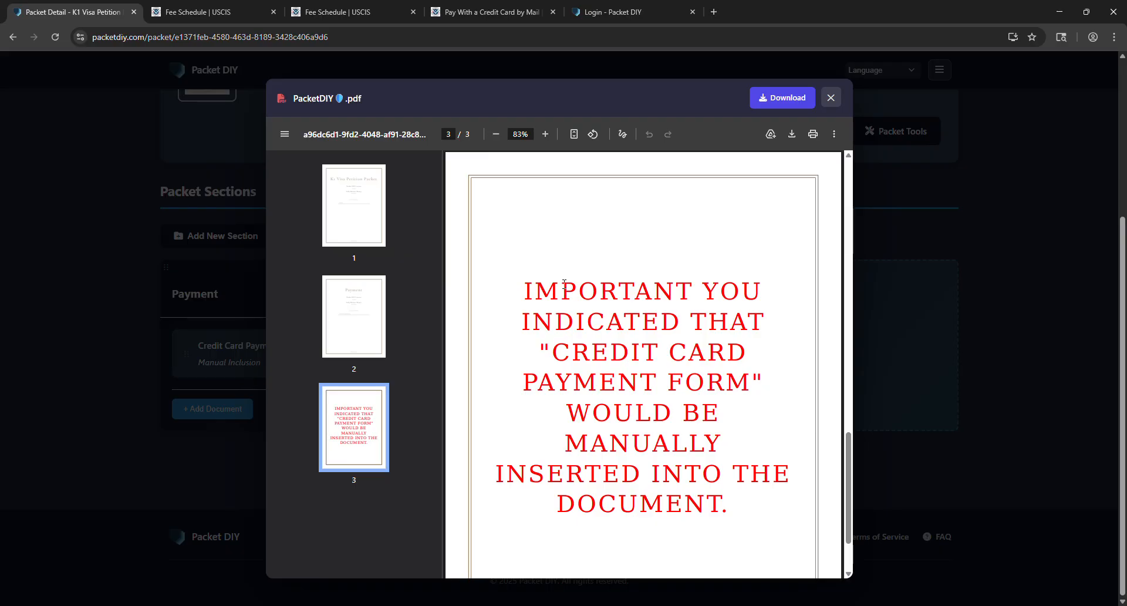
{"action": "left_click_drag", "start_coordinate": [527, 292], "coordinate": [771, 539]}
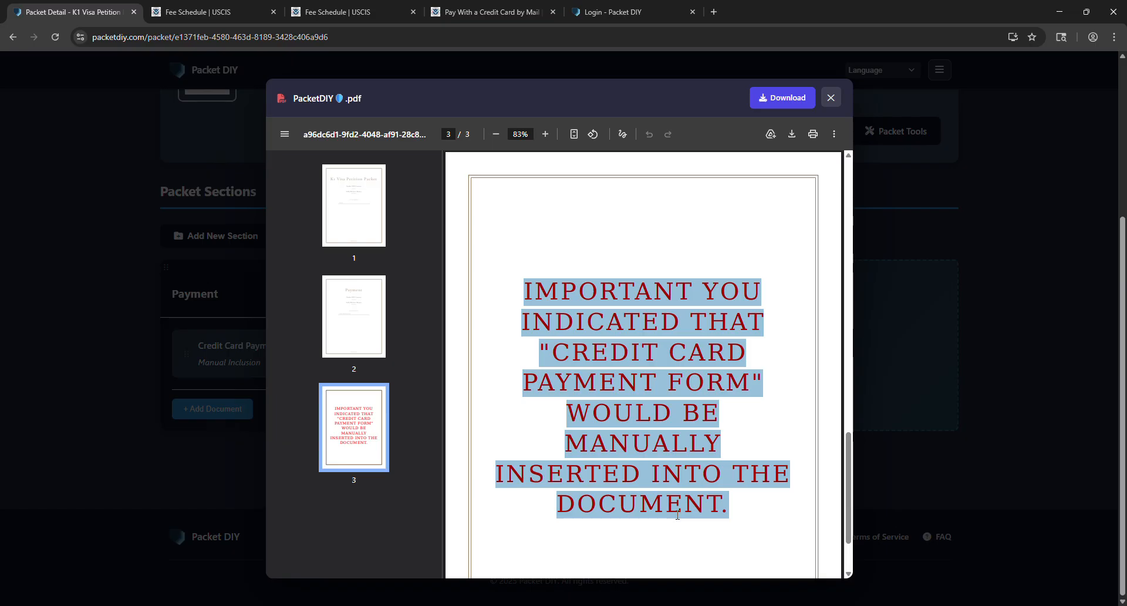
{"action": "left_click", "coordinate": [643, 384]}
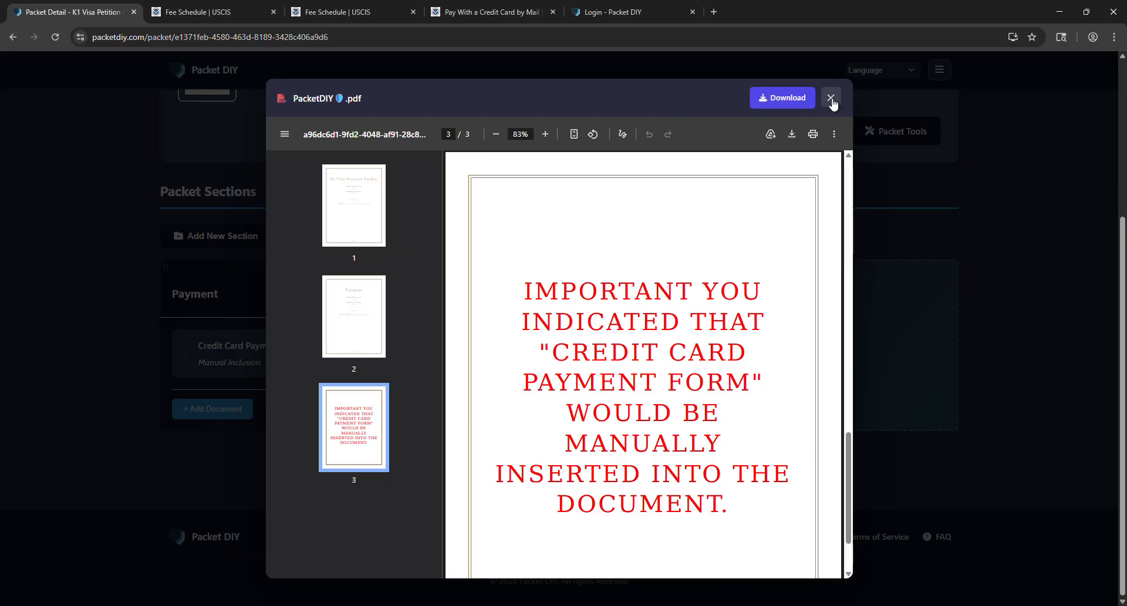
{"action": "left_click", "coordinate": [830, 99]}
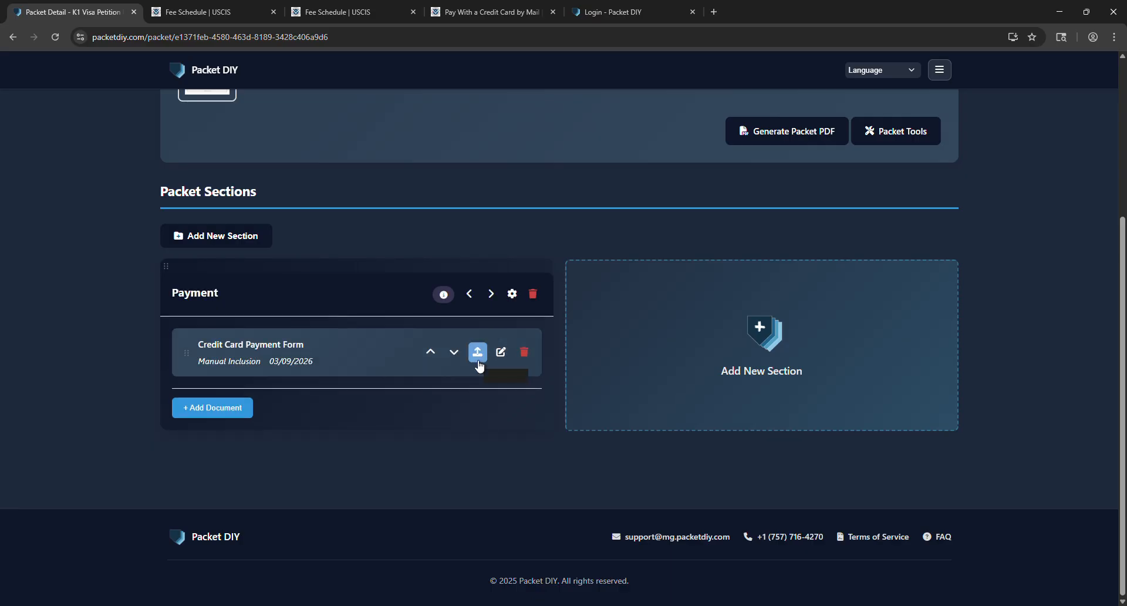
Upload the credit_card_payment_form file from the ExamplePacket Forms folder to the Credit Card Payment Form entry.
{"action": "left_click", "coordinate": [222, 414]}
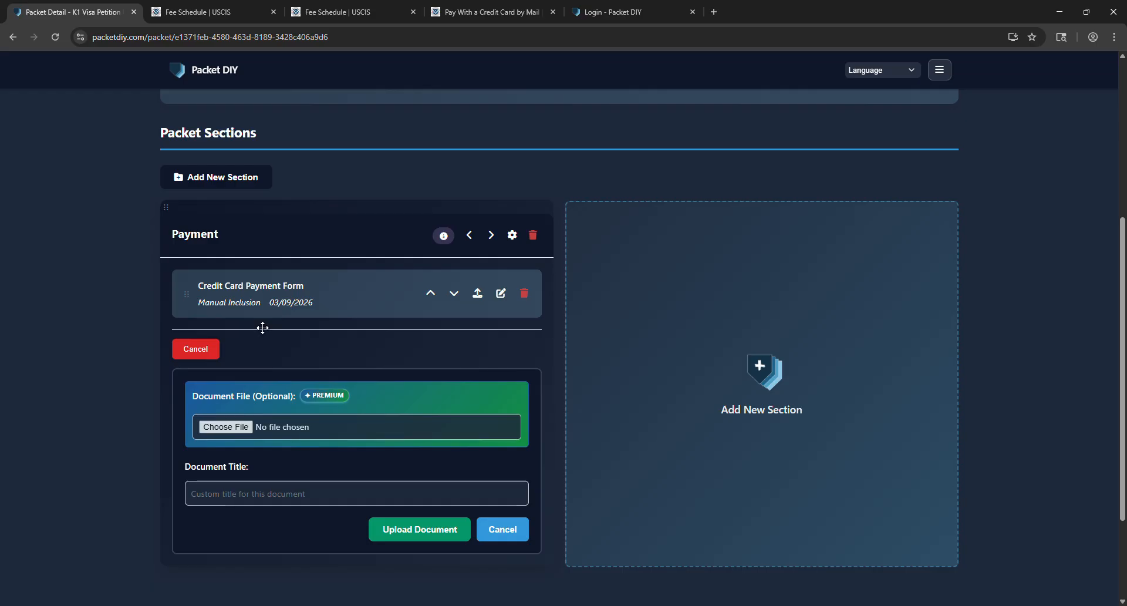
{"action": "left_click", "coordinate": [211, 349]}
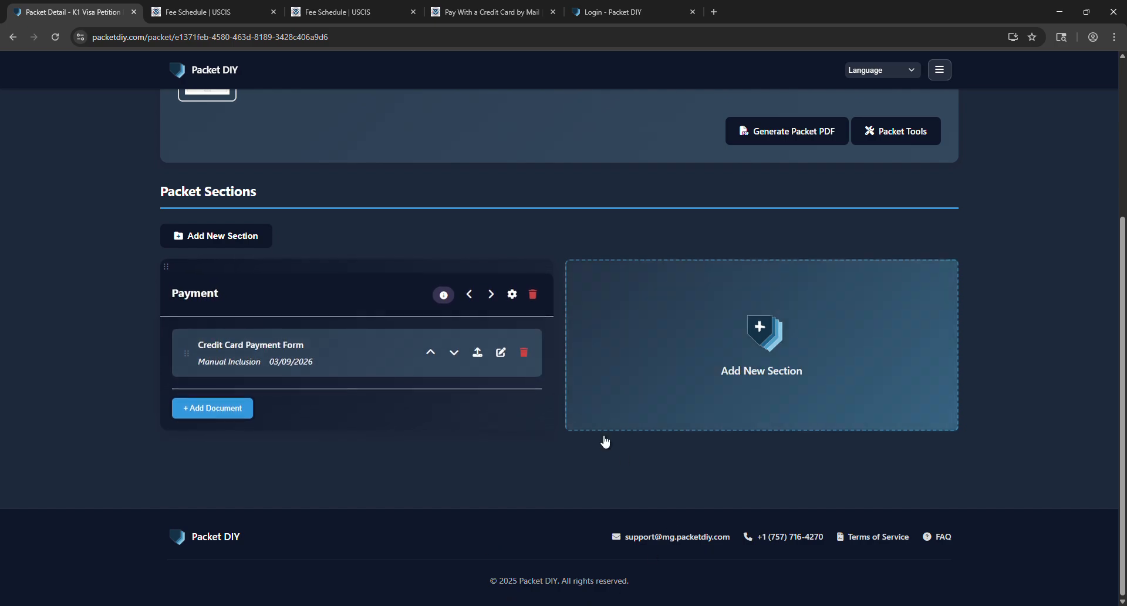
{"action": "left_click", "coordinate": [482, 354]}
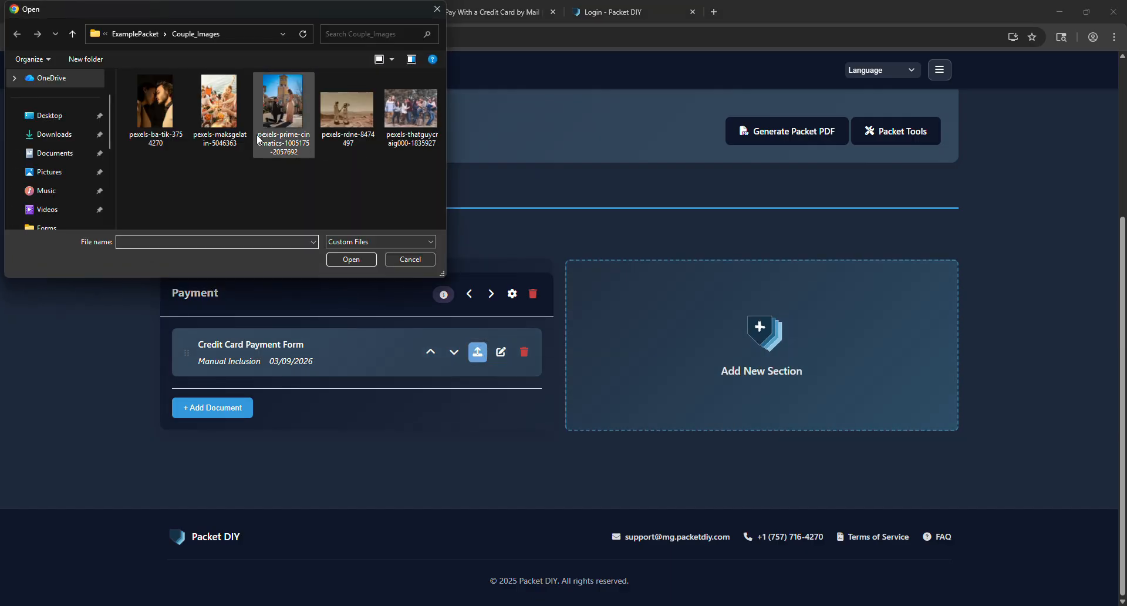
{"action": "left_click", "coordinate": [73, 35]}
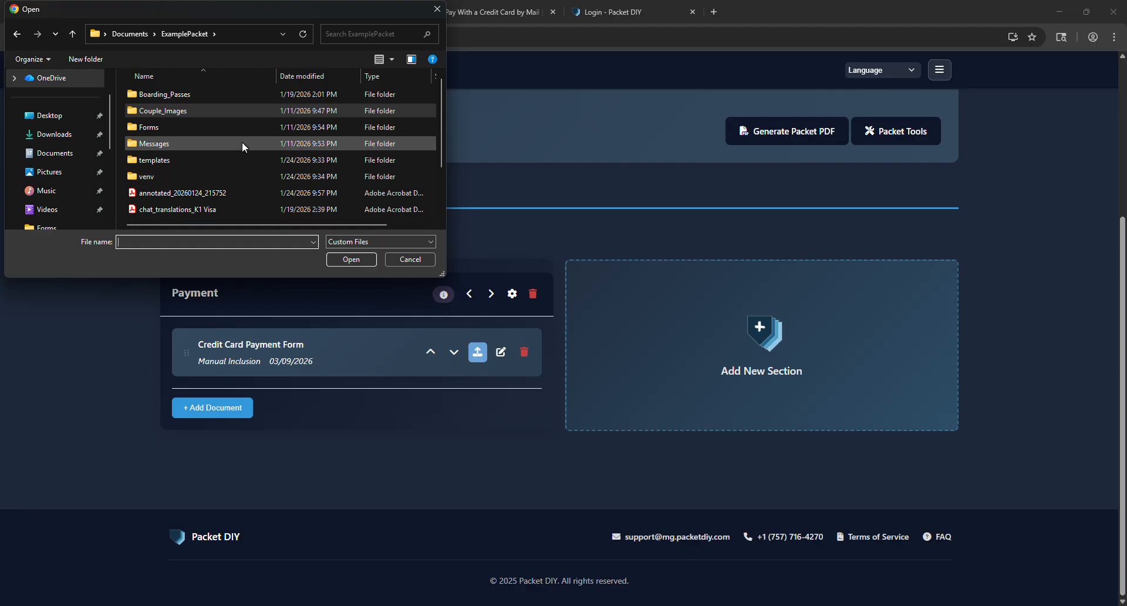
{"action": "double_click", "coordinate": [205, 130]}
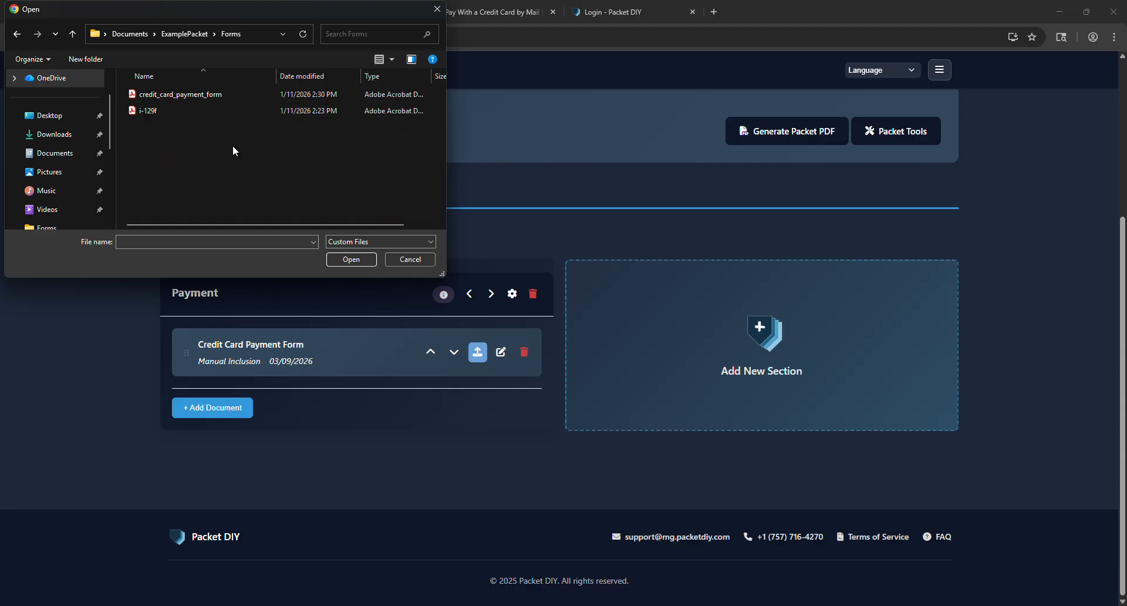
{"action": "left_click", "coordinate": [239, 94]}
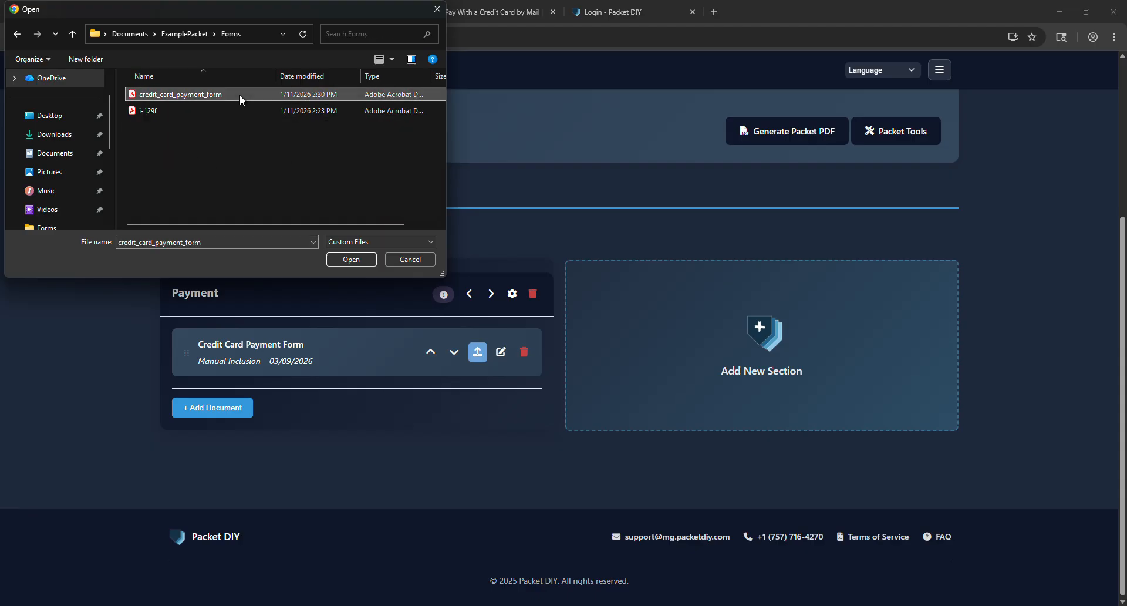
{"action": "left_click", "coordinate": [351, 257]}
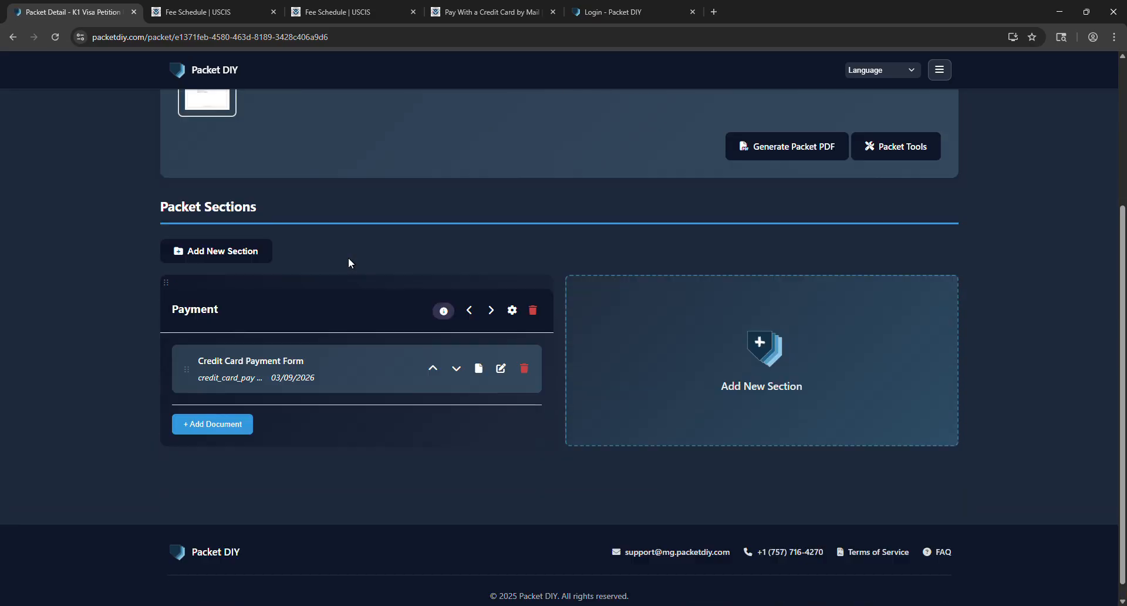
Generate the packet PDF again and examine the Payment page and the inserted Form G-1450.
{"action": "left_click", "coordinate": [786, 134]}
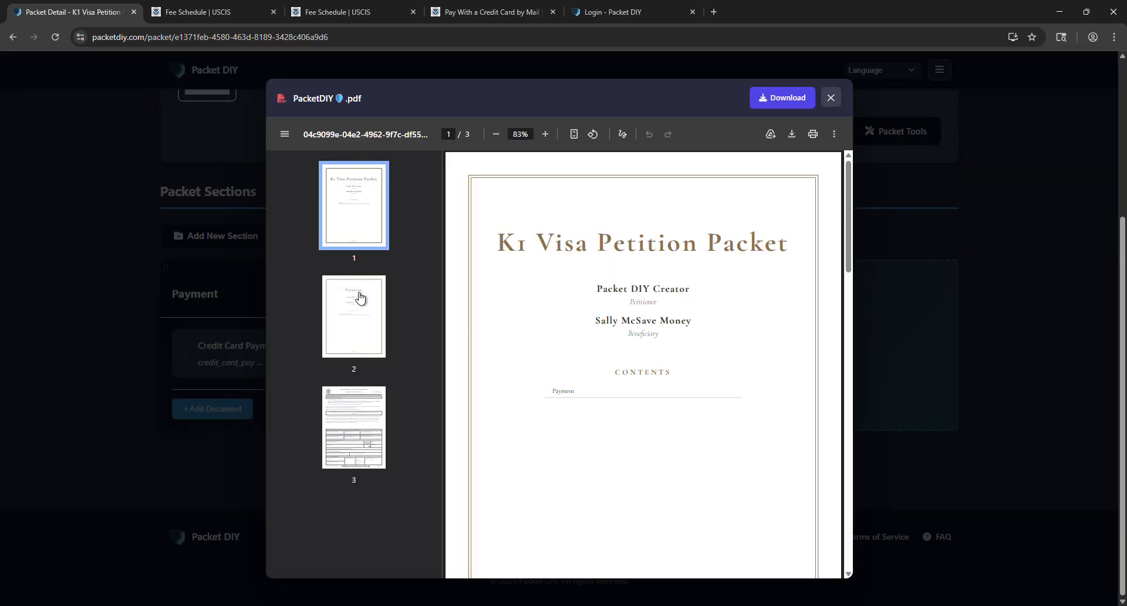
{"action": "left_click", "coordinate": [373, 304]}
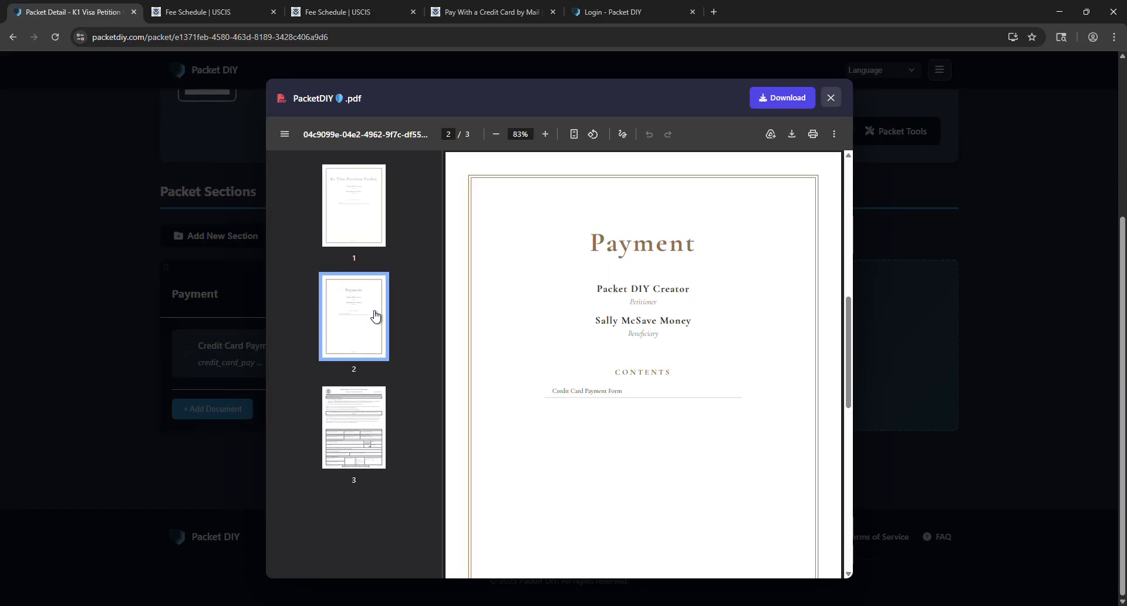
{"action": "left_click", "coordinate": [369, 428]}
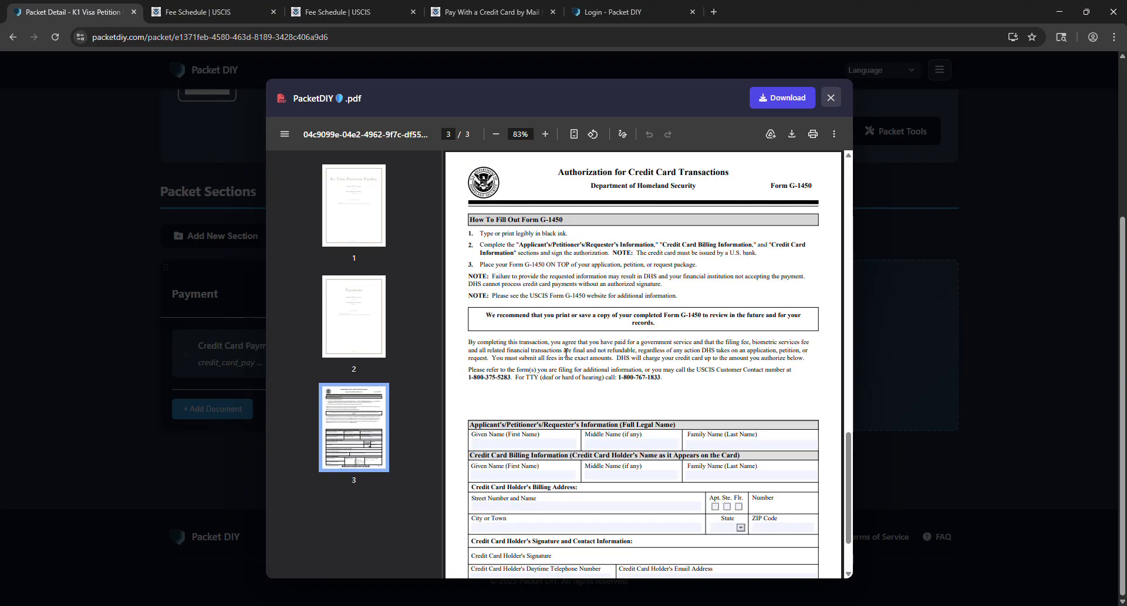
{"action": "scroll", "coordinate": [534, 319], "scroll_direction": "down", "scroll_amount": 2}
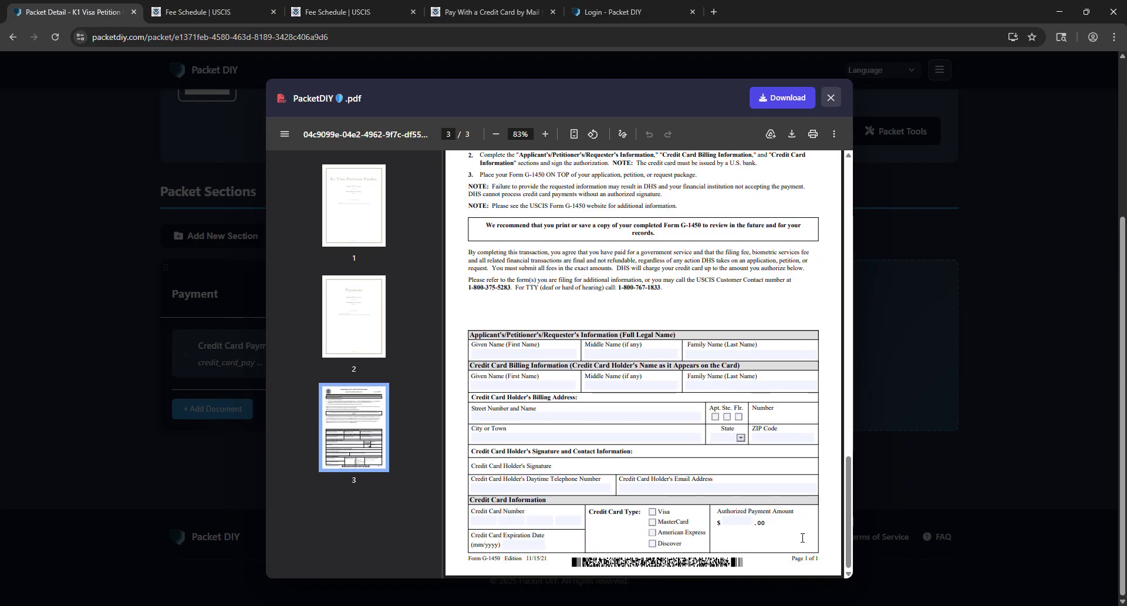
{"action": "scroll", "coordinate": [596, 470], "scroll_direction": "up", "scroll_amount": 3}
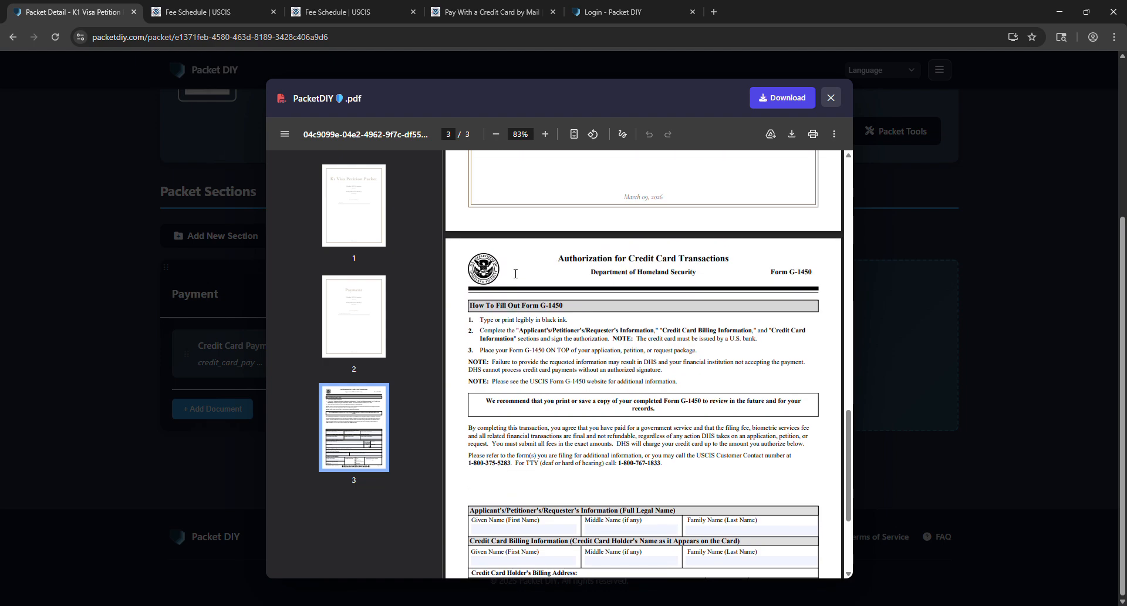
{"action": "scroll", "coordinate": [515, 273], "scroll_direction": "down", "scroll_amount": 2}
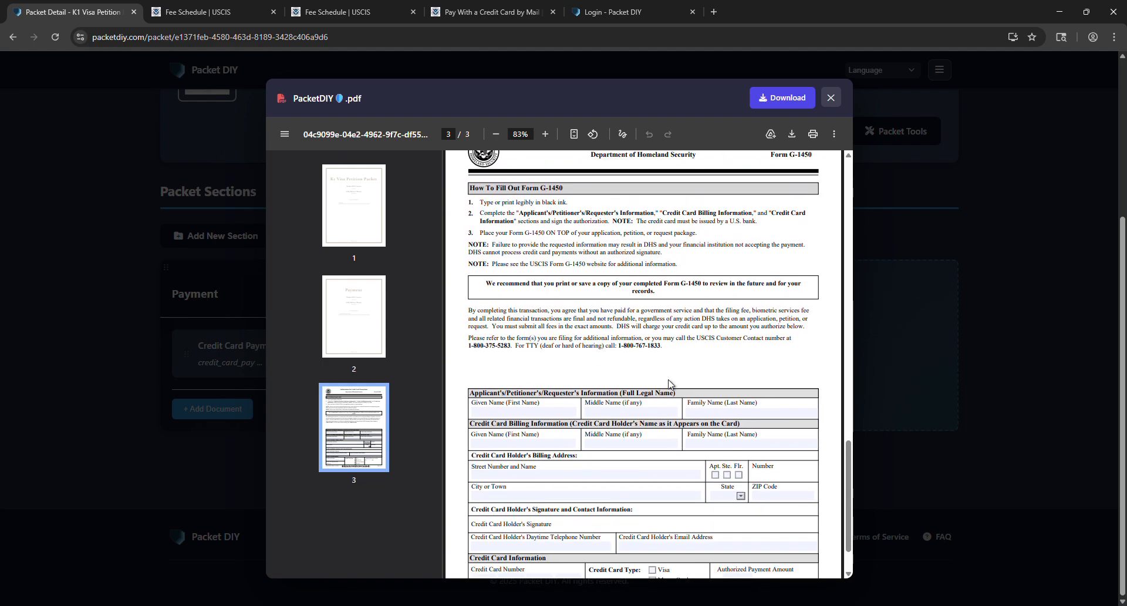
Try filling Form G-1450 in the preview with "vbcvbcfb" as applicant's given name and "xv" as city, and close the preview.
{"action": "left_click", "coordinate": [498, 411]}
{"action": "type", "text": "vbcvbcfb"}
{"action": "scroll", "coordinate": [549, 441], "scroll_direction": "down", "scroll_amount": 1}
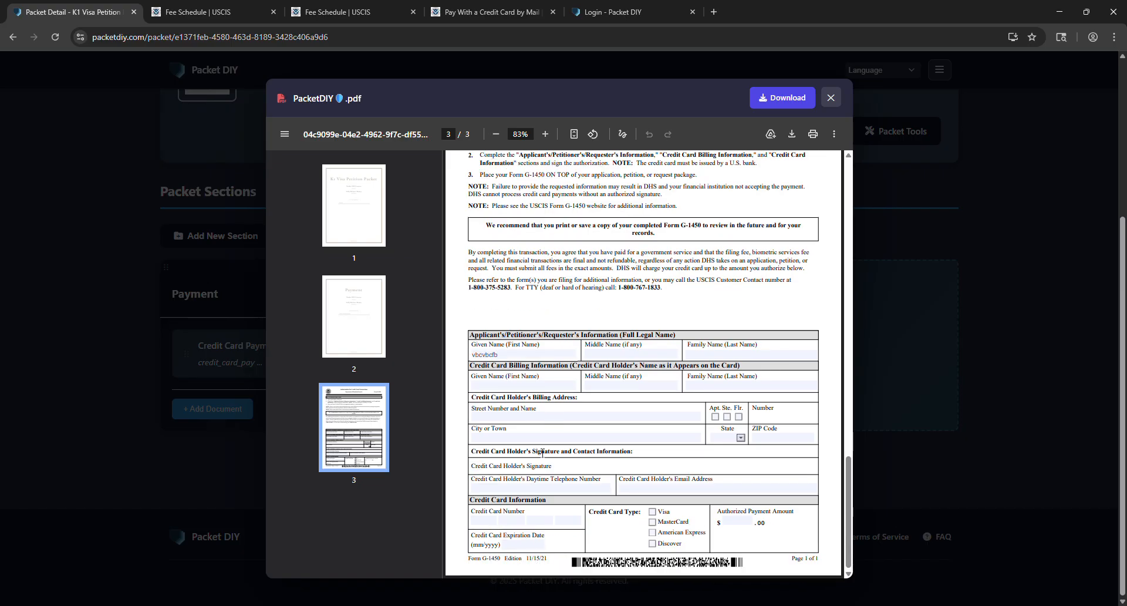
{"action": "left_click", "coordinate": [524, 437]}
{"action": "type", "text": "xv"}
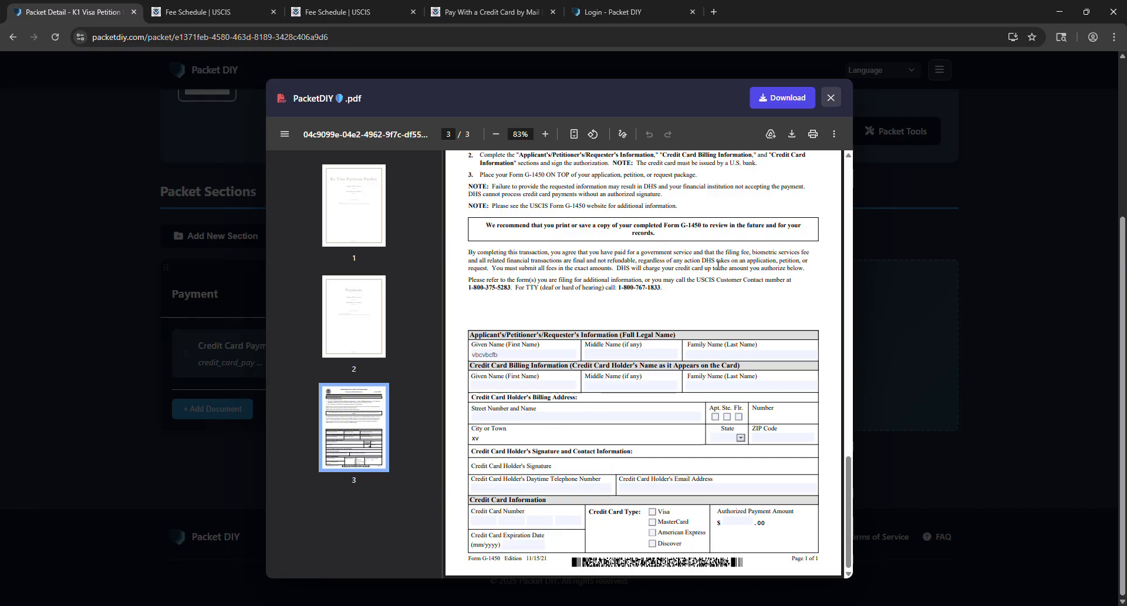
{"action": "left_click", "coordinate": [830, 98]}
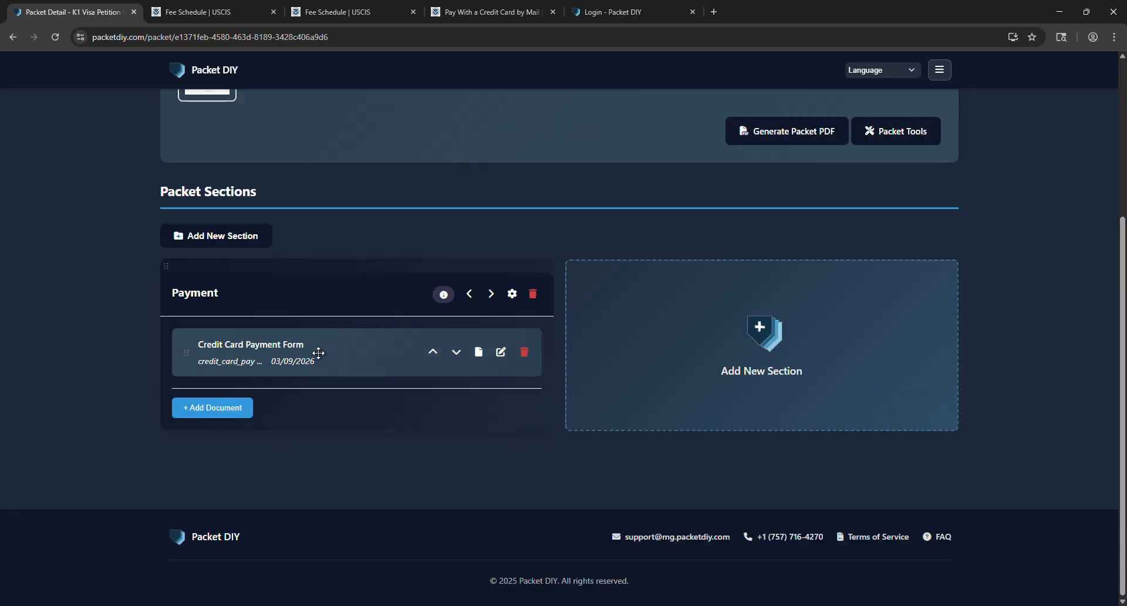
Start a new document in the Payment section using the pexels-ba-tik-3754270 image from the ExamplePacket Couple_Images folder.
{"action": "left_click", "coordinate": [224, 407]}
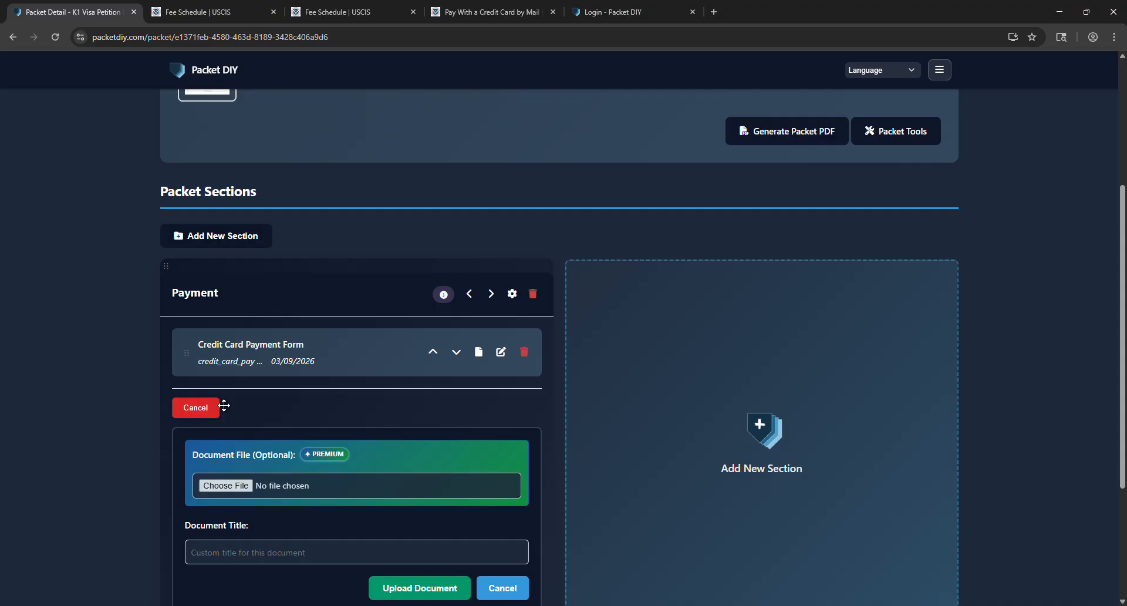
{"action": "scroll", "coordinate": [224, 405], "scroll_direction": "down", "scroll_amount": 1}
{"action": "left_click", "coordinate": [248, 428]}
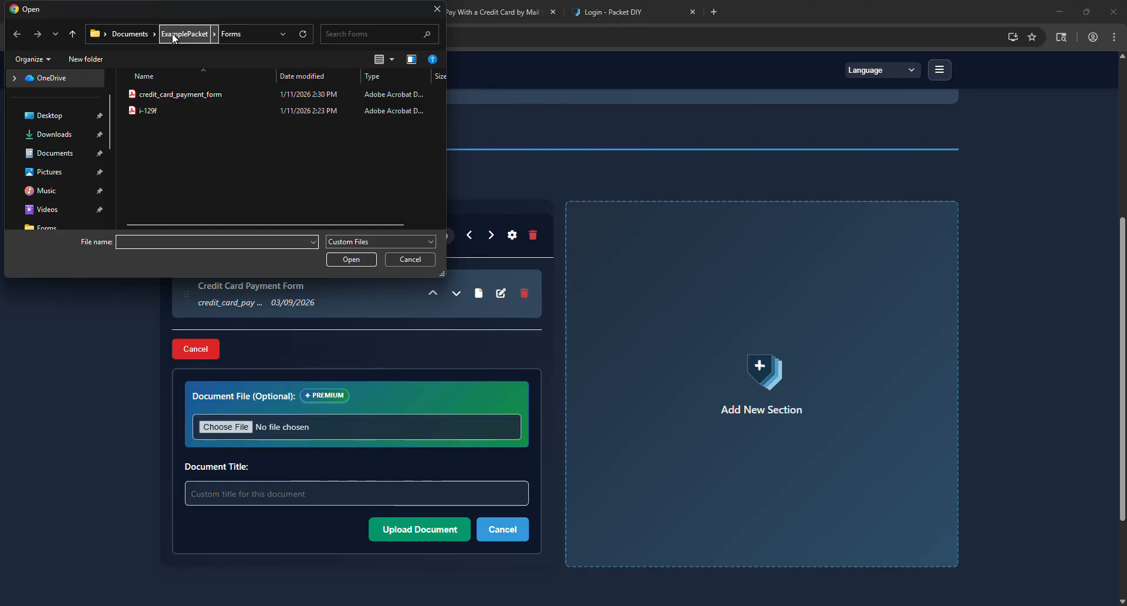
{"action": "left_click", "coordinate": [185, 34]}
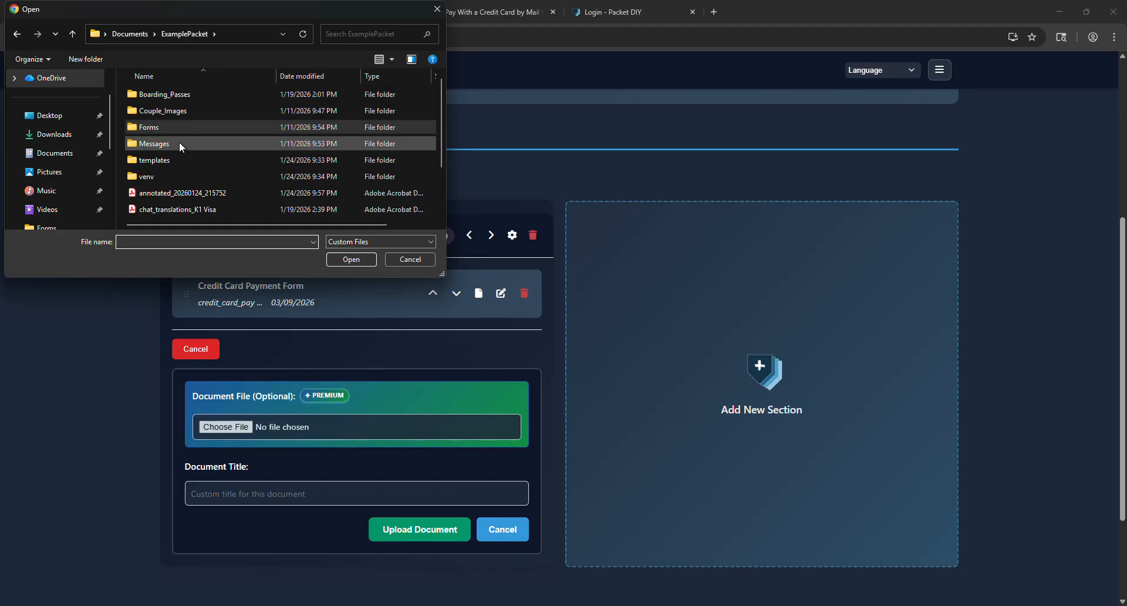
{"action": "double_click", "coordinate": [178, 111]}
{"action": "left_click", "coordinate": [174, 117]}
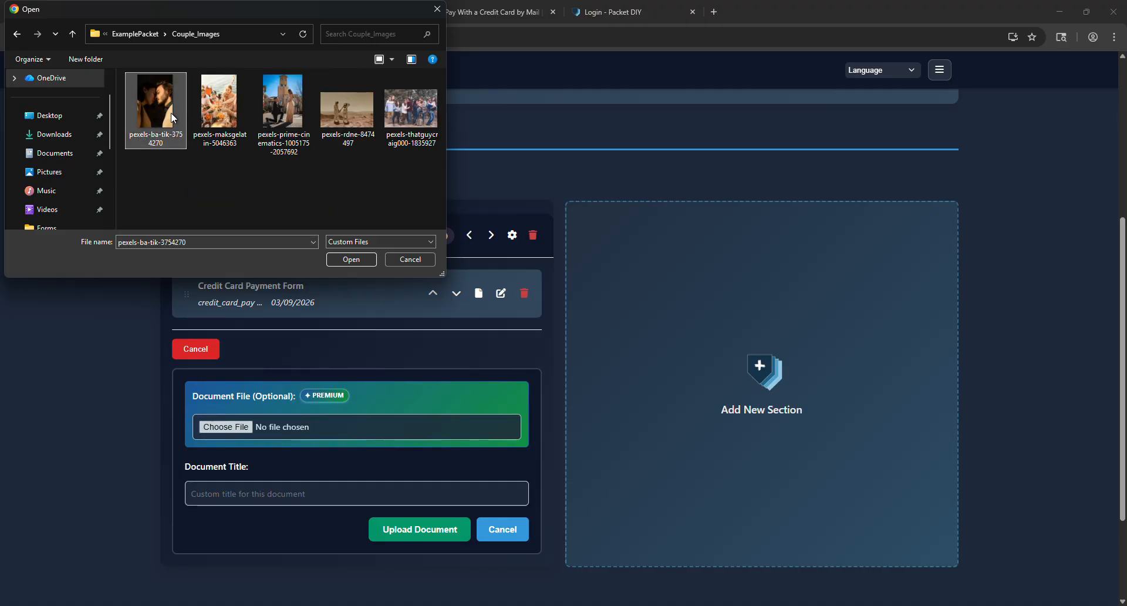
{"action": "left_click", "coordinate": [352, 259]}
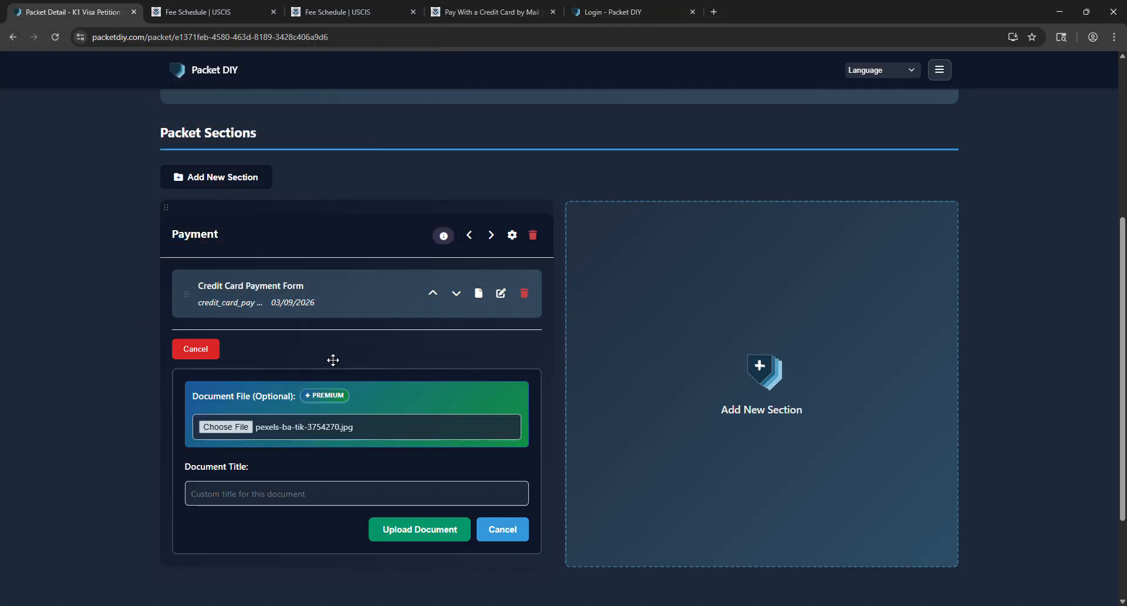
Title the new document "Romantic Kiss" and upload it.
{"action": "left_click", "coordinate": [249, 493]}
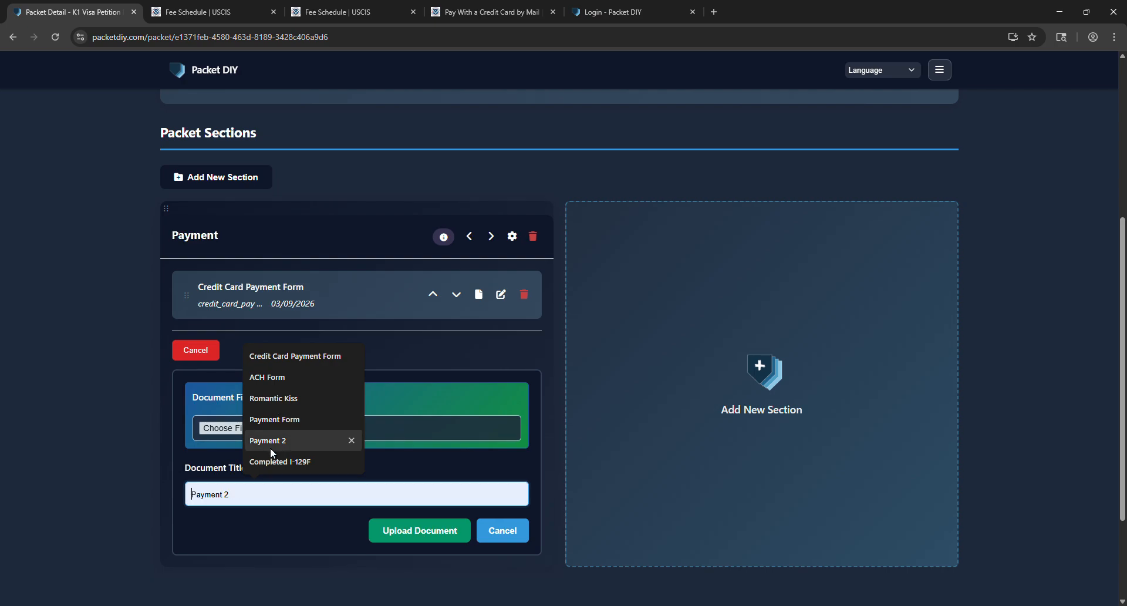
{"action": "type", "text": "Romantic Kiss"}
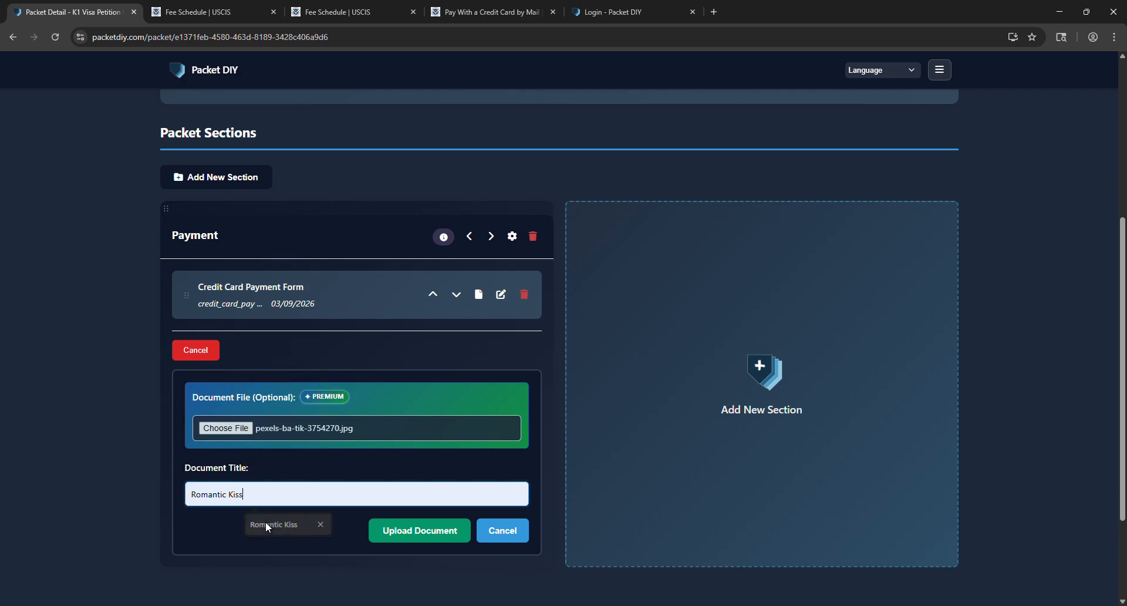
{"action": "left_click", "coordinate": [265, 523]}
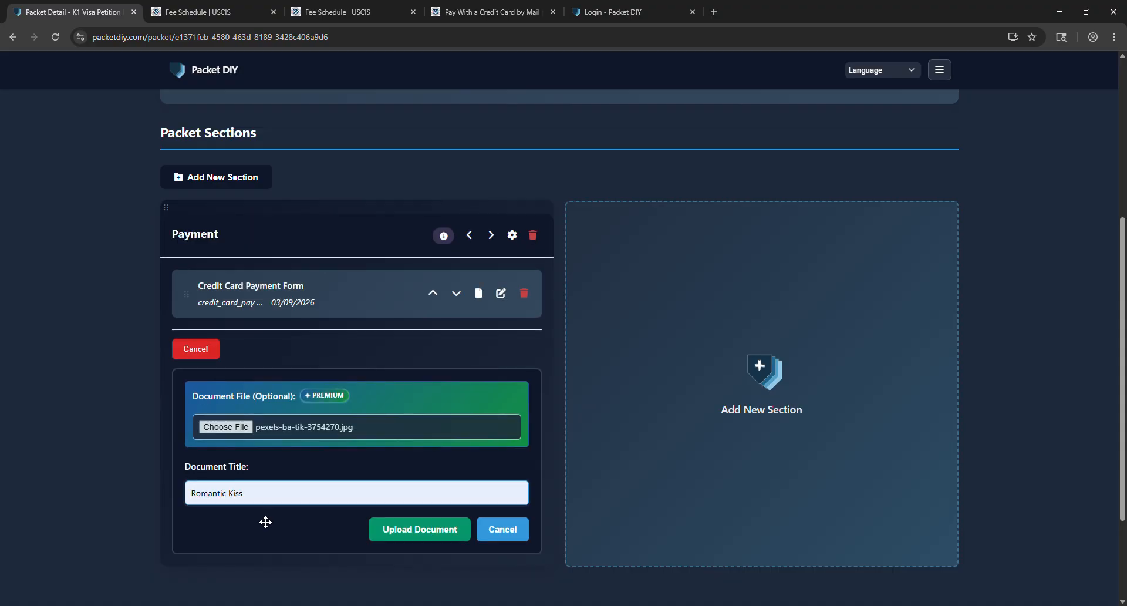
{"action": "left_click", "coordinate": [402, 531]}
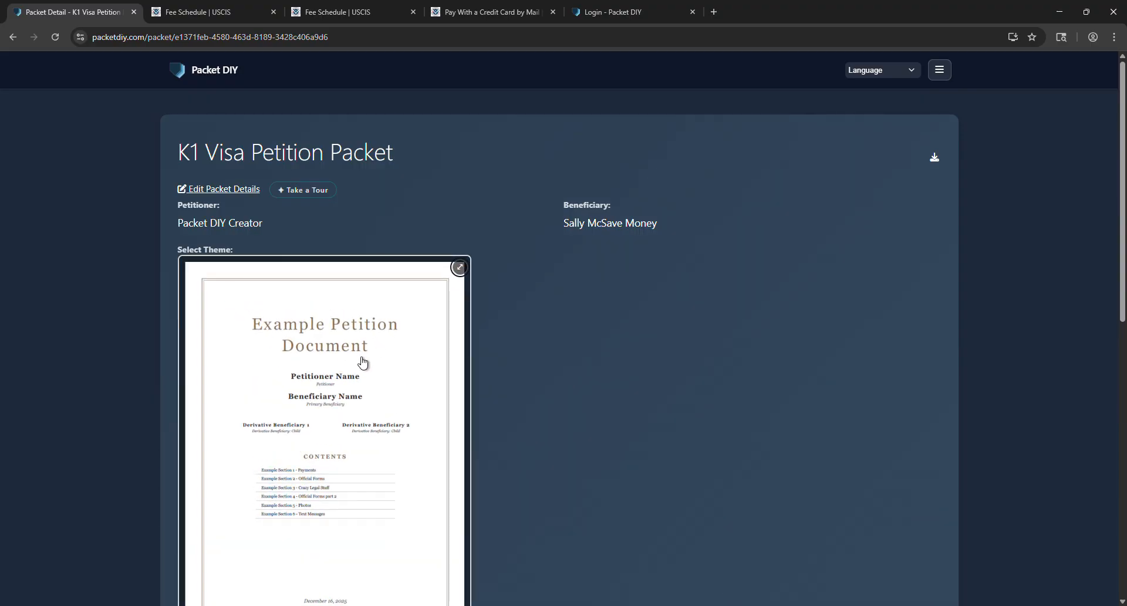
Generate the packet PDF and examine the Payment page's contents list and the Credit Card Payment Form title page.
{"action": "left_click", "coordinate": [460, 268]}
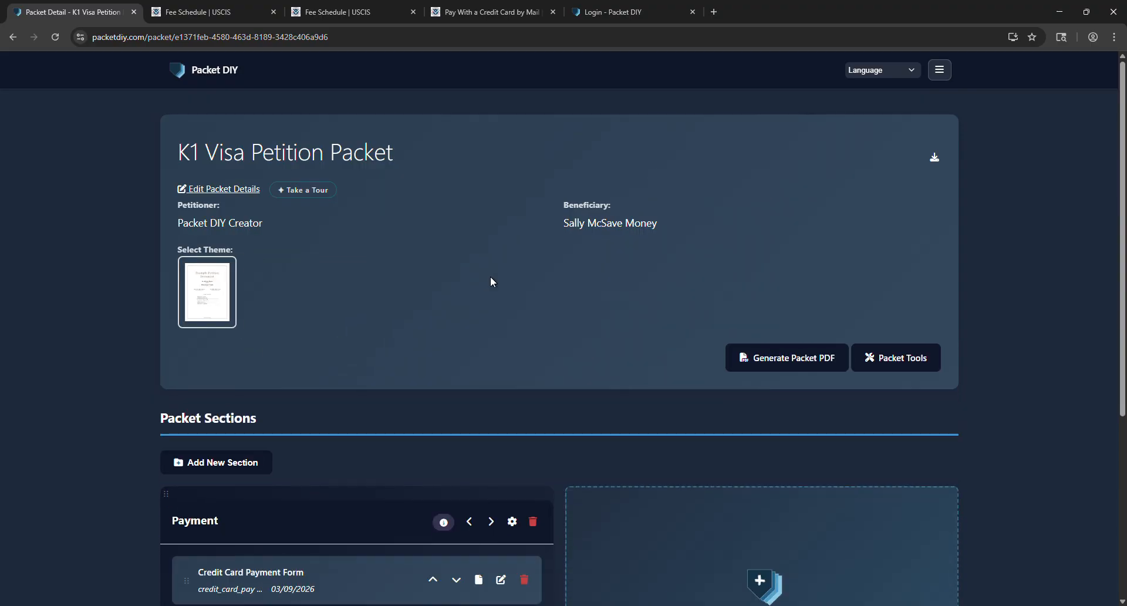
{"action": "left_click", "coordinate": [819, 366]}
{"action": "scroll", "coordinate": [407, 432], "scroll_direction": "down", "scroll_amount": 4}
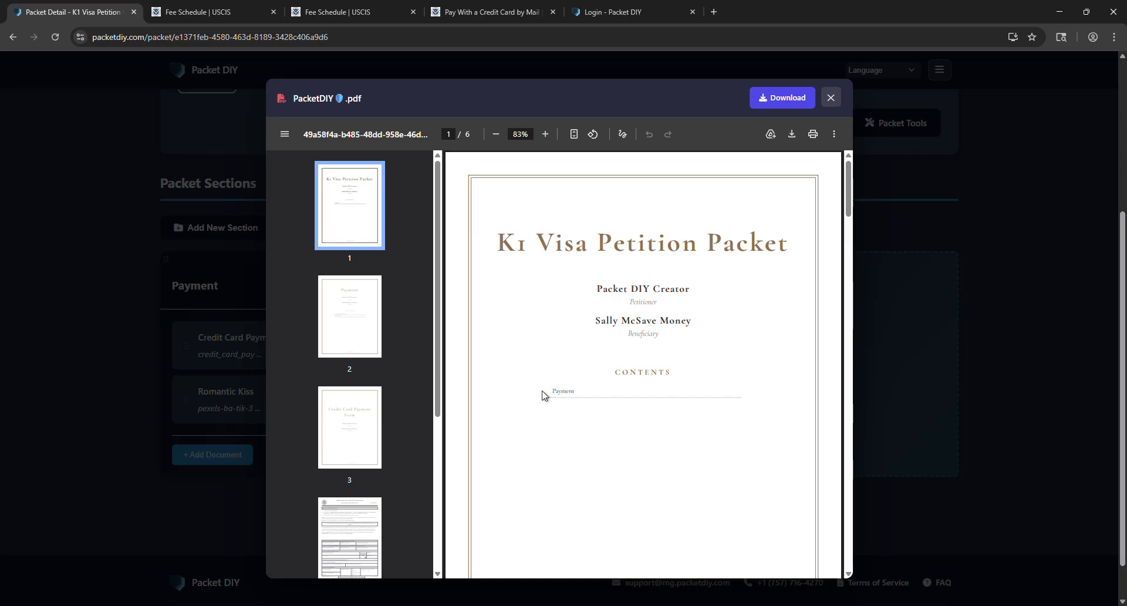
{"action": "left_click", "coordinate": [350, 312]}
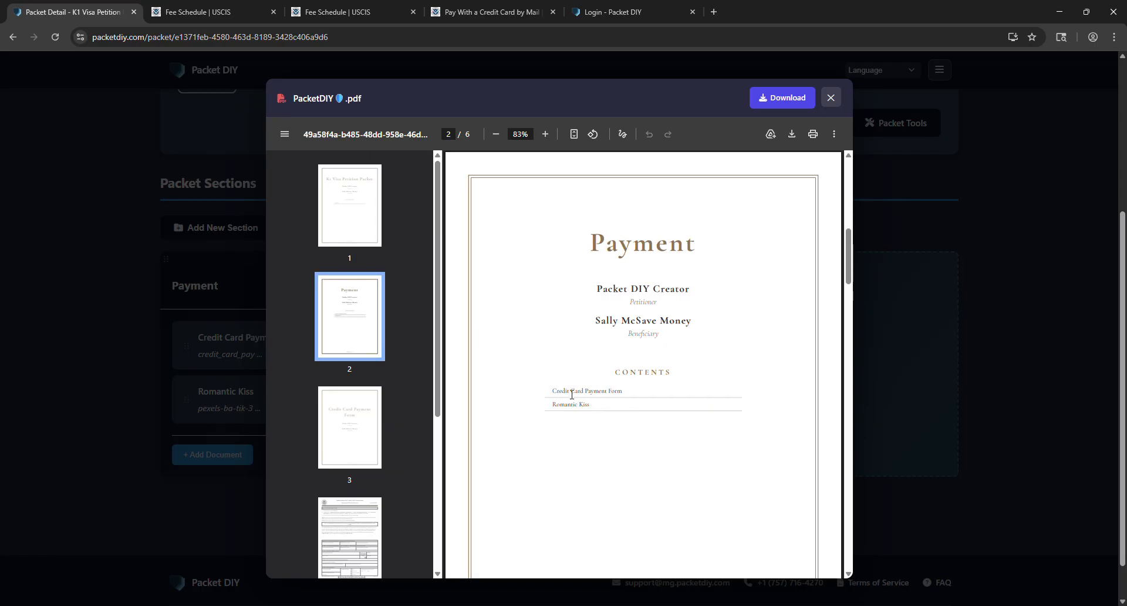
{"action": "left_click_drag", "start_coordinate": [558, 391], "coordinate": [554, 404]}
{"action": "left_click", "coordinate": [538, 410]}
{"action": "left_click", "coordinate": [368, 419]}
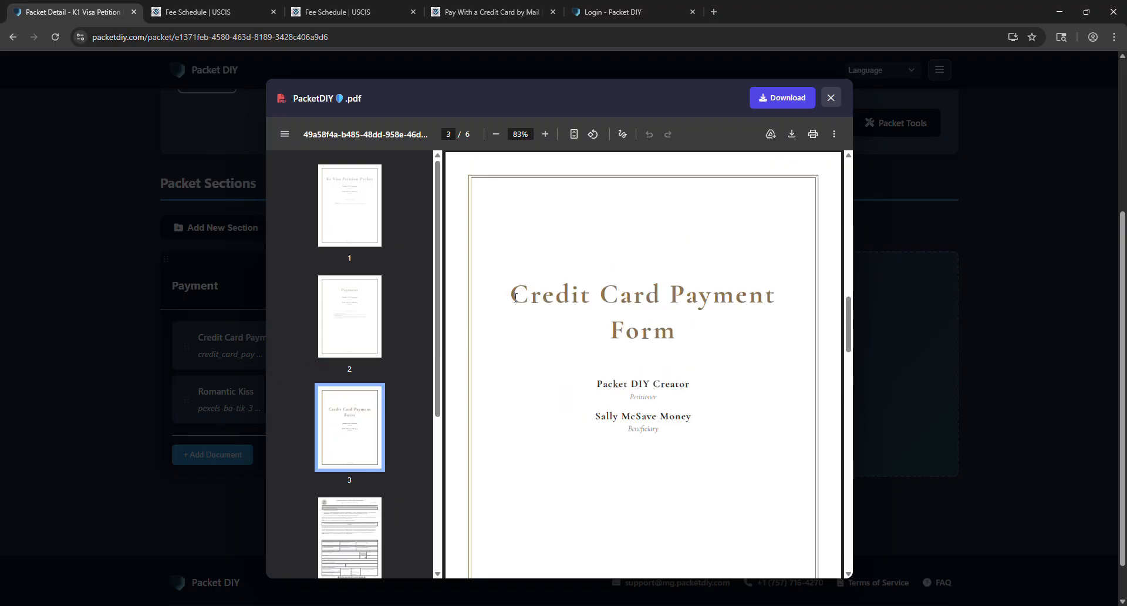
{"action": "left_click_drag", "start_coordinate": [514, 297], "coordinate": [671, 335]}
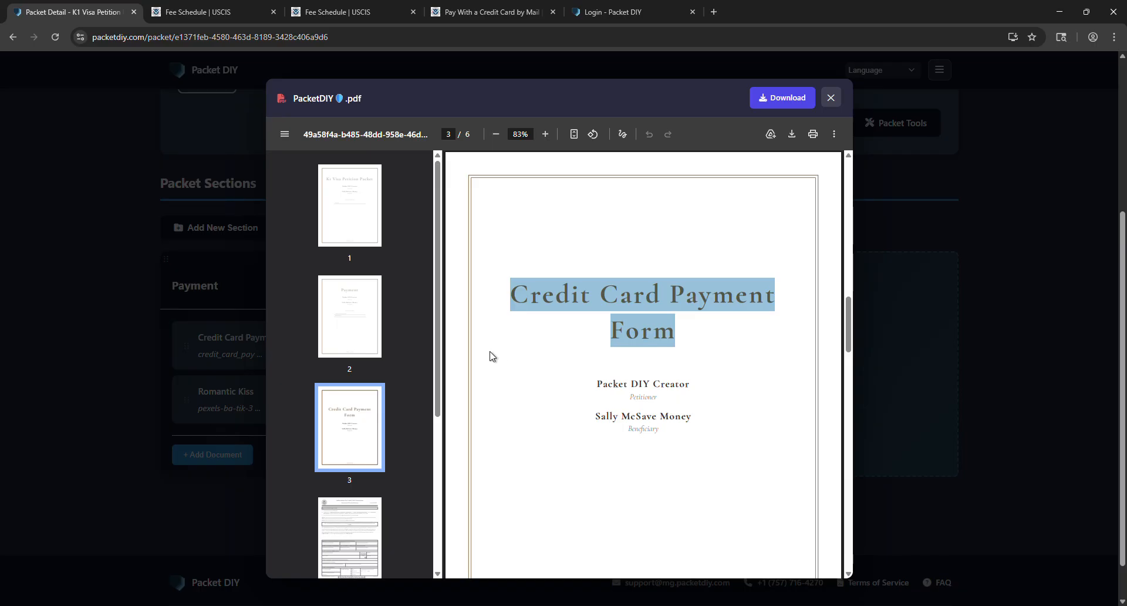
Examine Form G-1450, the Romantic Kiss title page and its photo page in the PDF, and close the preview.
{"action": "scroll", "coordinate": [394, 402], "scroll_direction": "down", "scroll_amount": 1}
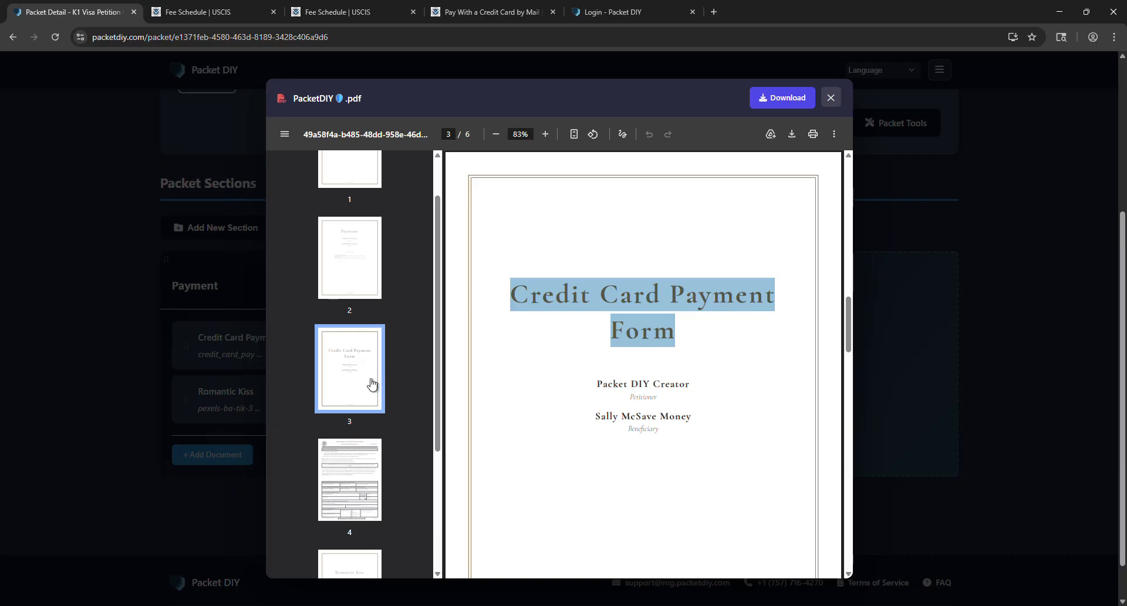
{"action": "scroll", "coordinate": [649, 346], "scroll_direction": "down", "scroll_amount": 6}
{"action": "scroll", "coordinate": [649, 346], "scroll_direction": "down", "scroll_amount": 10}
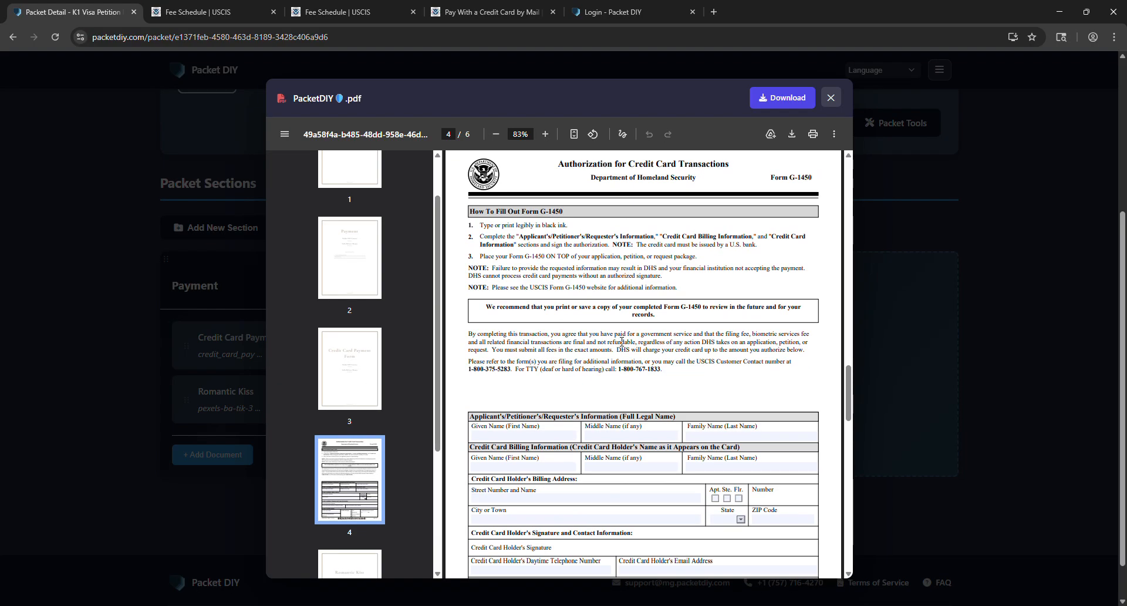
{"action": "scroll", "coordinate": [624, 319], "scroll_direction": "down", "scroll_amount": 7}
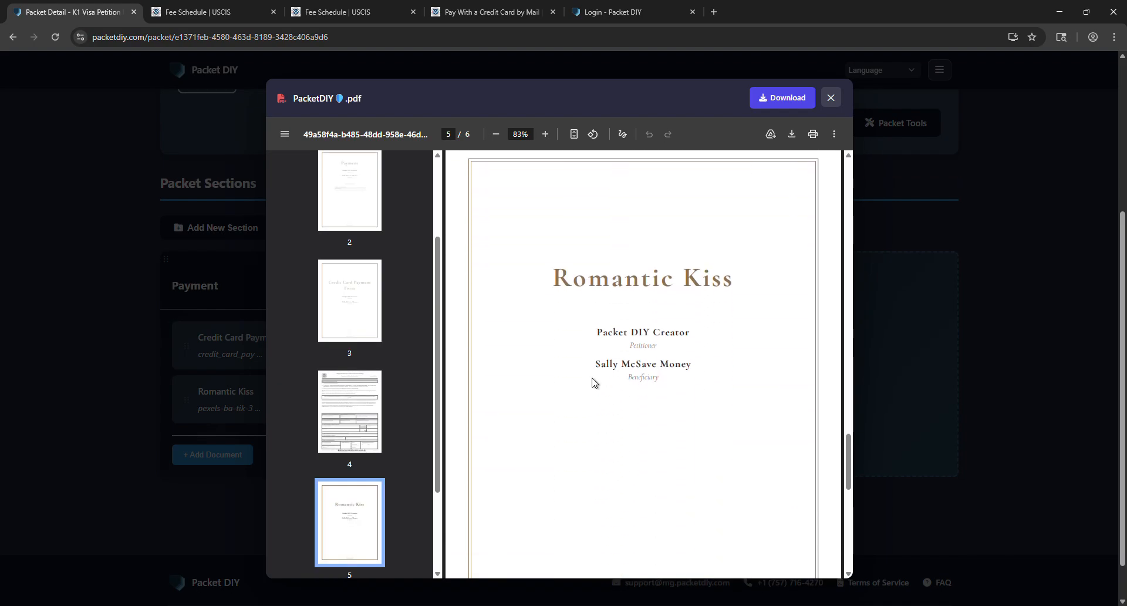
{"action": "scroll", "coordinate": [628, 326], "scroll_direction": "down", "scroll_amount": 3}
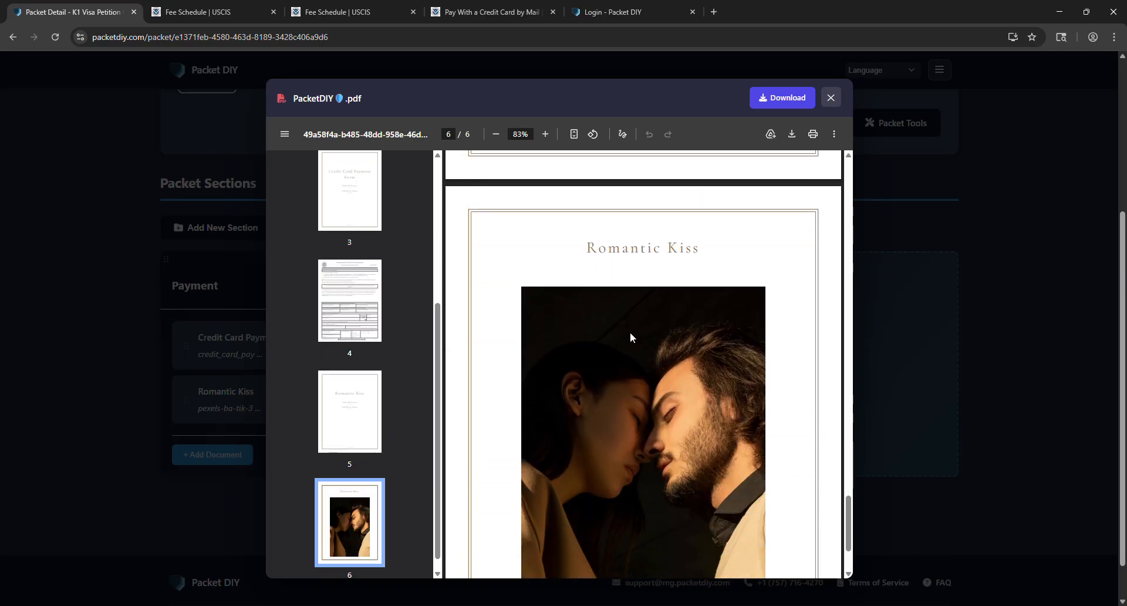
{"action": "scroll", "coordinate": [590, 300], "scroll_direction": "down", "scroll_amount": 1}
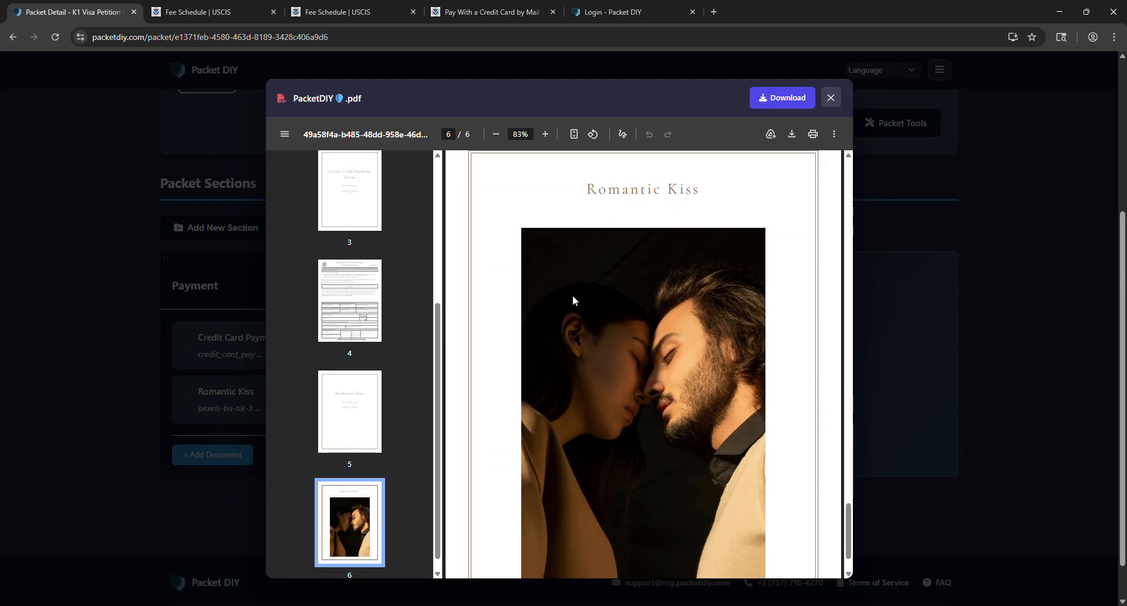
{"action": "scroll", "coordinate": [646, 282], "scroll_direction": "down", "scroll_amount": 1}
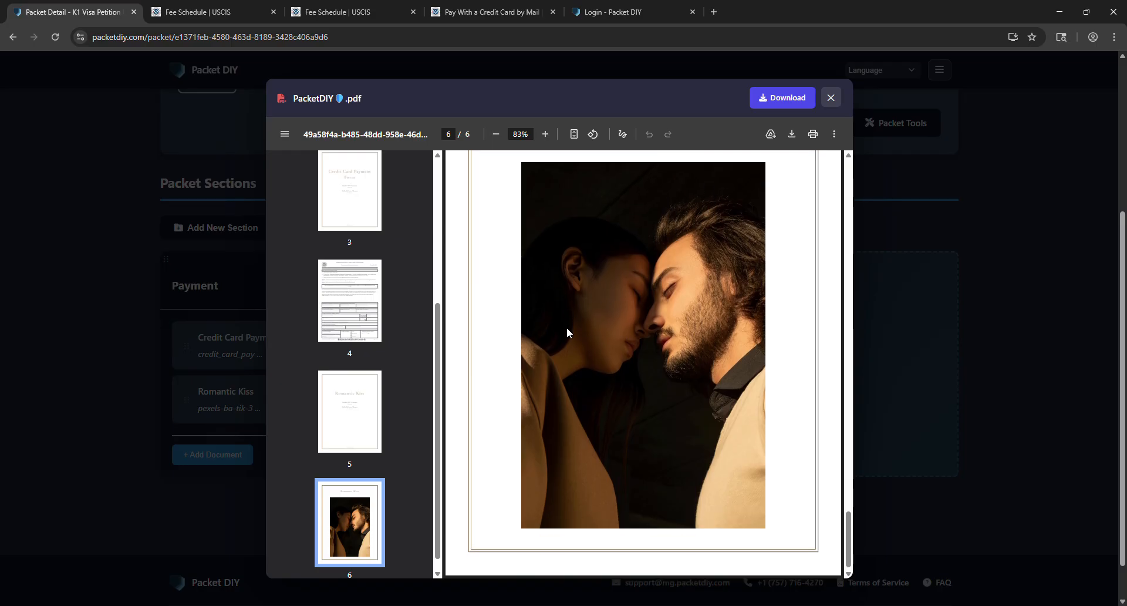
{"action": "scroll", "coordinate": [565, 326], "scroll_direction": "up", "scroll_amount": 2}
{"action": "scroll", "coordinate": [512, 225], "scroll_direction": "up", "scroll_amount": 1}
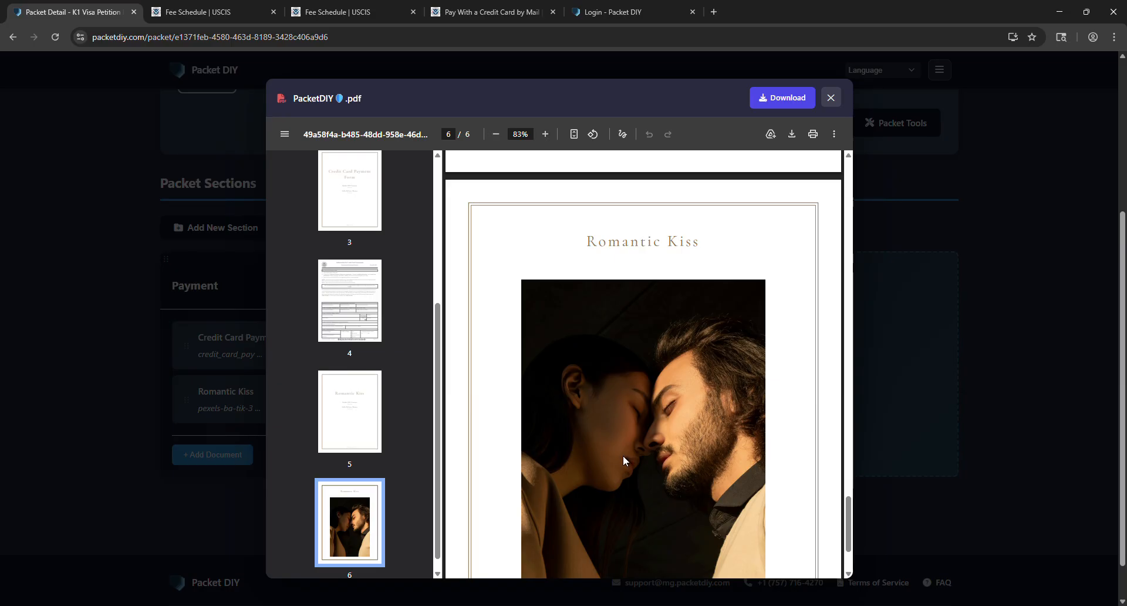
{"action": "scroll", "coordinate": [625, 455], "scroll_direction": "down", "scroll_amount": 1}
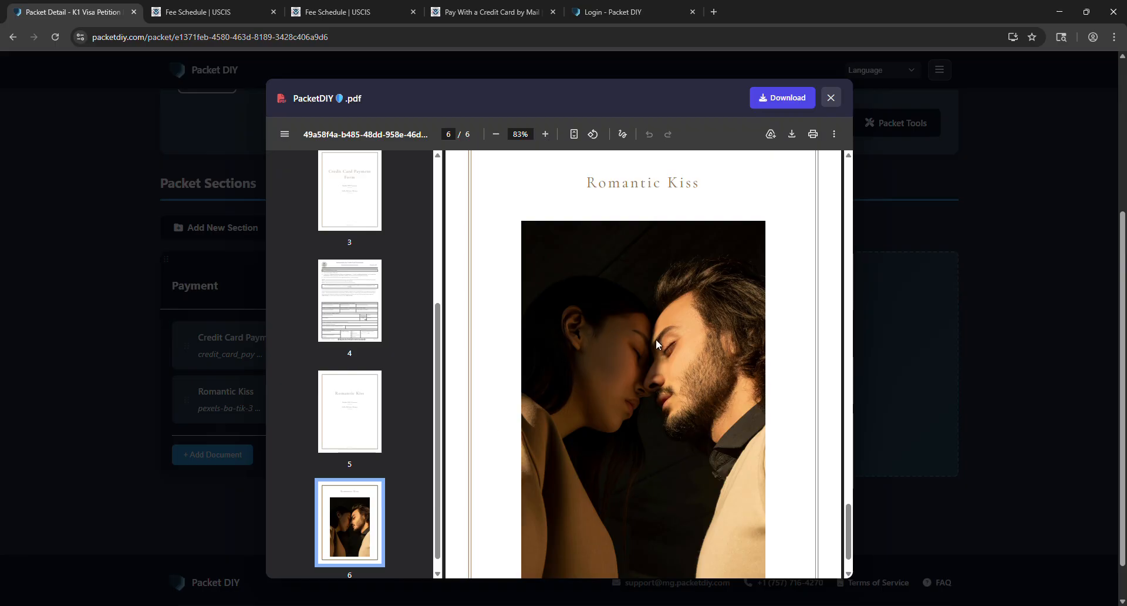
{"action": "scroll", "coordinate": [656, 341], "scroll_direction": "up", "scroll_amount": 1}
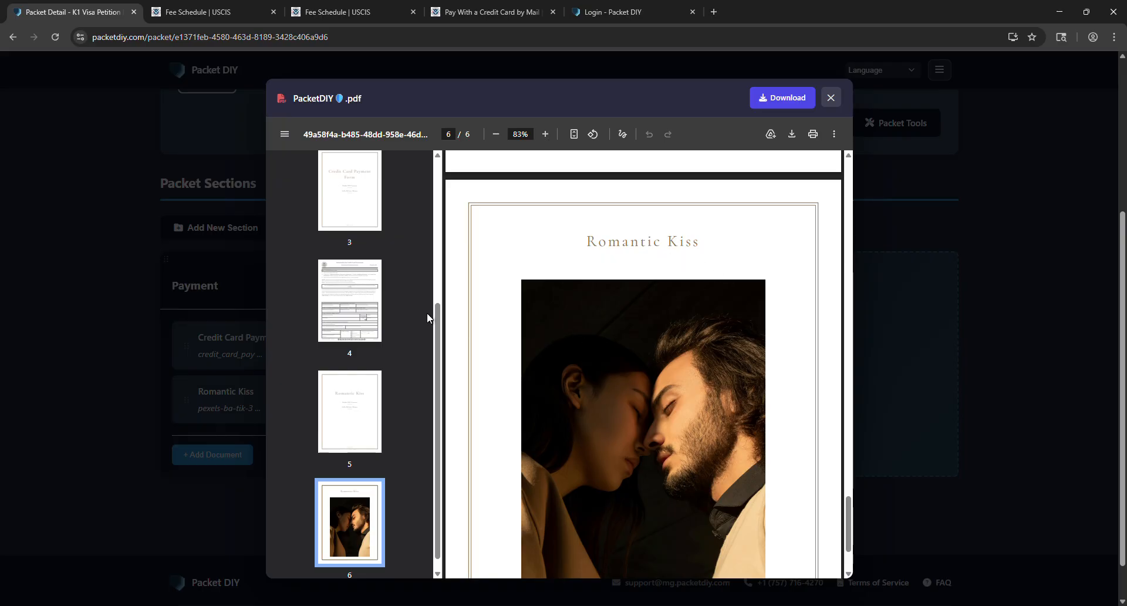
{"action": "left_click_drag", "start_coordinate": [440, 336], "coordinate": [424, 432]}
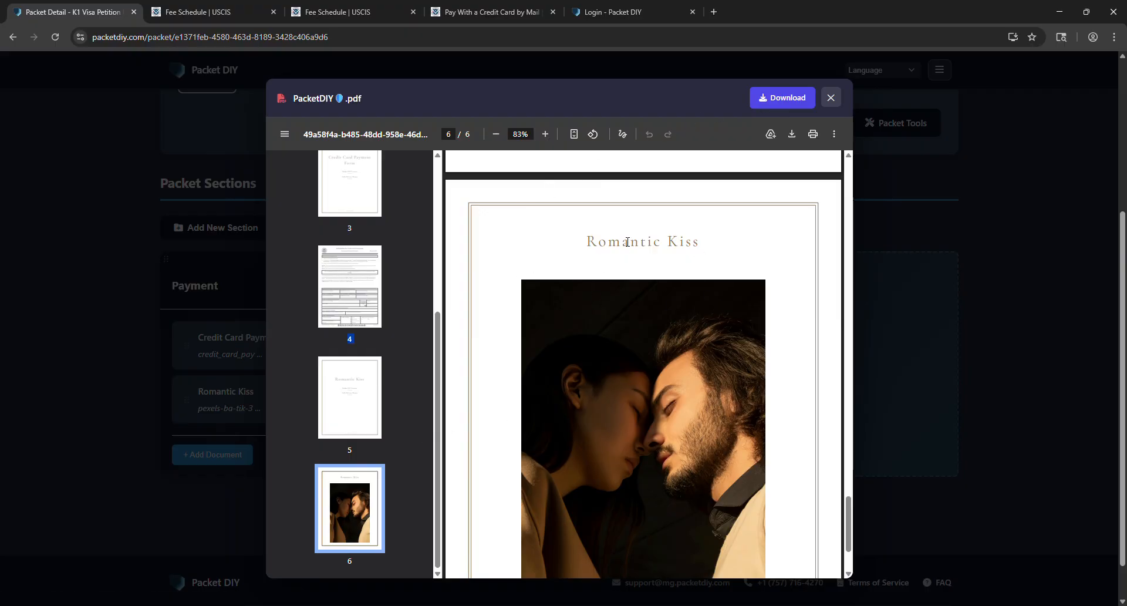
{"action": "left_click", "coordinate": [831, 99]}
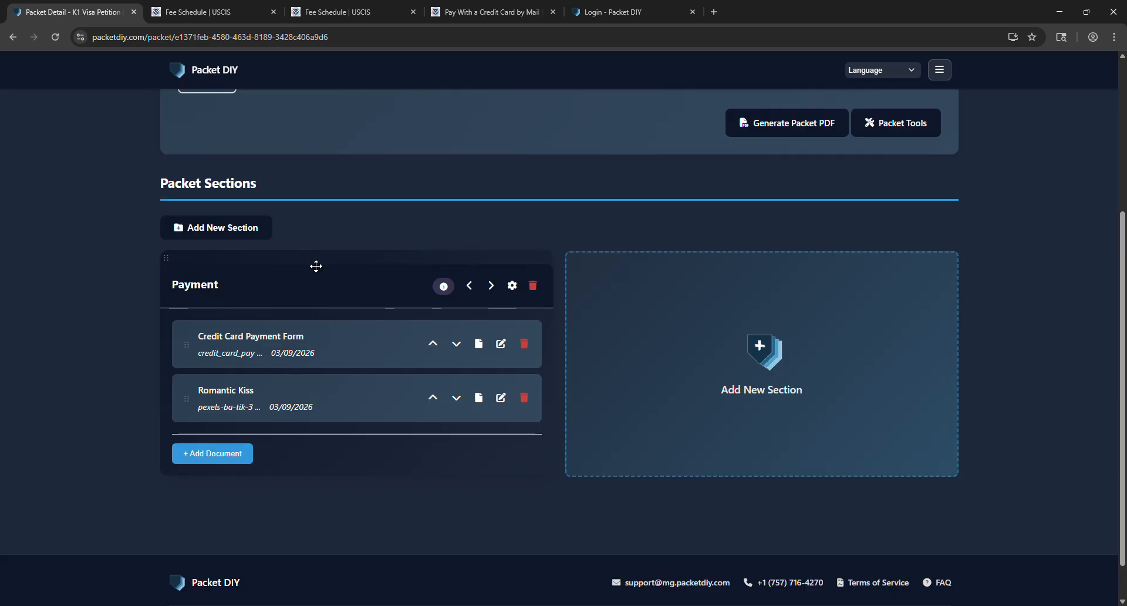
Move the Romantic Kiss document above the Credit Card Payment Form in the Payment section.
{"action": "scroll", "coordinate": [315, 265], "scroll_direction": "up", "scroll_amount": 2}
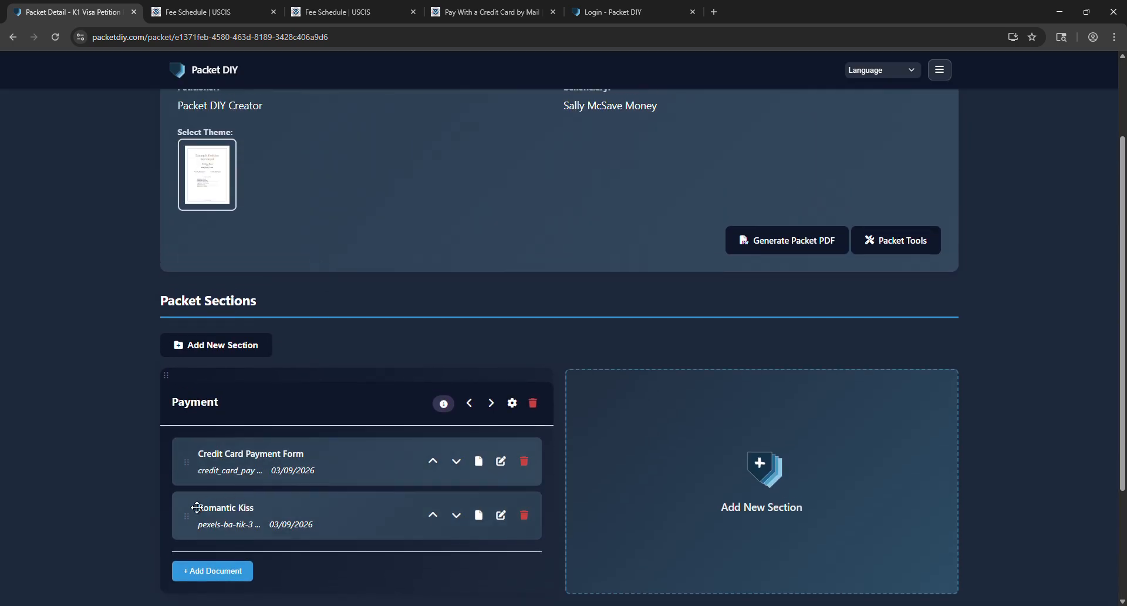
{"action": "left_click_drag", "start_coordinate": [189, 517], "coordinate": [197, 463]}
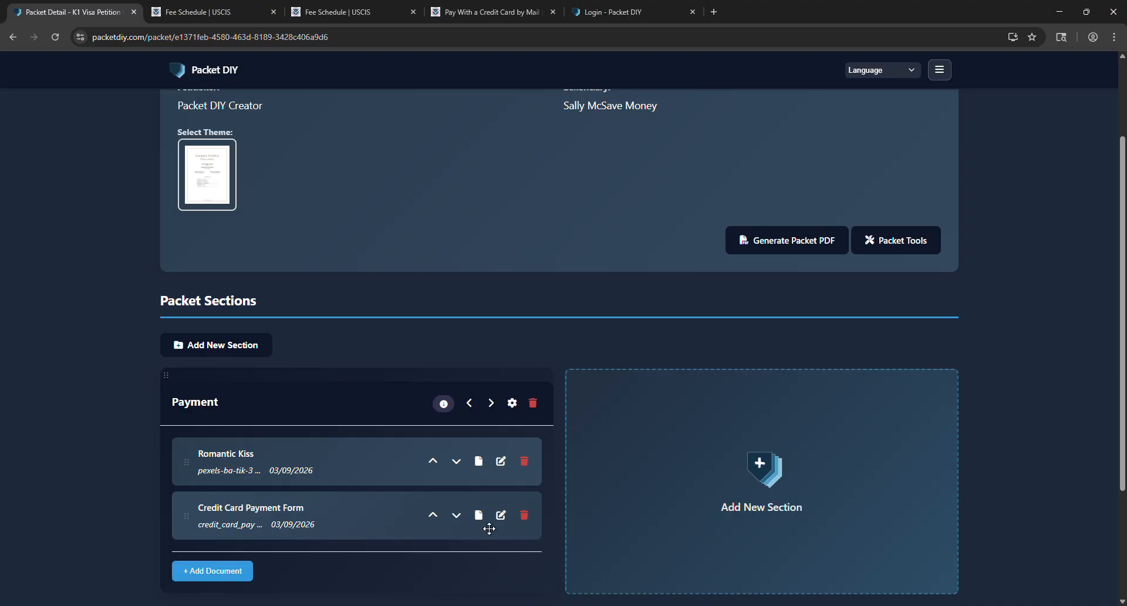
Look over the available Packet Tools and the Save Packet as Template form, and leave the form without saving.
{"action": "left_click", "coordinate": [891, 241]}
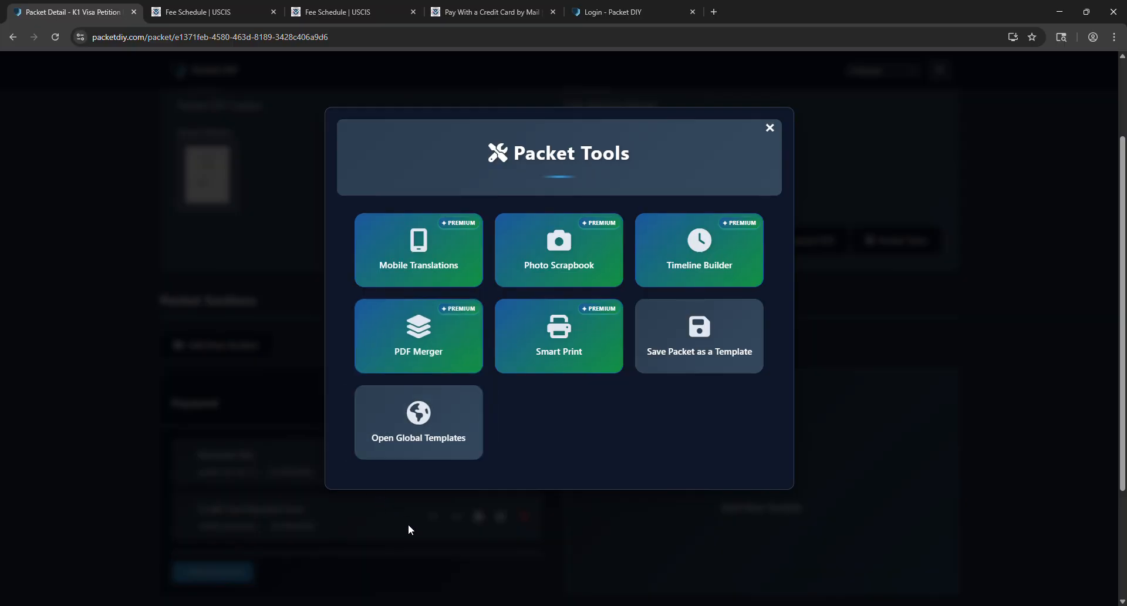
{"action": "left_click", "coordinate": [769, 128]}
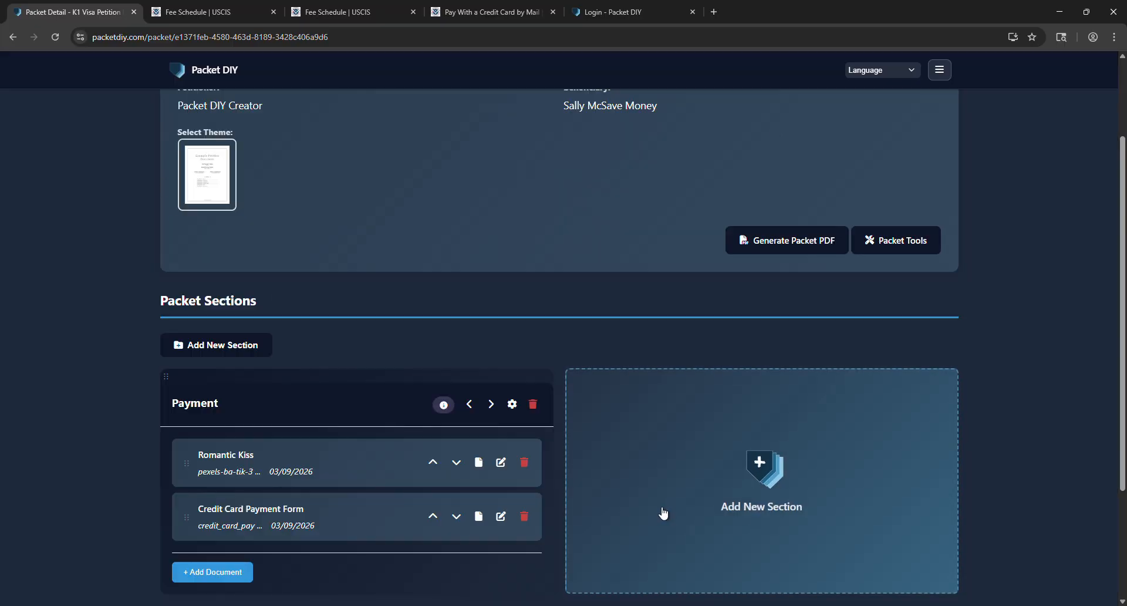
{"action": "scroll", "coordinate": [523, 533], "scroll_direction": "down", "scroll_amount": 3}
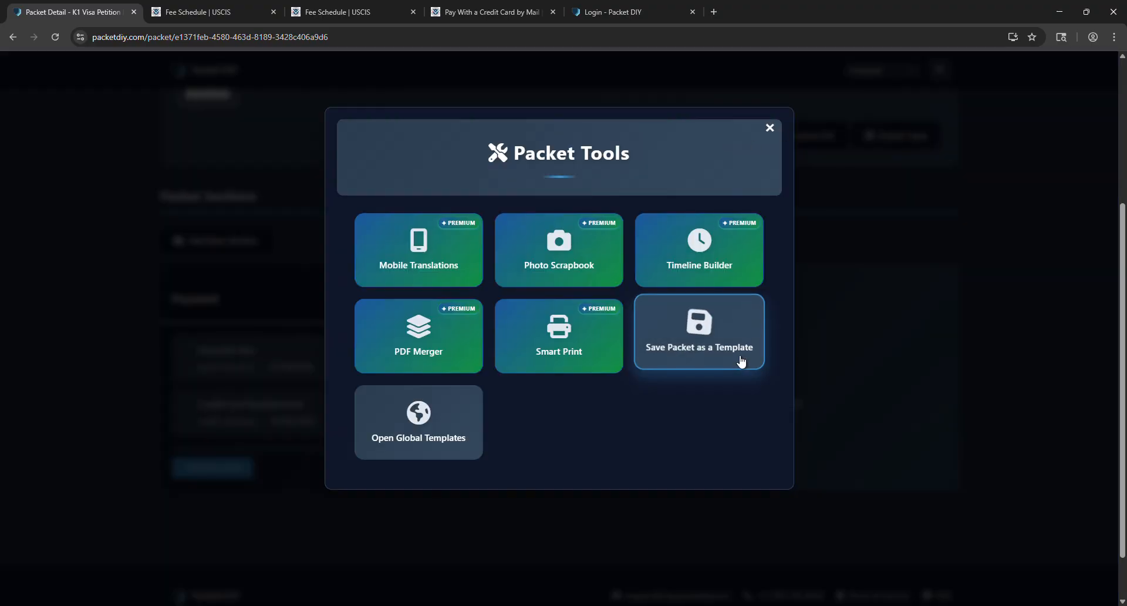
{"action": "left_click", "coordinate": [701, 367]}
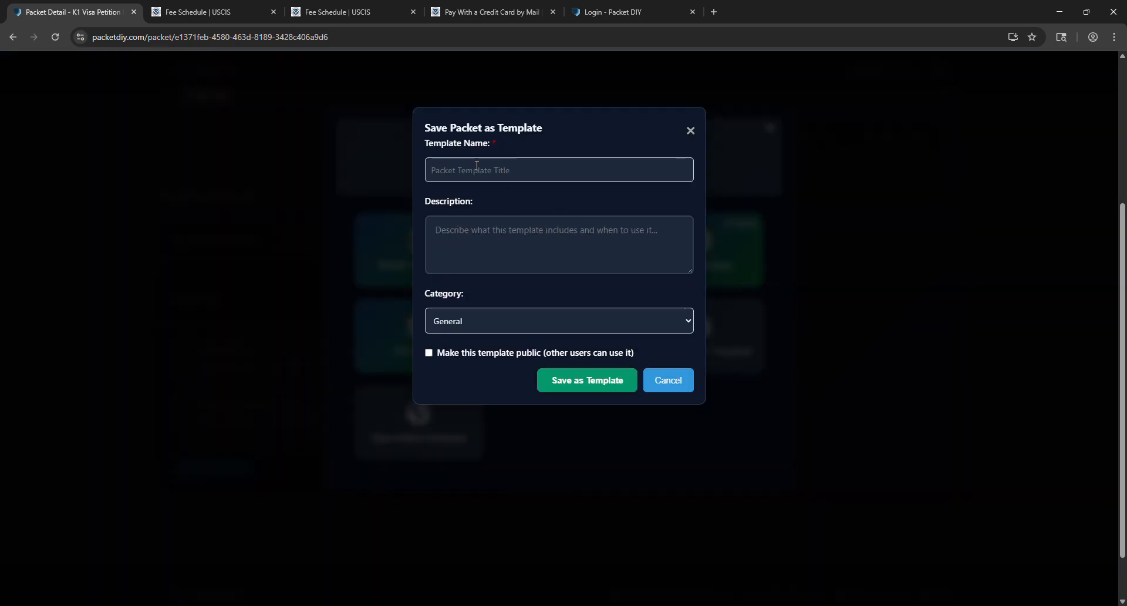
{"action": "left_click", "coordinate": [683, 385]}
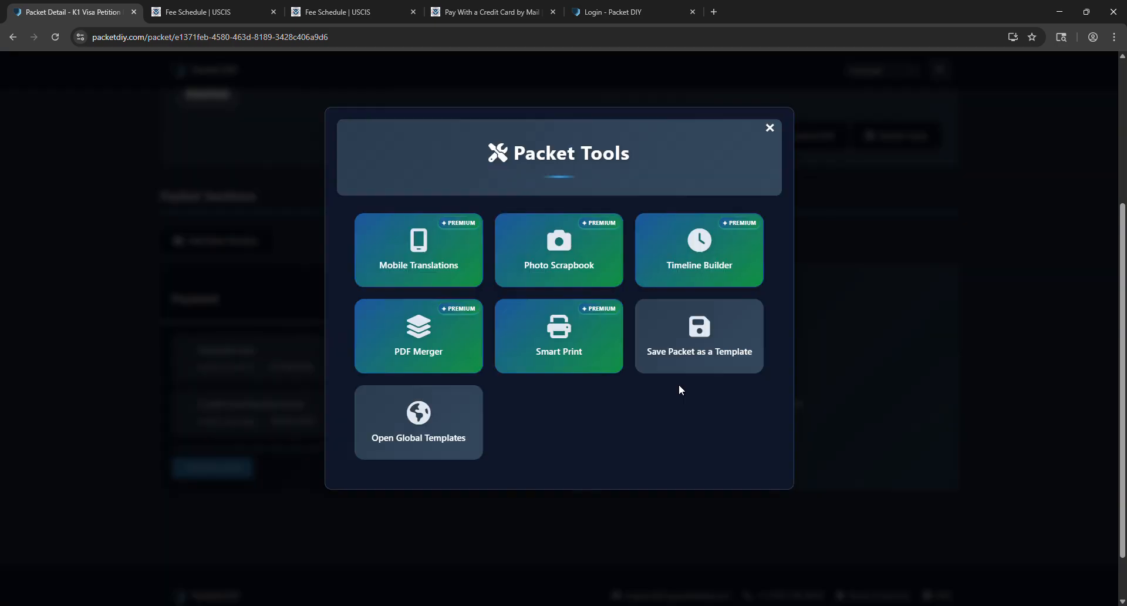
Open the global templates and preview the sections of the K-1 Visa for a Fiancé(e) of a U.S. Citizen template.
{"action": "left_click", "coordinate": [417, 427]}
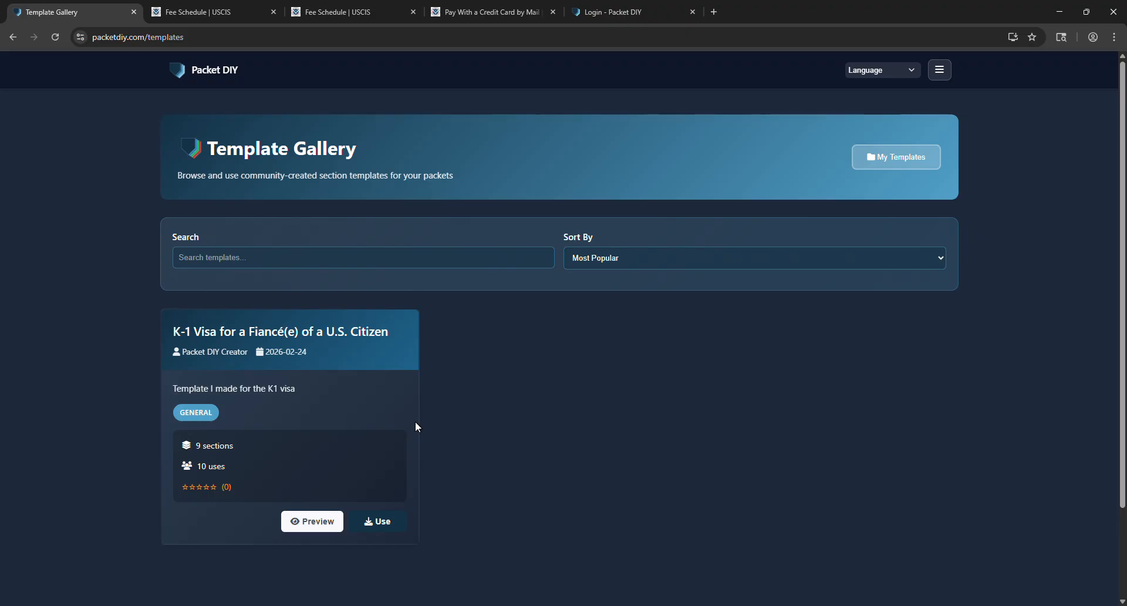
{"action": "left_click", "coordinate": [321, 524]}
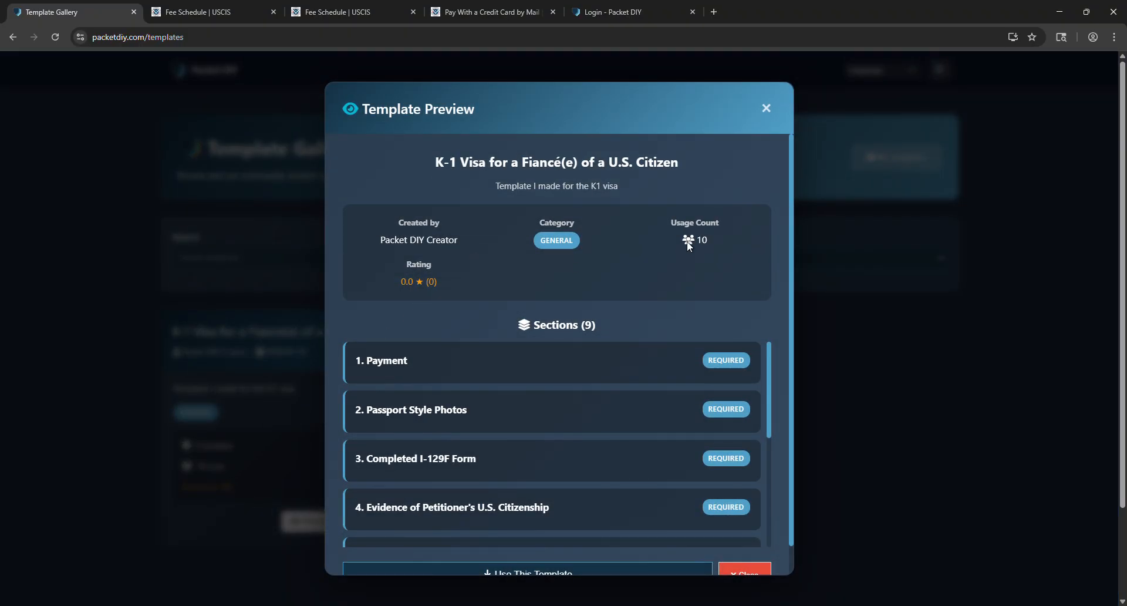
{"action": "scroll", "coordinate": [660, 227], "scroll_direction": "down", "scroll_amount": 3}
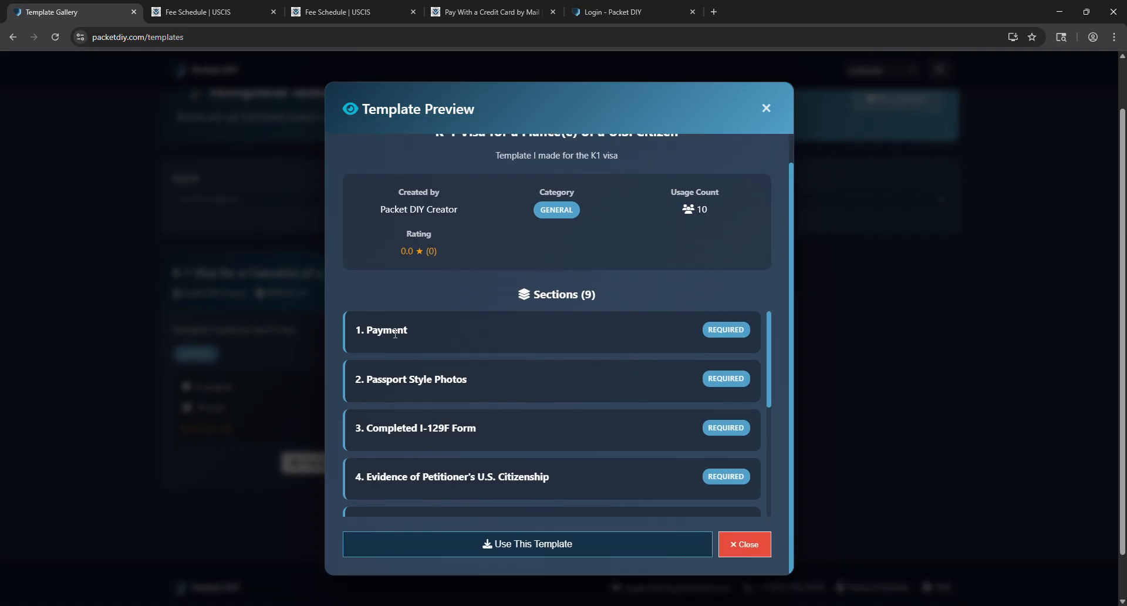
{"action": "scroll", "coordinate": [391, 379], "scroll_direction": "down", "scroll_amount": 1}
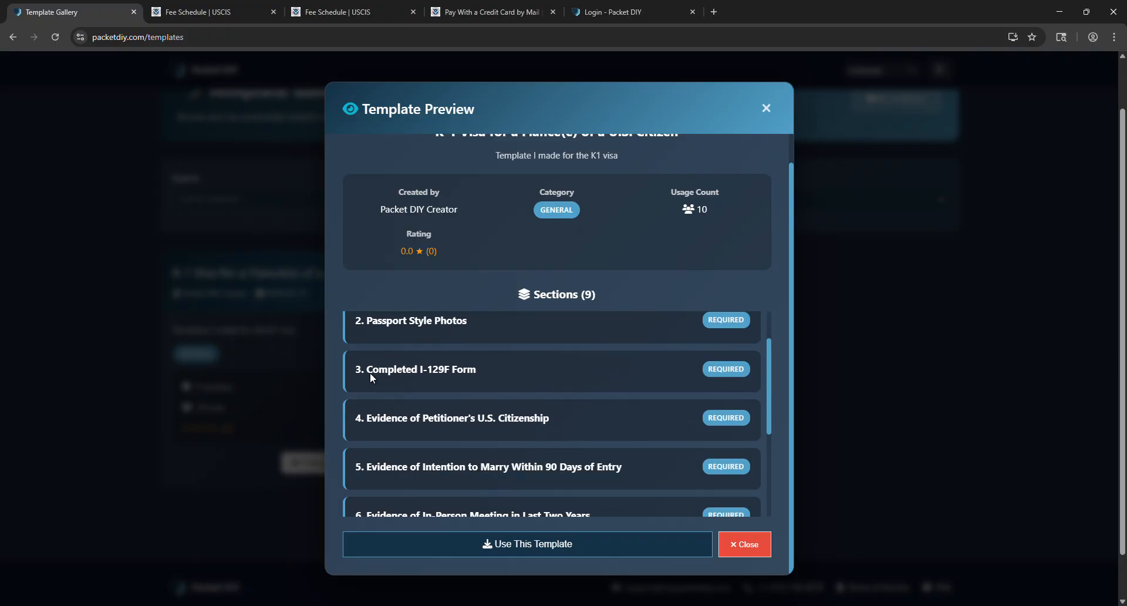
{"action": "scroll", "coordinate": [434, 406], "scroll_direction": "down", "scroll_amount": 3}
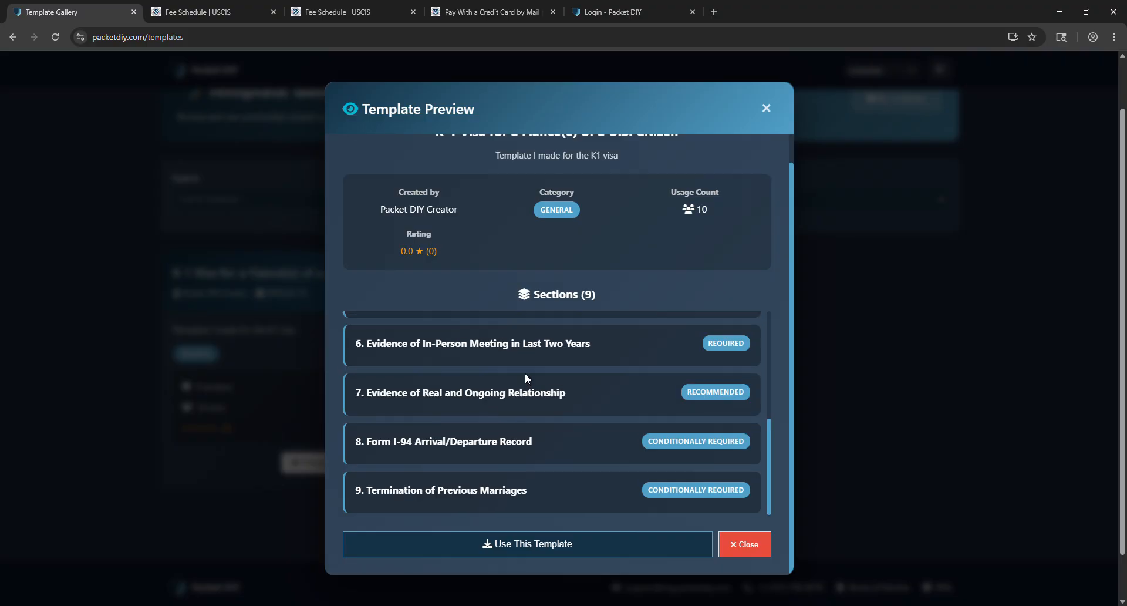
{"action": "scroll", "coordinate": [525, 372], "scroll_direction": "up", "scroll_amount": 2}
{"action": "scroll", "coordinate": [540, 298], "scroll_direction": "up", "scroll_amount": 1}
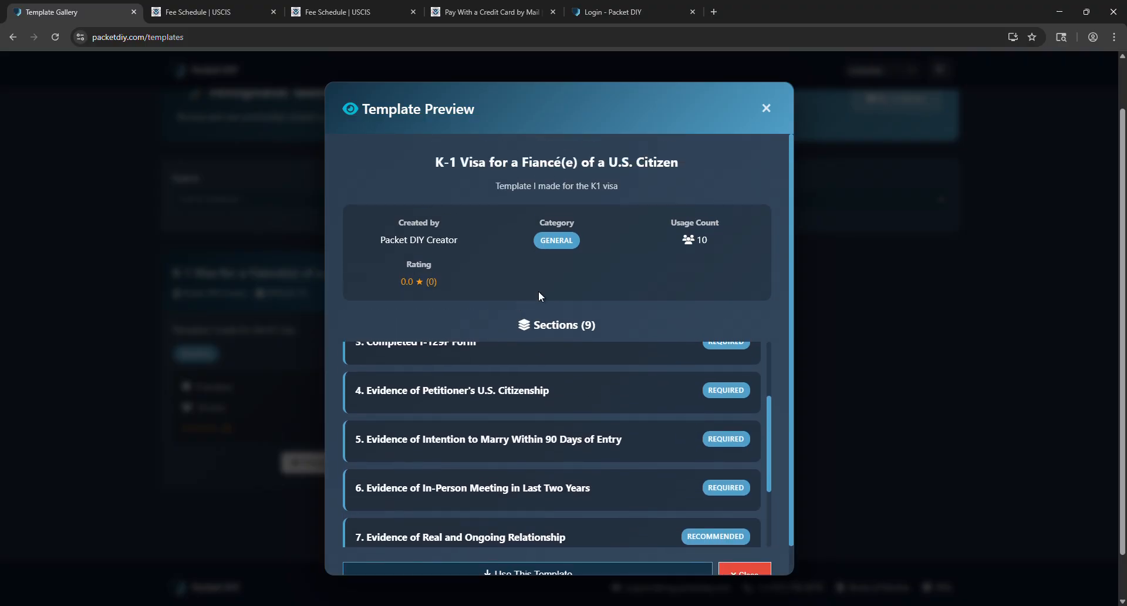
{"action": "scroll", "coordinate": [527, 284], "scroll_direction": "down", "scroll_amount": 1}
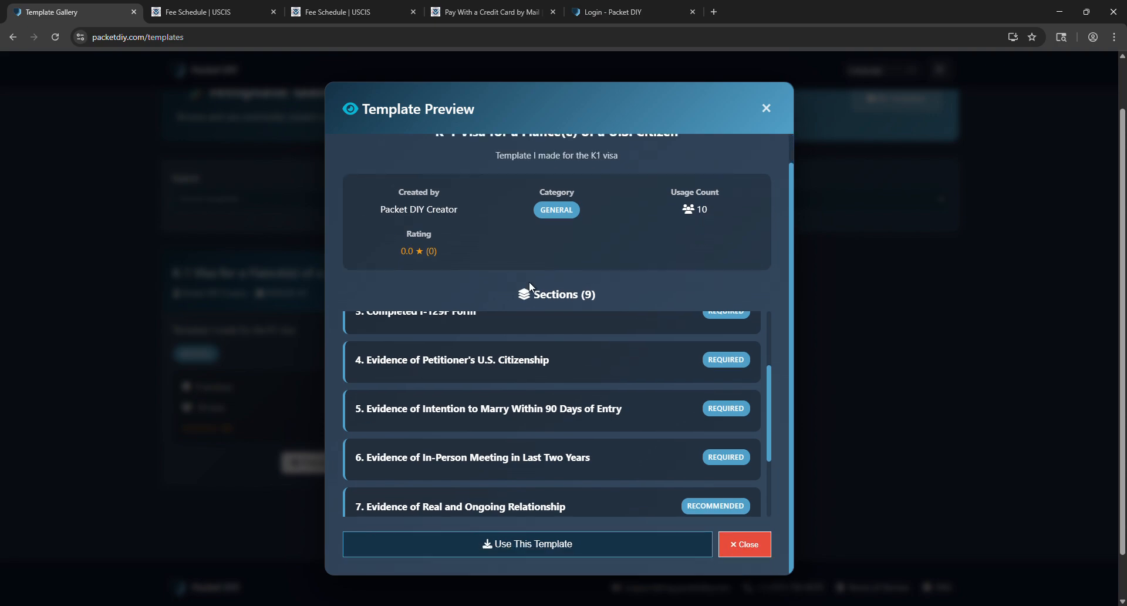
Apply the K-1 visa template to the packet by adding it to the existing sections, and go to the packet.
{"action": "left_click", "coordinate": [612, 551]}
{"action": "left_click", "coordinate": [611, 340]}
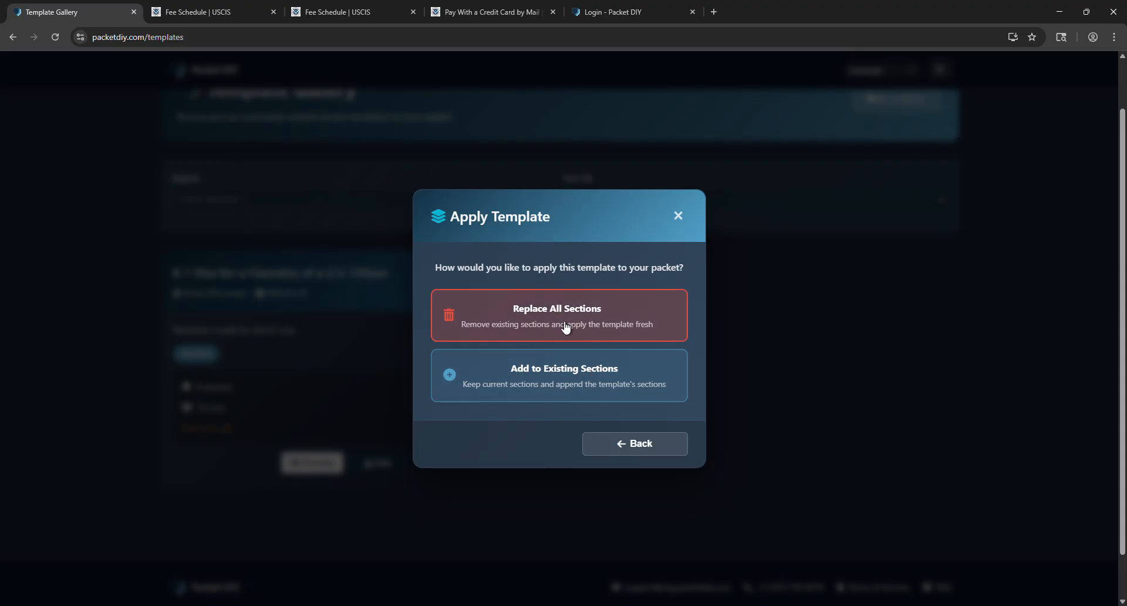
{"action": "left_click", "coordinate": [576, 389]}
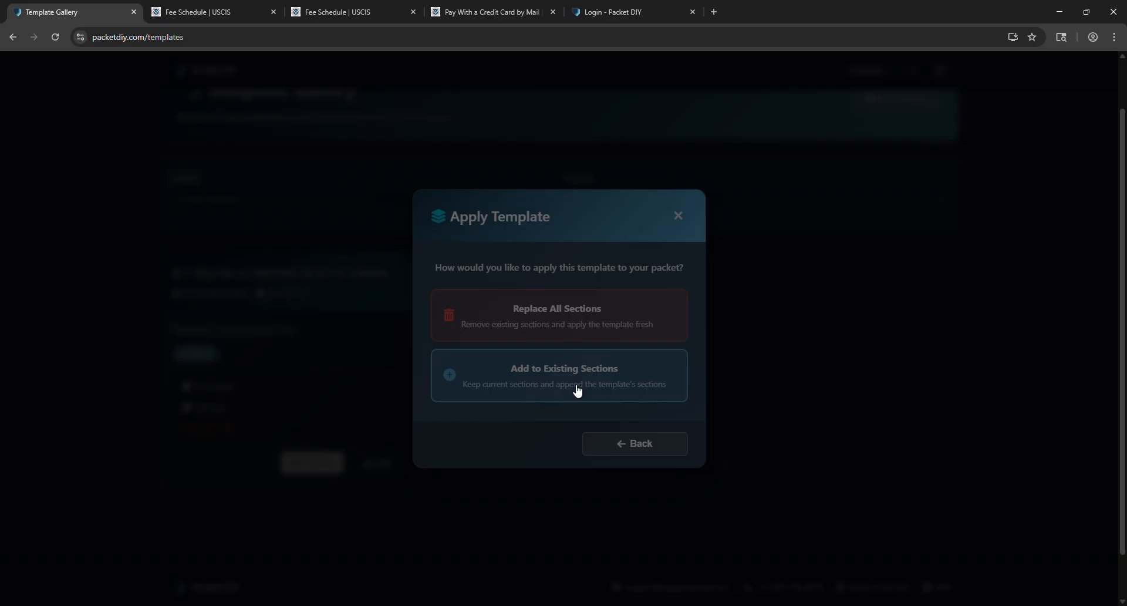
{"action": "left_click", "coordinate": [611, 179]}
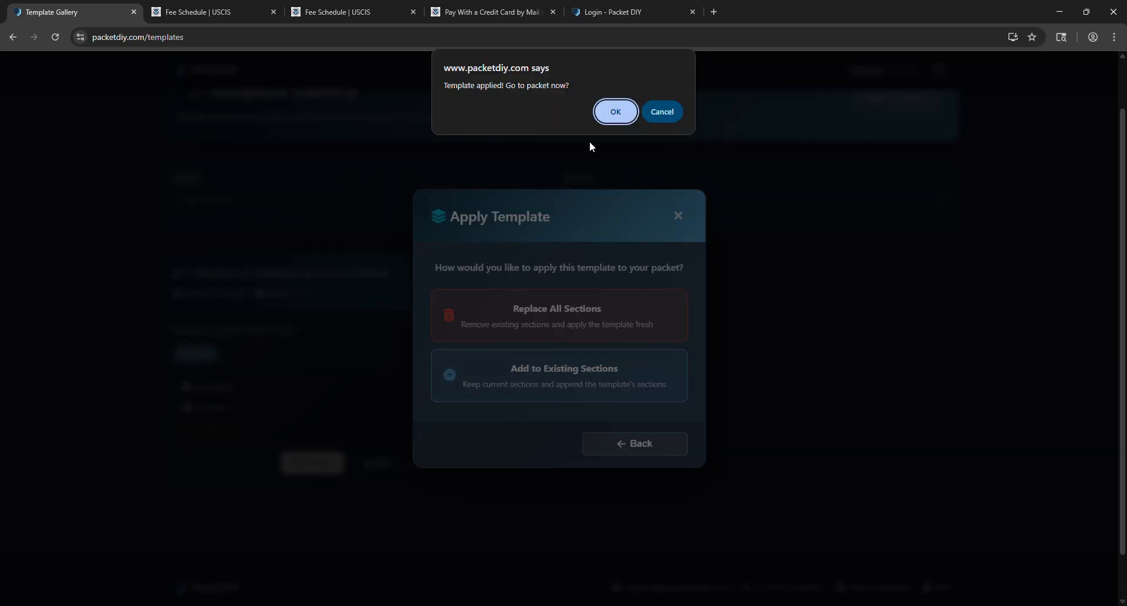
{"action": "left_click", "coordinate": [611, 115]}
Delete the duplicate required Payment section that holds the G-1450 or G-1650 Form.
{"action": "scroll", "coordinate": [346, 261], "scroll_direction": "down", "scroll_amount": 2}
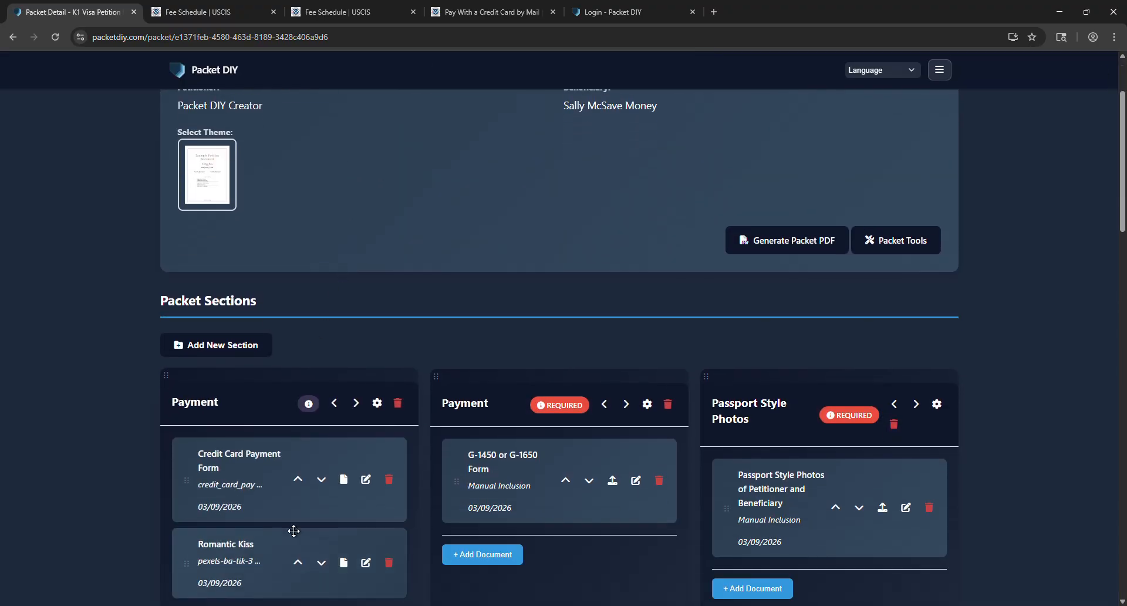
{"action": "scroll", "coordinate": [310, 480], "scroll_direction": "down", "scroll_amount": 1}
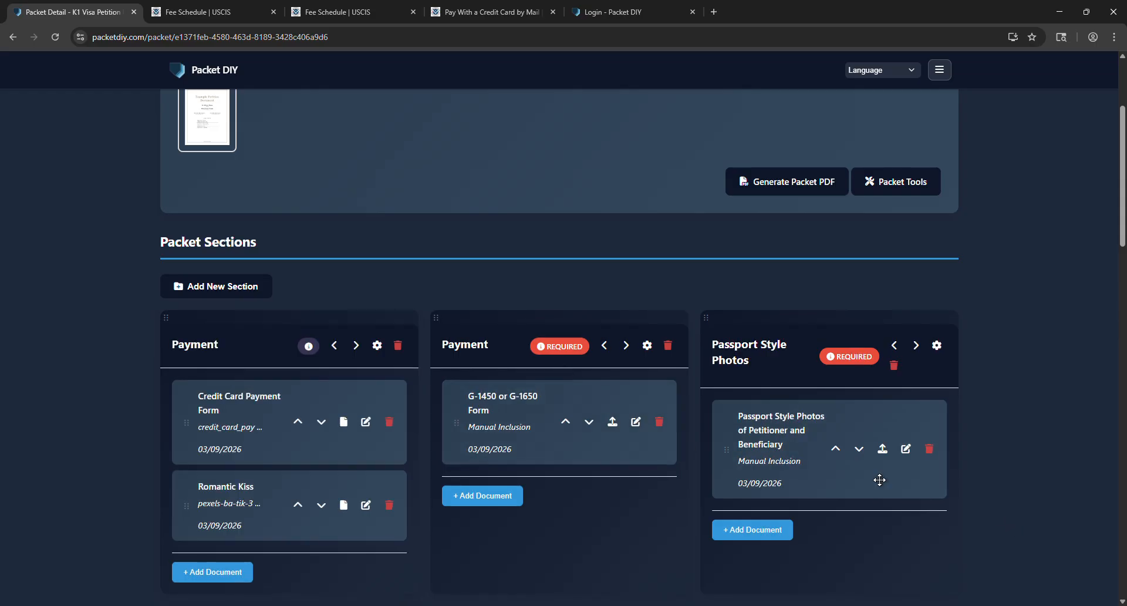
{"action": "left_click", "coordinate": [668, 347]}
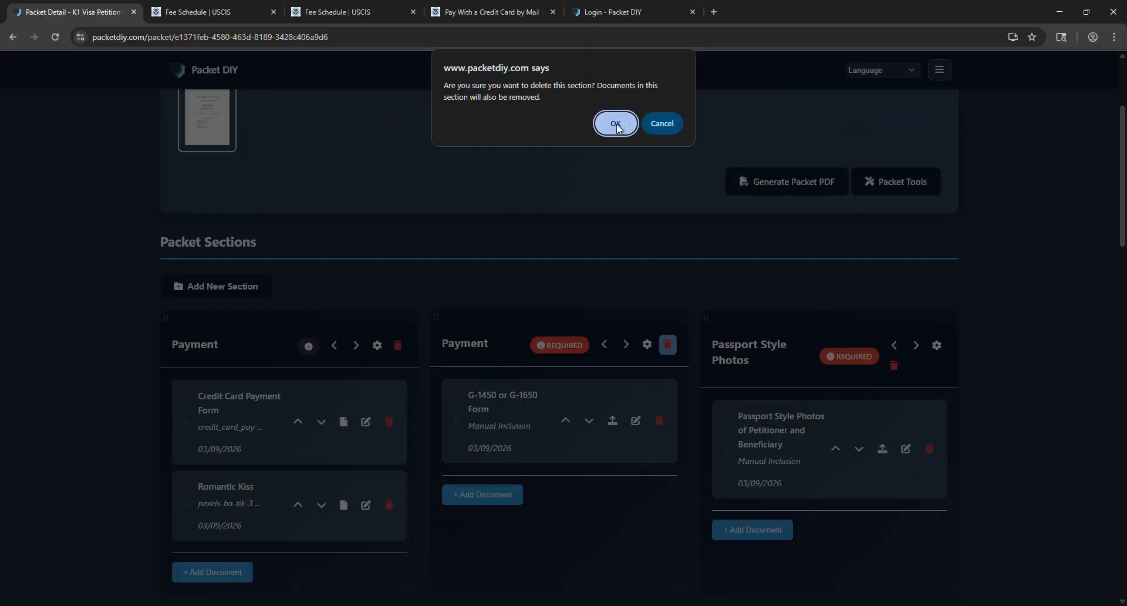
{"action": "left_click", "coordinate": [616, 124]}
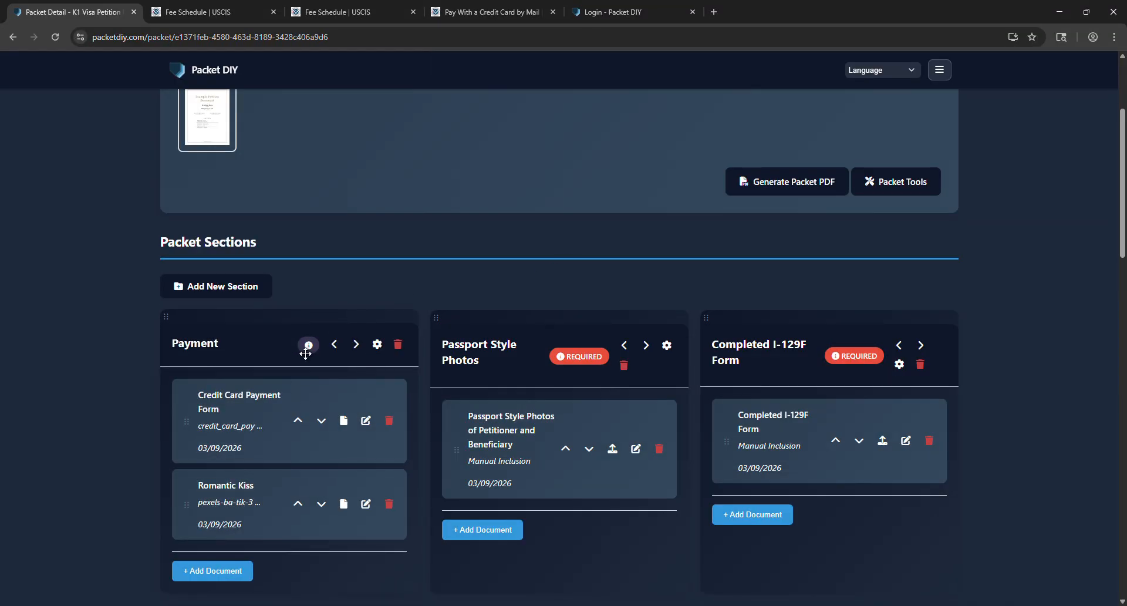
Look over the evidence sections and placeholder documents that the template added to the packet.
{"action": "scroll", "coordinate": [669, 369], "scroll_direction": "down", "scroll_amount": 5}
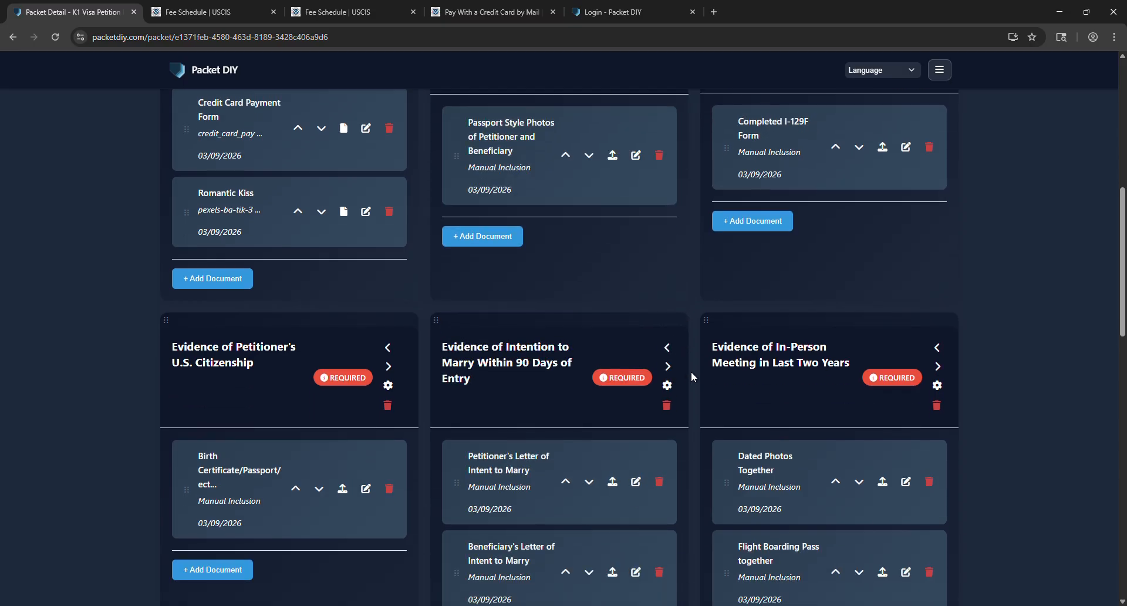
{"action": "scroll", "coordinate": [691, 352], "scroll_direction": "down", "scroll_amount": 2}
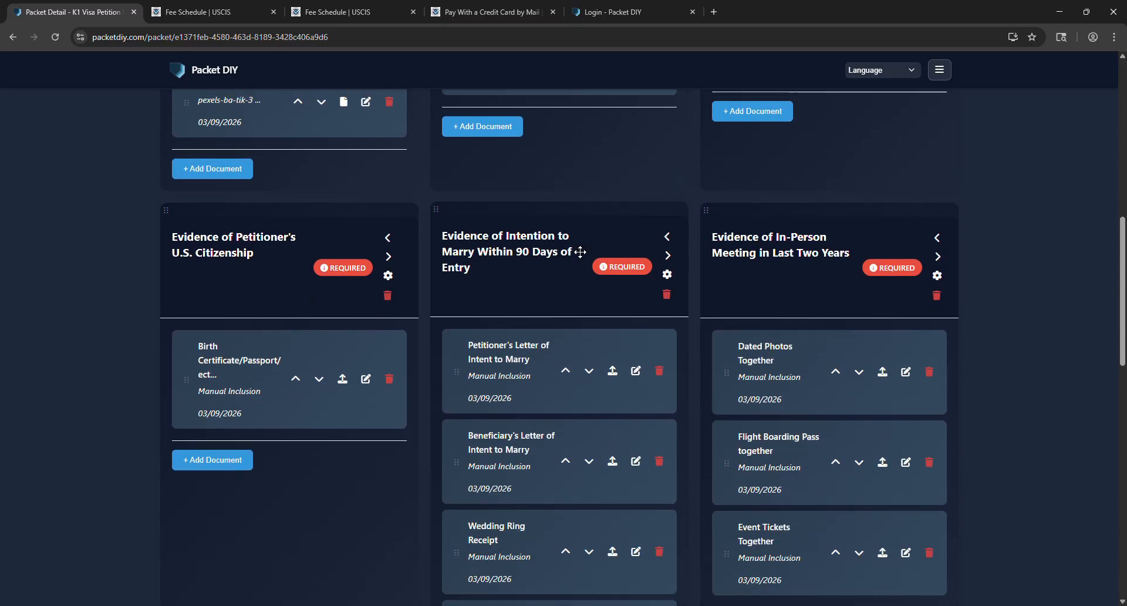
{"action": "scroll", "coordinate": [580, 252], "scroll_direction": "up", "scroll_amount": 5}
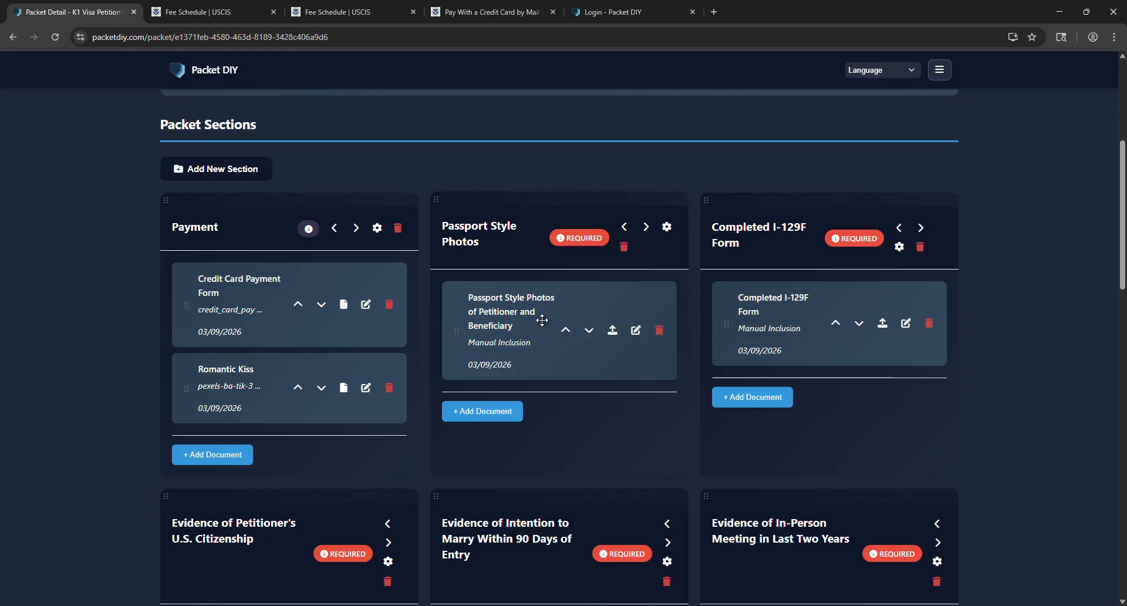
{"action": "scroll", "coordinate": [675, 286], "scroll_direction": "up", "scroll_amount": 4}
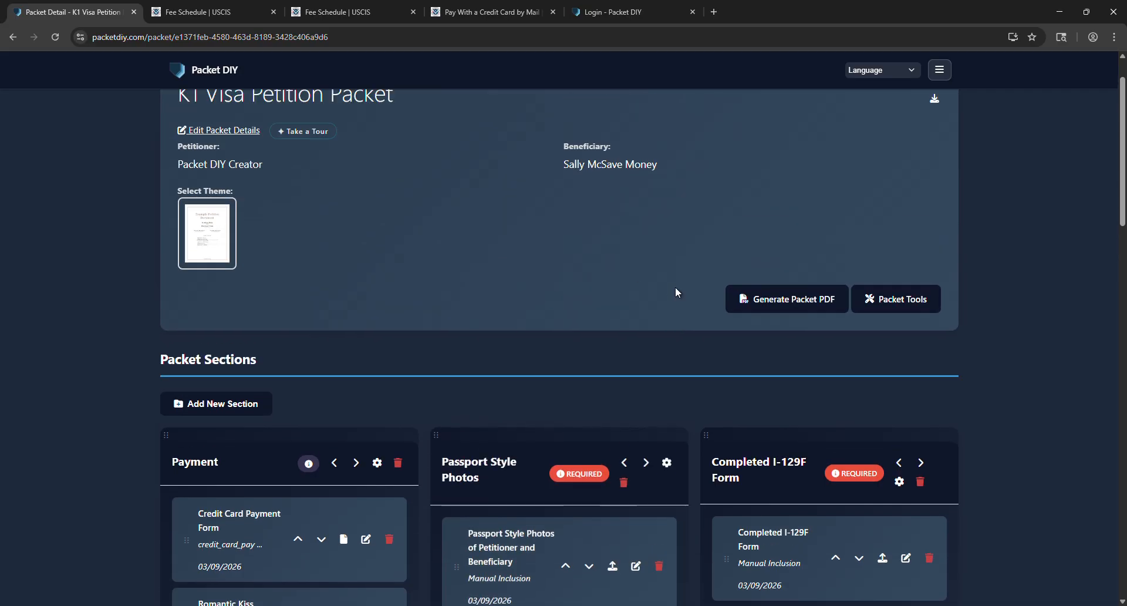
Read the requirement information attached to the Passport Style Photos section.
{"action": "scroll", "coordinate": [635, 280], "scroll_direction": "down", "scroll_amount": 2}
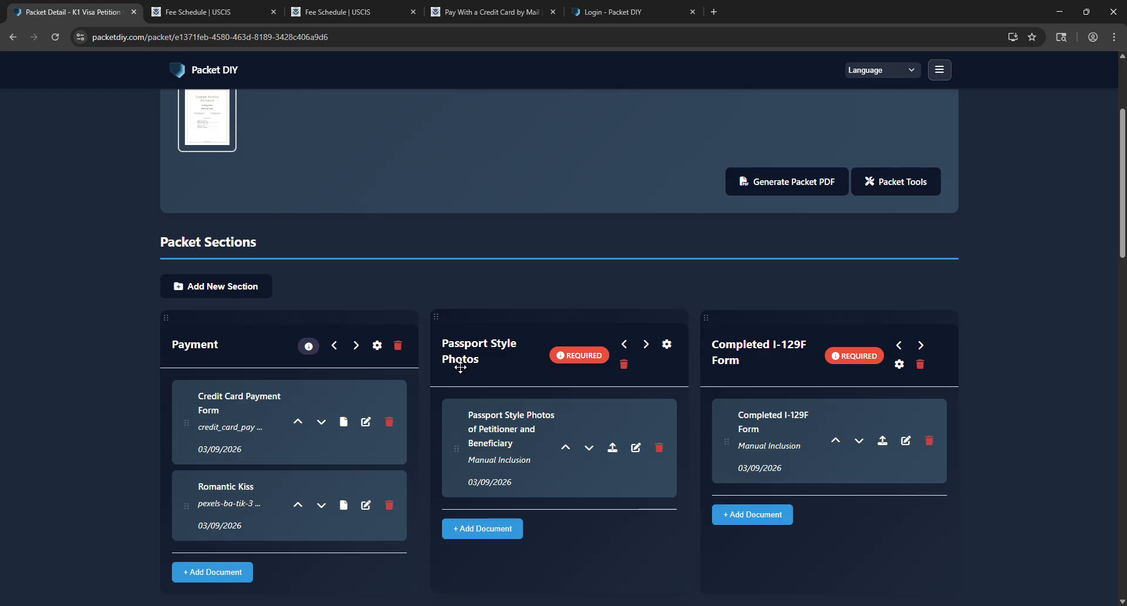
{"action": "scroll", "coordinate": [460, 368], "scroll_direction": "up", "scroll_amount": 1}
{"action": "mouse_move", "coordinate": [598, 419]}
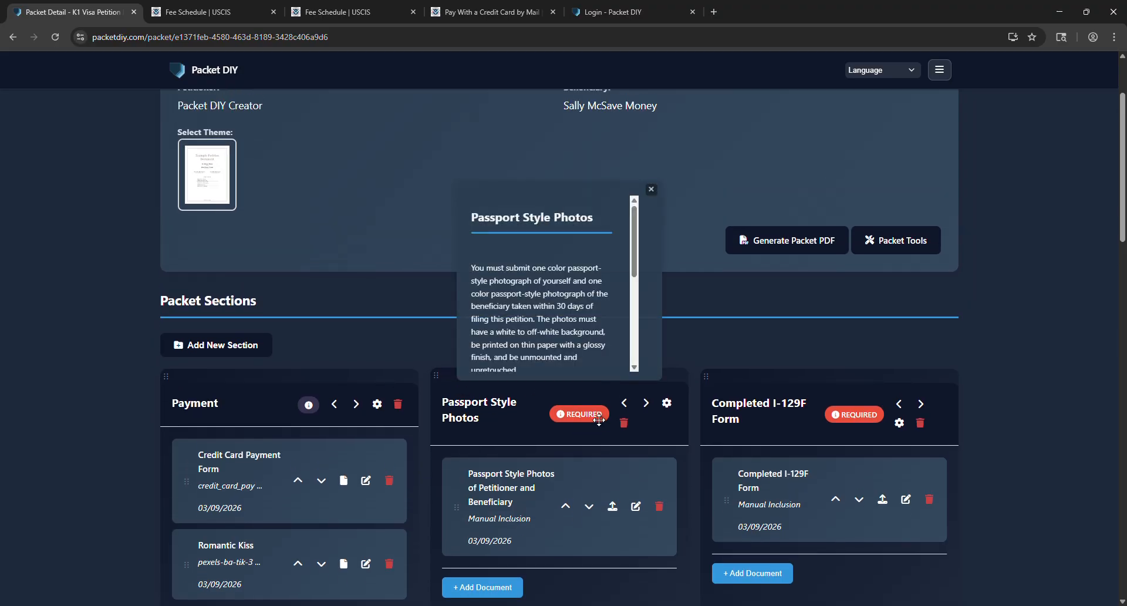
{"action": "scroll", "coordinate": [532, 270], "scroll_direction": "down", "scroll_amount": 2}
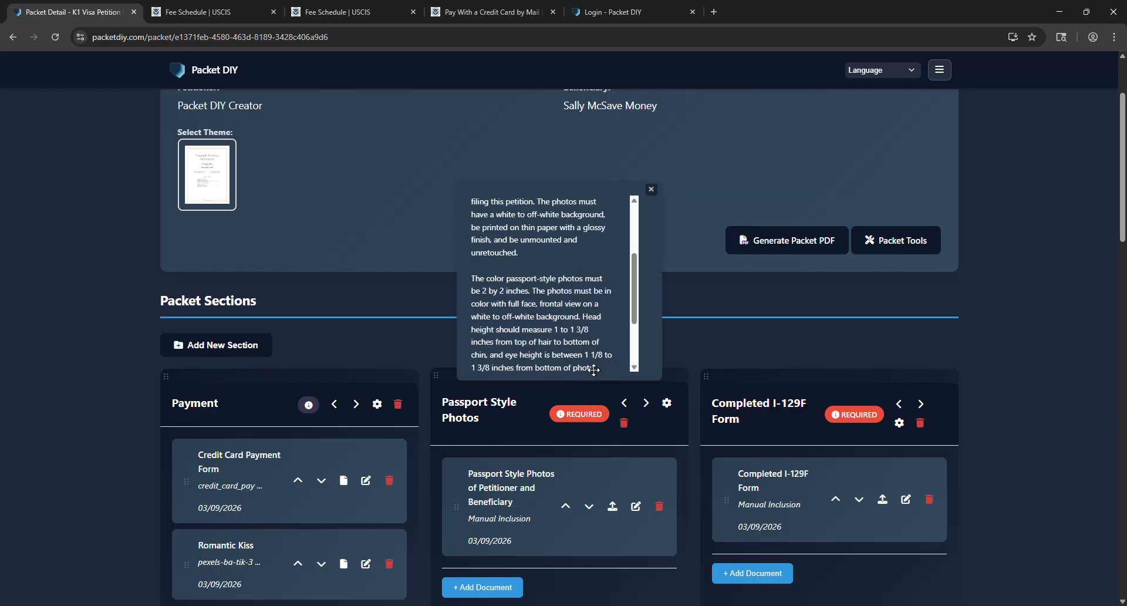
{"action": "scroll", "coordinate": [562, 293], "scroll_direction": "down", "scroll_amount": 1}
{"action": "scroll", "coordinate": [561, 292], "scroll_direction": "up", "scroll_amount": 2}
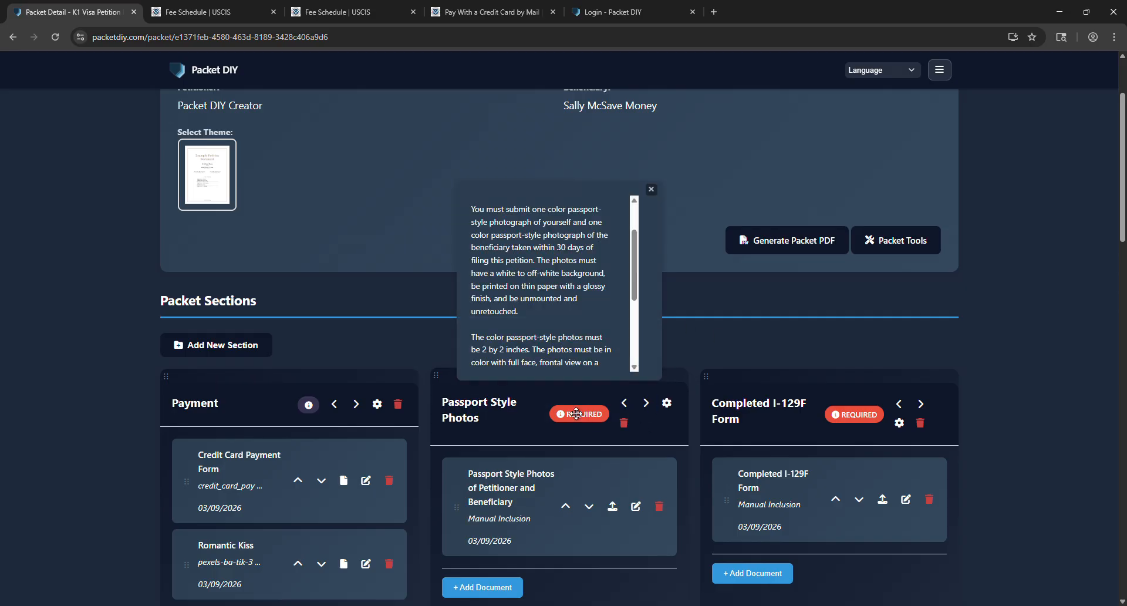
{"action": "scroll", "coordinate": [570, 319], "scroll_direction": "up", "scroll_amount": 1}
Examine the Passport Style Photos section's requirement type and editable information, and leave the form without saving.
{"action": "left_click", "coordinate": [666, 402]}
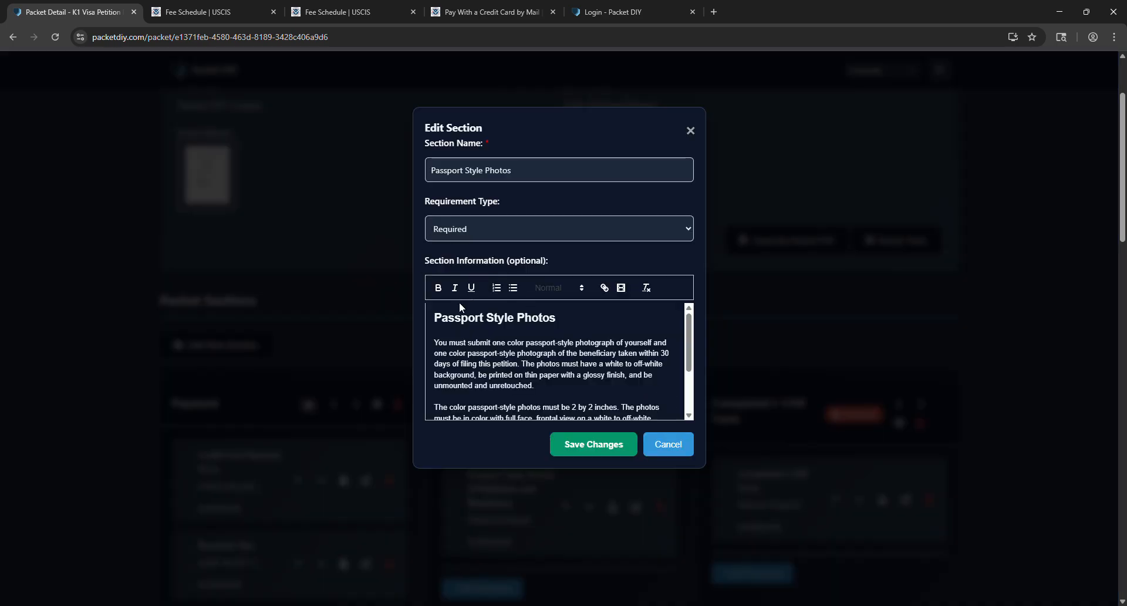
{"action": "scroll", "coordinate": [527, 322], "scroll_direction": "down", "scroll_amount": 2}
{"action": "scroll", "coordinate": [515, 328], "scroll_direction": "up", "scroll_amount": 3}
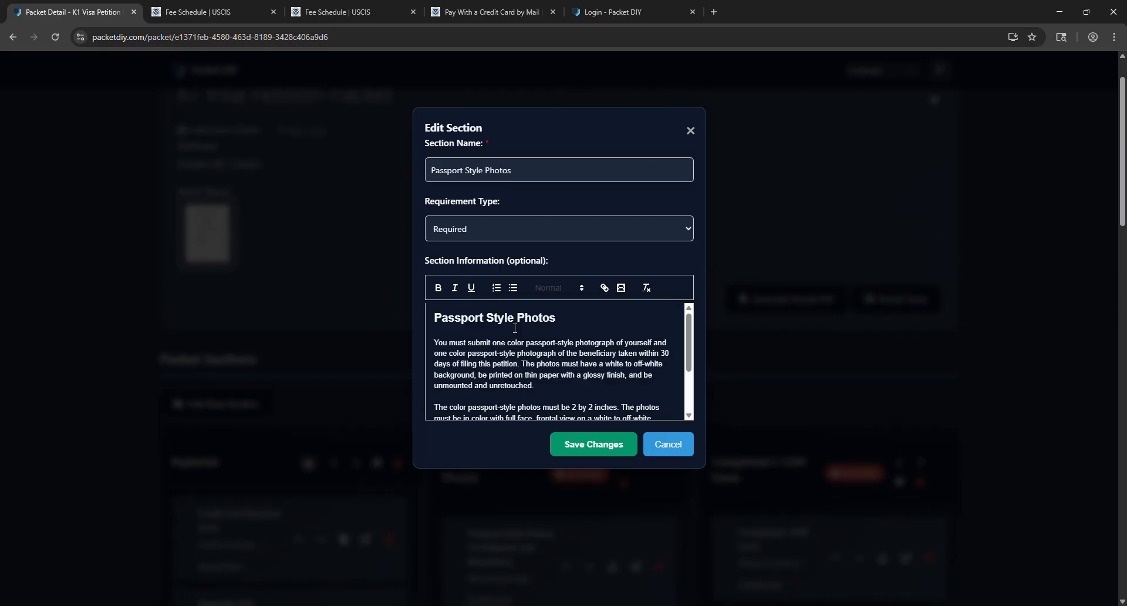
{"action": "scroll", "coordinate": [515, 328], "scroll_direction": "down", "scroll_amount": 2}
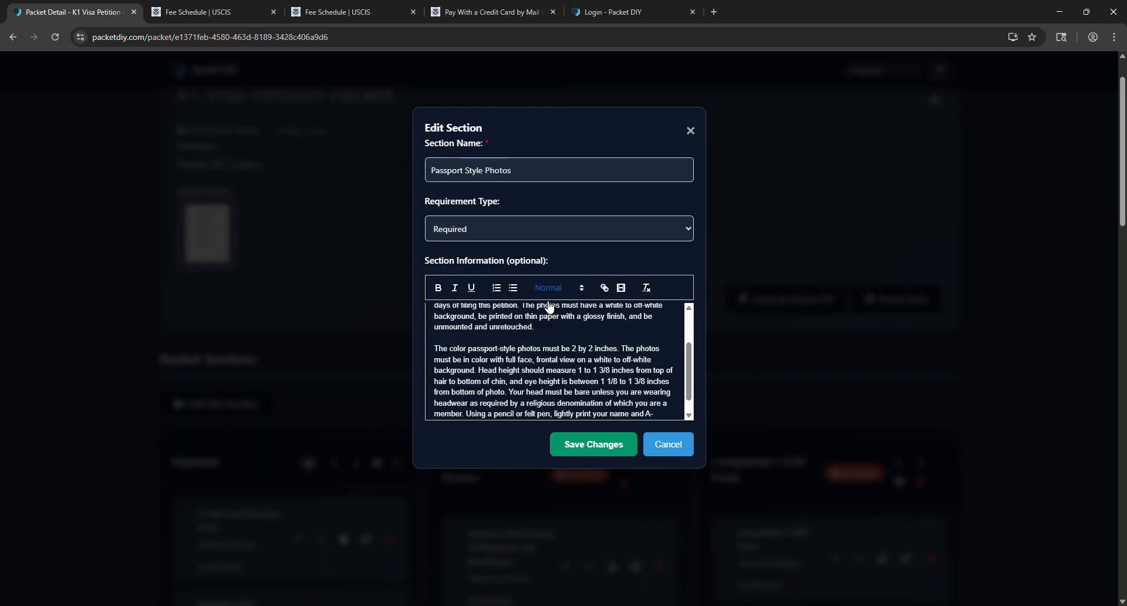
{"action": "left_click", "coordinate": [661, 442]}
View the Completed I-129F Form section's information with its form and instructions links.
{"action": "left_click", "coordinate": [851, 473]}
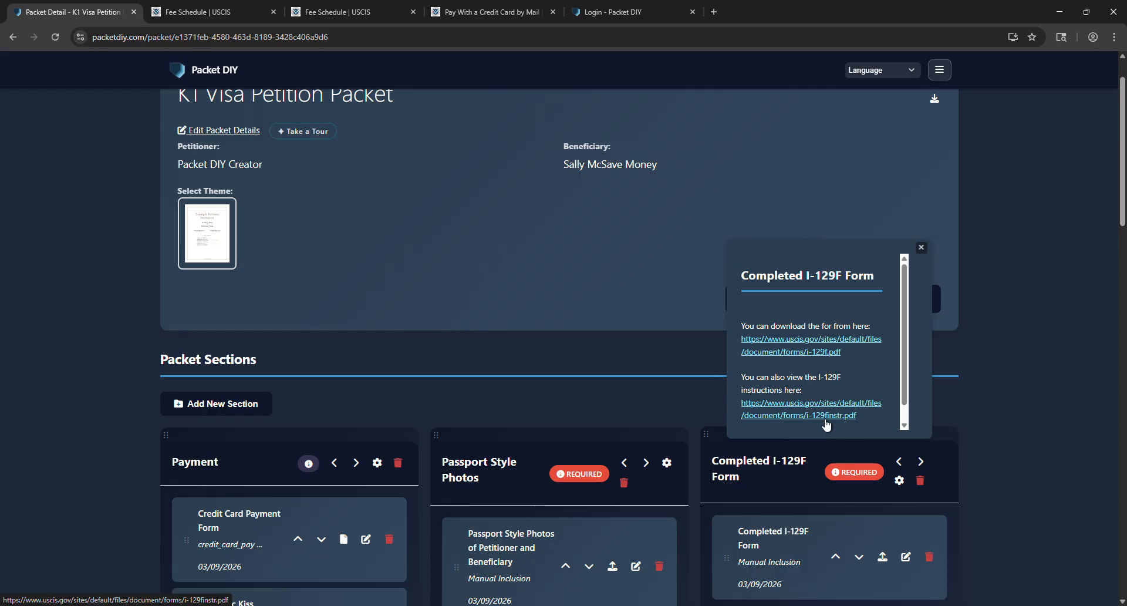
{"action": "scroll", "coordinate": [827, 425], "scroll_direction": "down", "scroll_amount": 1}
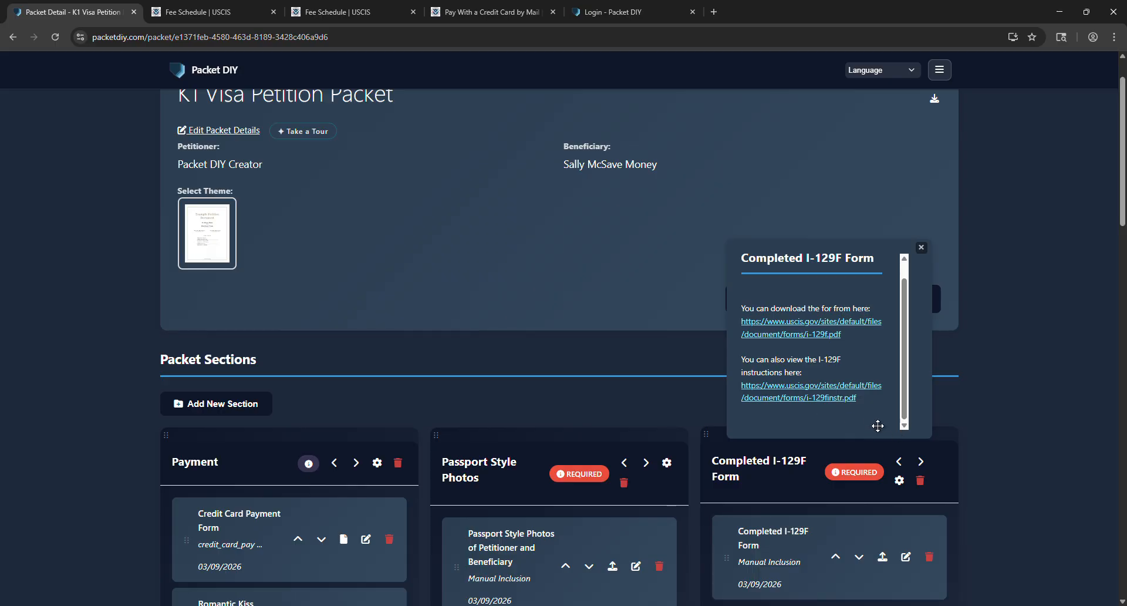
{"action": "scroll", "coordinate": [974, 454], "scroll_direction": "down", "scroll_amount": 1}
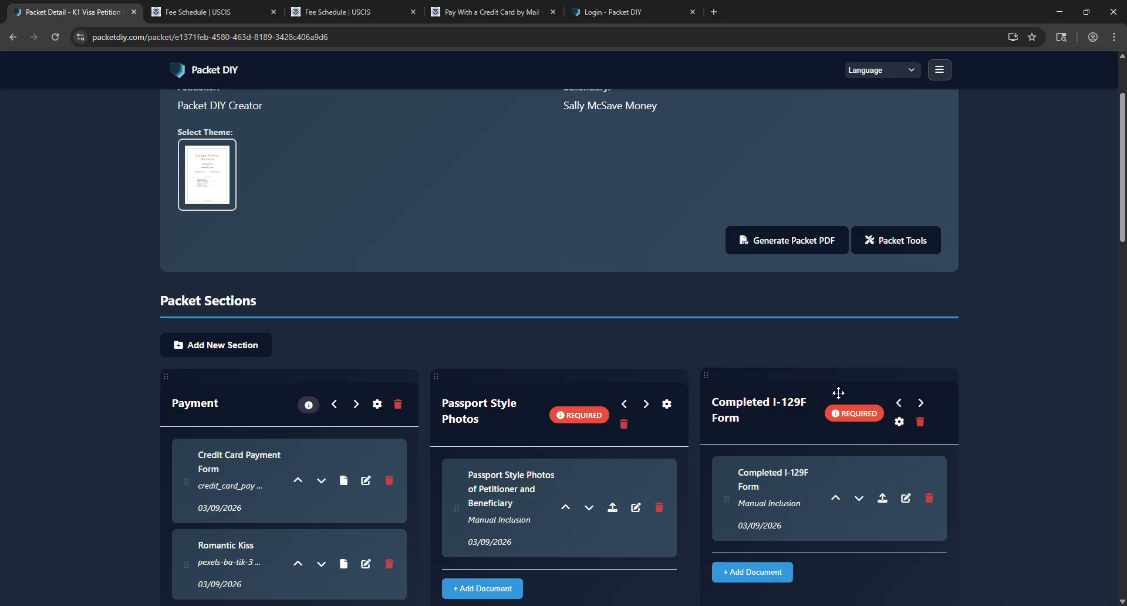
Move the Completed I-129F Form section ahead of the Payment section.
{"action": "left_click_drag", "start_coordinate": [838, 393], "coordinate": [231, 446]}
{"action": "left_click_drag", "start_coordinate": [834, 402], "coordinate": [378, 418]}
{"action": "left_click_drag", "start_coordinate": [805, 382], "coordinate": [367, 382]}
{"action": "scroll", "coordinate": [601, 298], "scroll_direction": "down", "scroll_amount": 1}
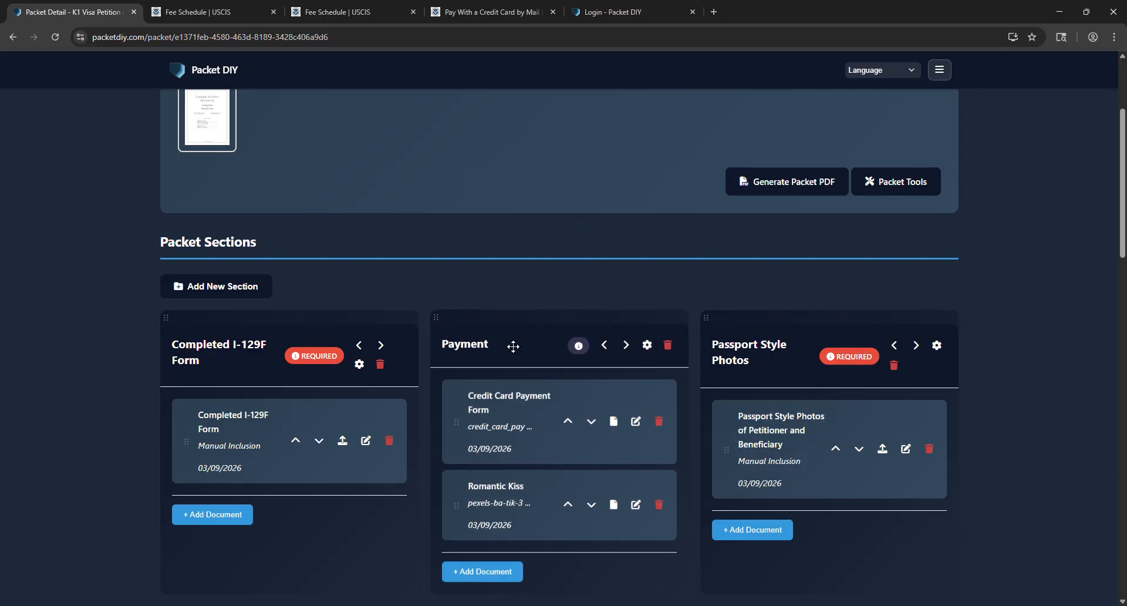
Move the Completed I-129F Form section back behind Payment and Passport Style Photos.
{"action": "scroll", "coordinate": [500, 358], "scroll_direction": "up", "scroll_amount": 1}
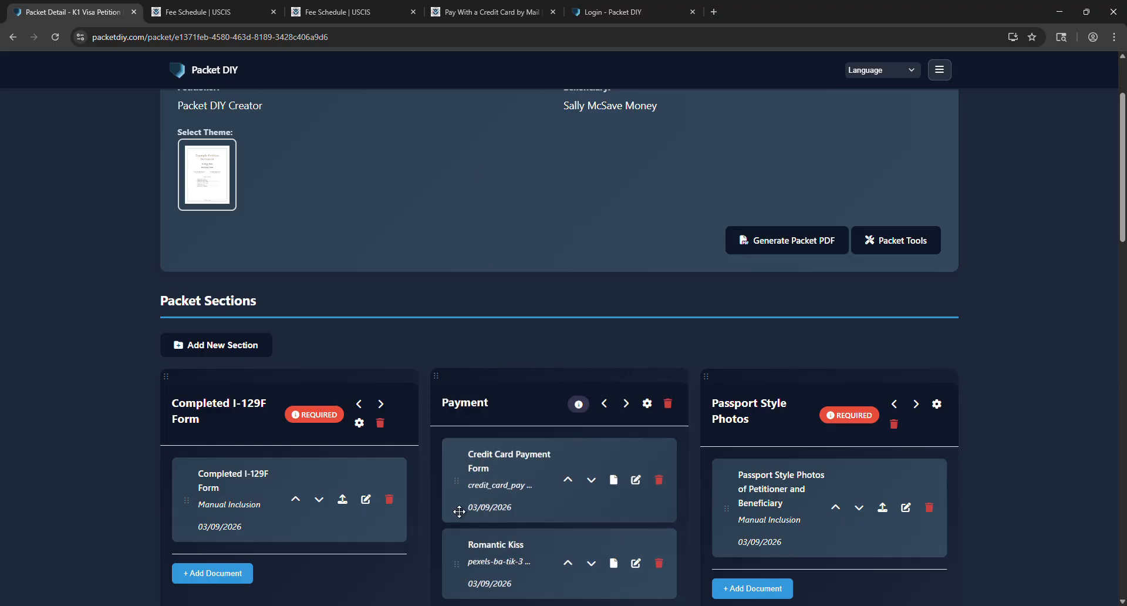
{"action": "left_click", "coordinate": [381, 403]}
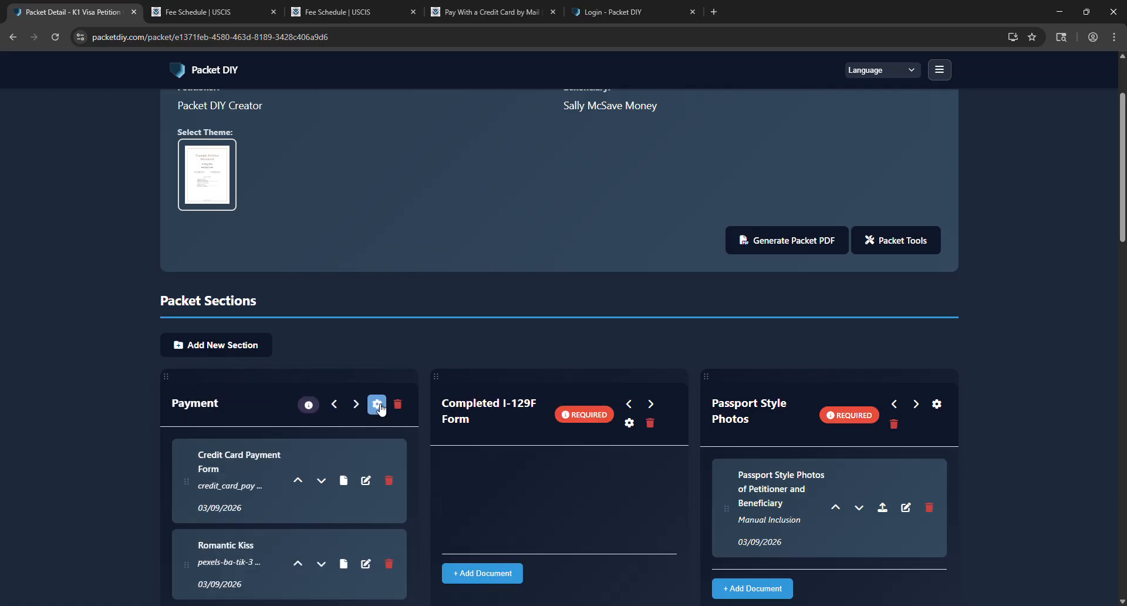
{"action": "left_click", "coordinate": [651, 403]}
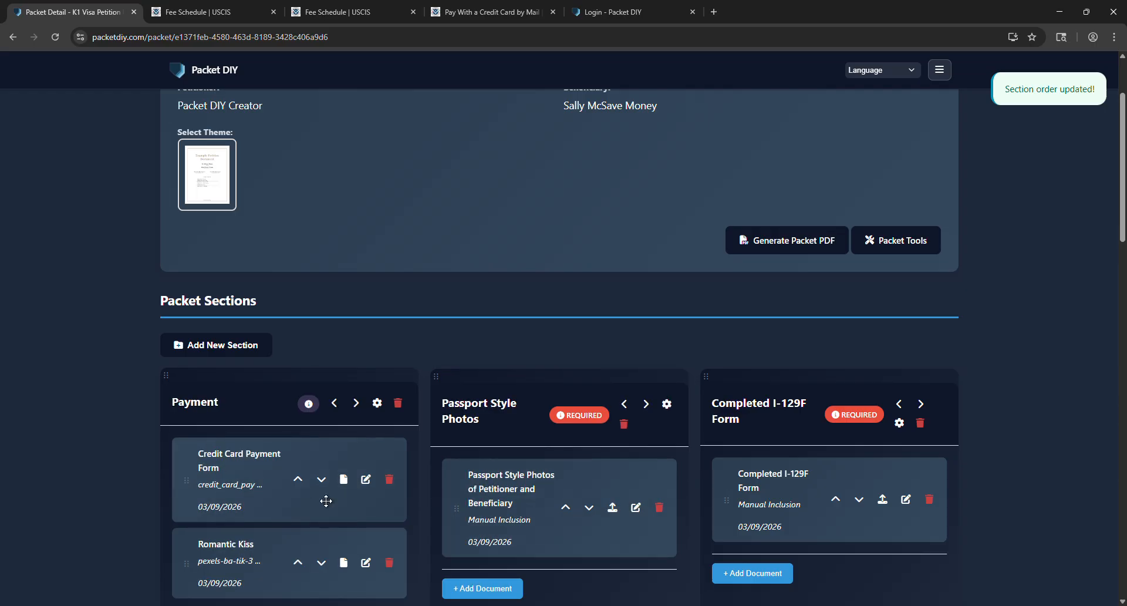
Move the Credit Card Payment Form below the Romantic Kiss document in the Payment section.
{"action": "left_click", "coordinate": [321, 480]}
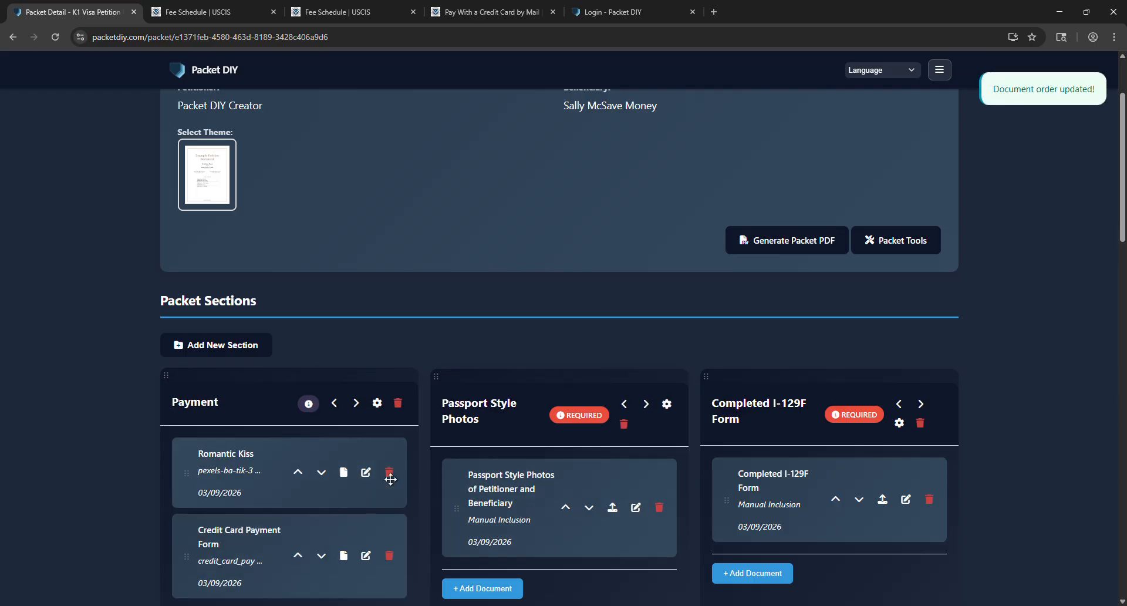
{"action": "scroll", "coordinate": [475, 434], "scroll_direction": "down", "scroll_amount": 1}
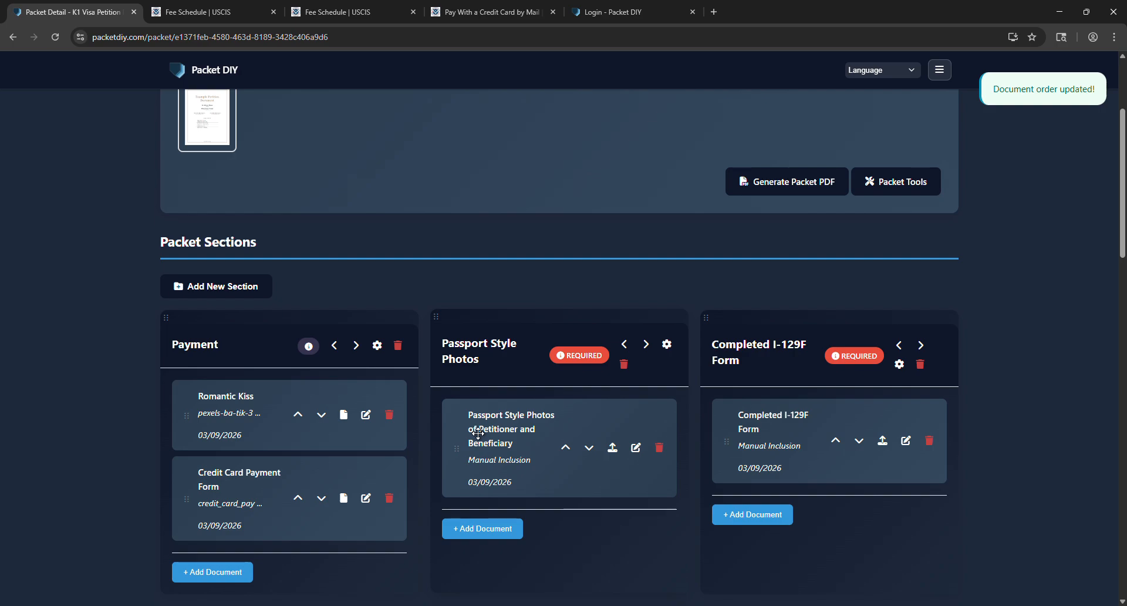
{"action": "scroll", "coordinate": [477, 433], "scroll_direction": "down", "scroll_amount": 5}
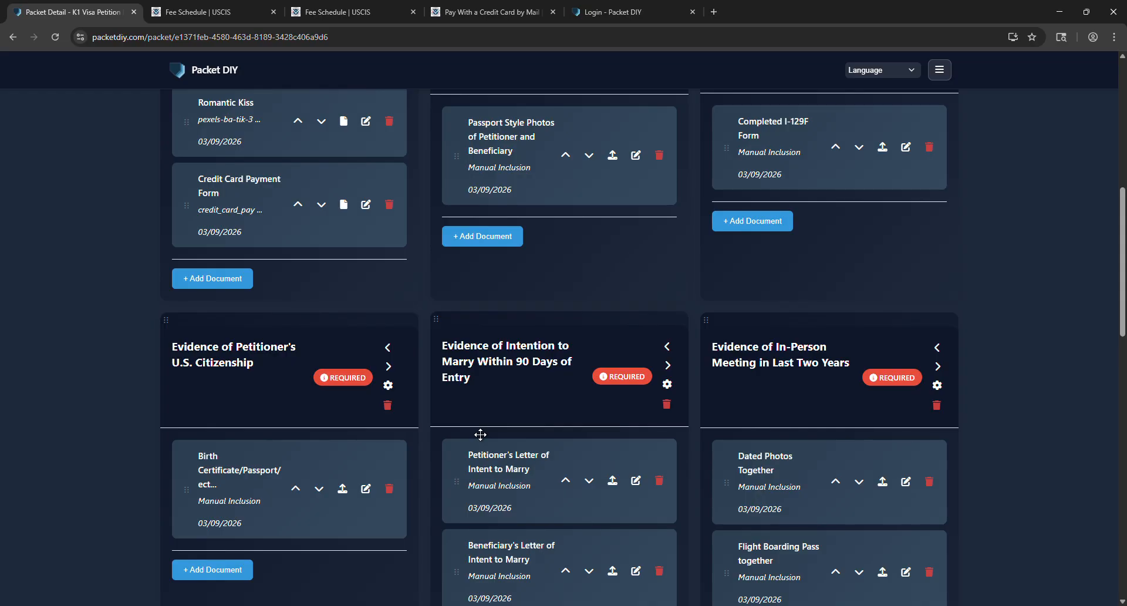
Open the Mobile Translations tool from the packet tools and enlarge the Elegant theme preview.
{"action": "scroll", "coordinate": [480, 435], "scroll_direction": "up", "scroll_amount": 7}
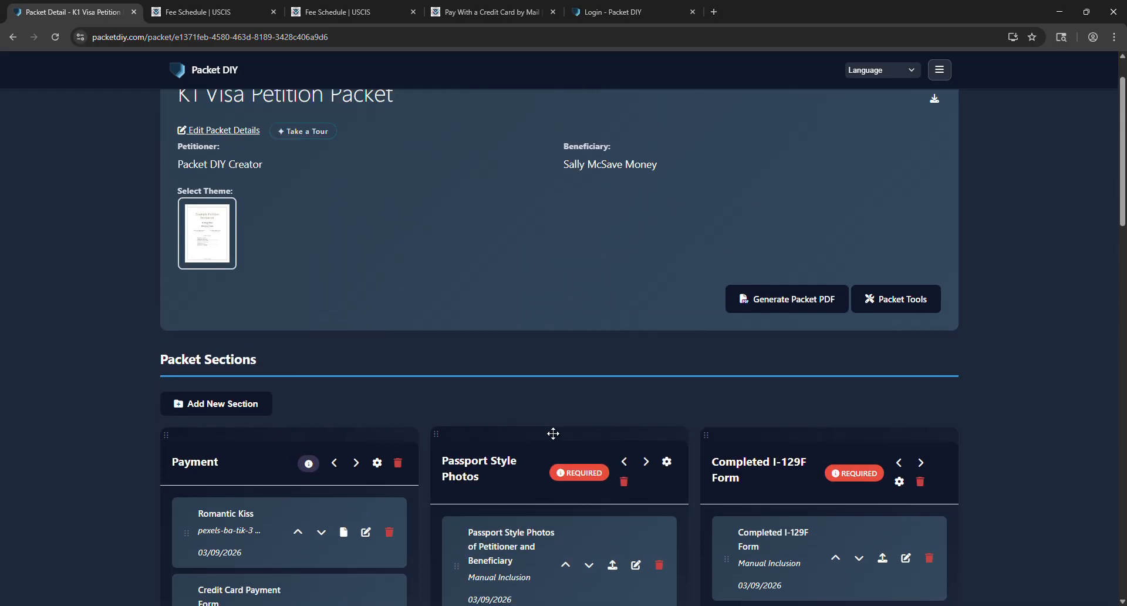
{"action": "left_click", "coordinate": [906, 304]}
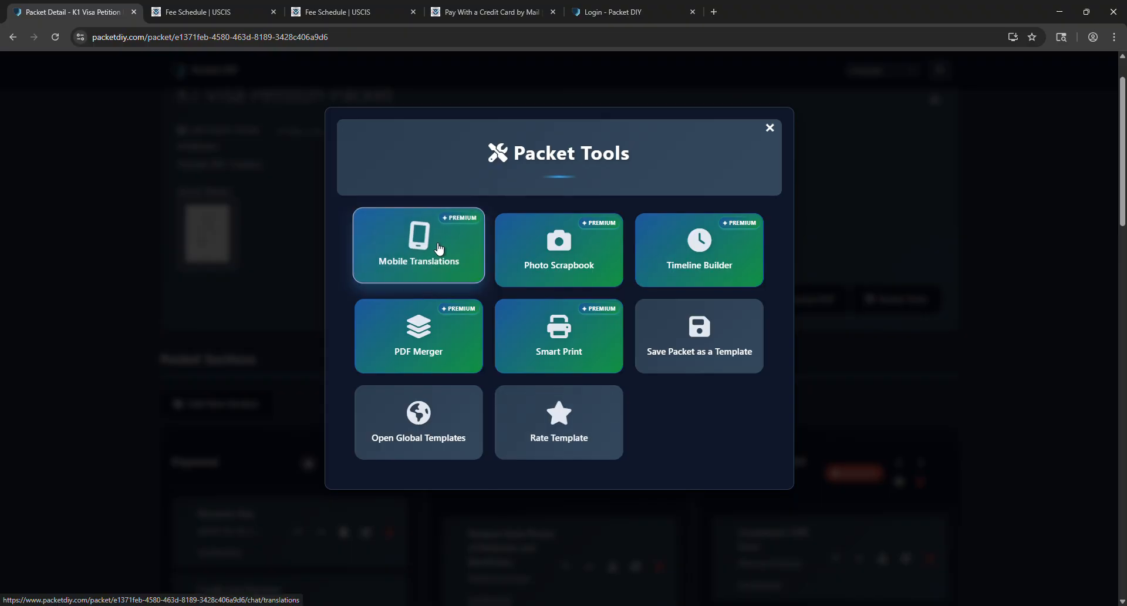
{"action": "left_click", "coordinate": [440, 247]}
{"action": "scroll", "coordinate": [427, 384], "scroll_direction": "down", "scroll_amount": 1}
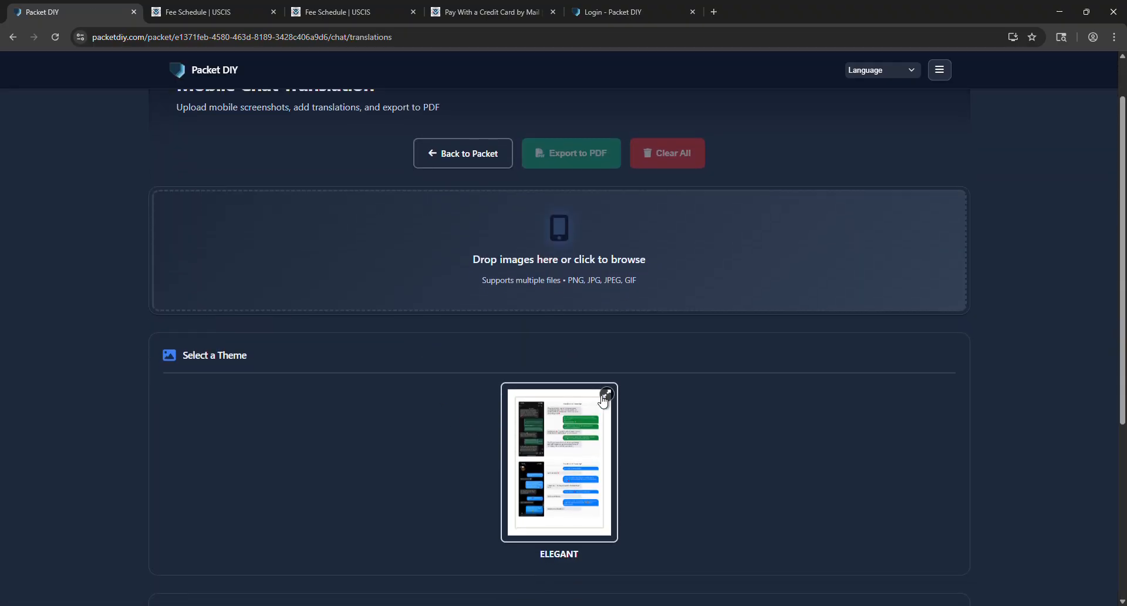
{"action": "left_click", "coordinate": [607, 398]}
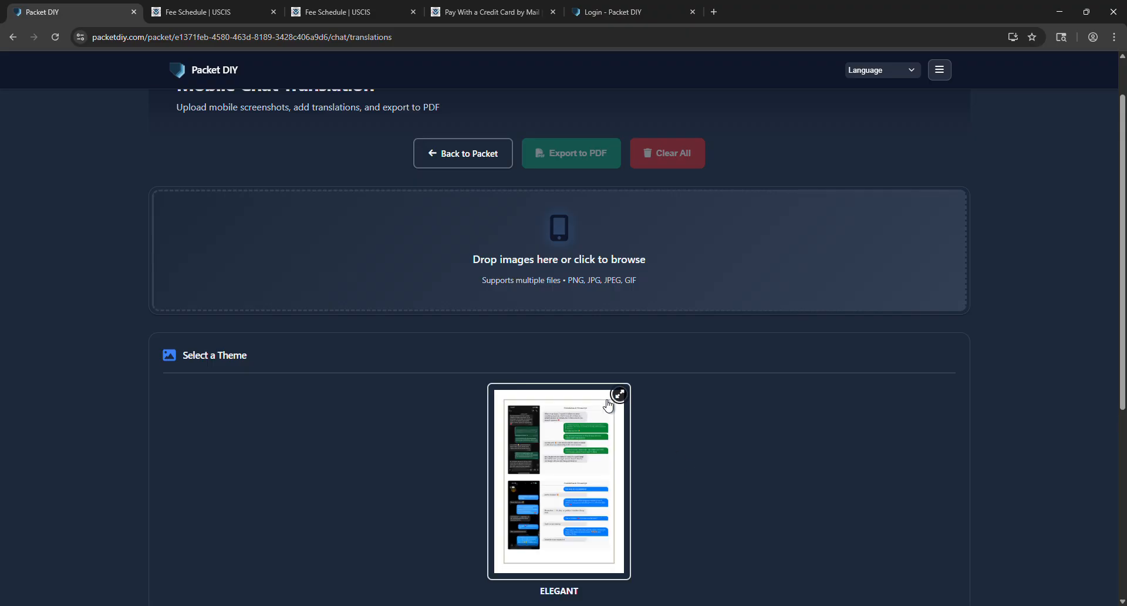
Examine the sample chat screenshots and translated transcripts in the Elegant theme preview, collapse it, and return to the packet.
{"action": "scroll", "coordinate": [565, 451], "scroll_direction": "down", "scroll_amount": 2}
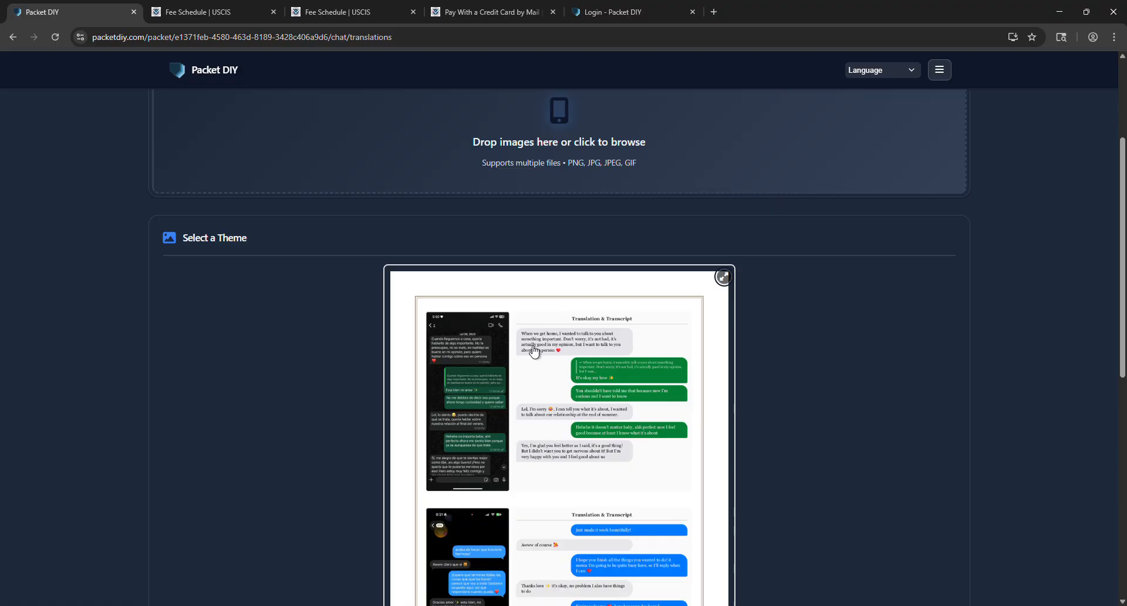
{"action": "scroll", "coordinate": [594, 358], "scroll_direction": "down", "scroll_amount": 1}
{"action": "scroll", "coordinate": [573, 422], "scroll_direction": "down", "scroll_amount": 1}
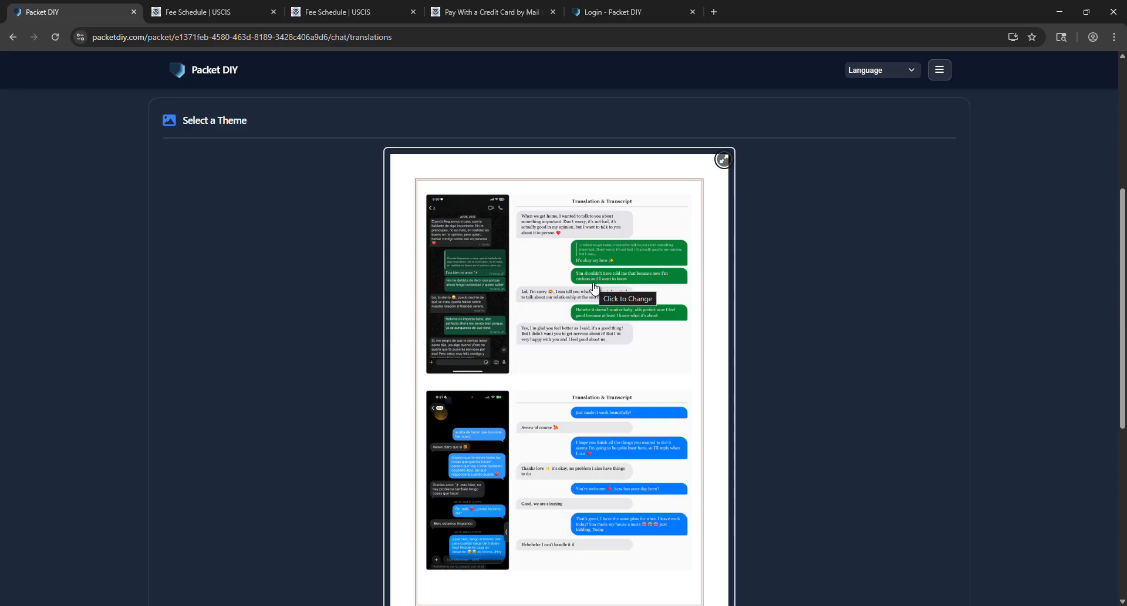
{"action": "scroll", "coordinate": [595, 287], "scroll_direction": "down", "scroll_amount": 1}
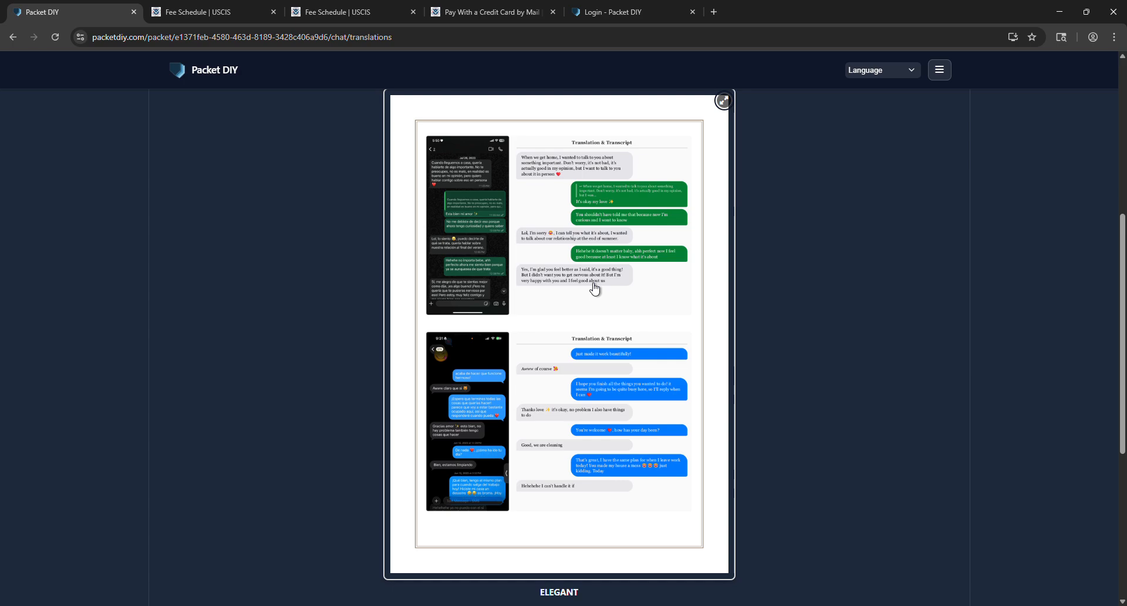
{"action": "scroll", "coordinate": [594, 288], "scroll_direction": "up", "scroll_amount": 2}
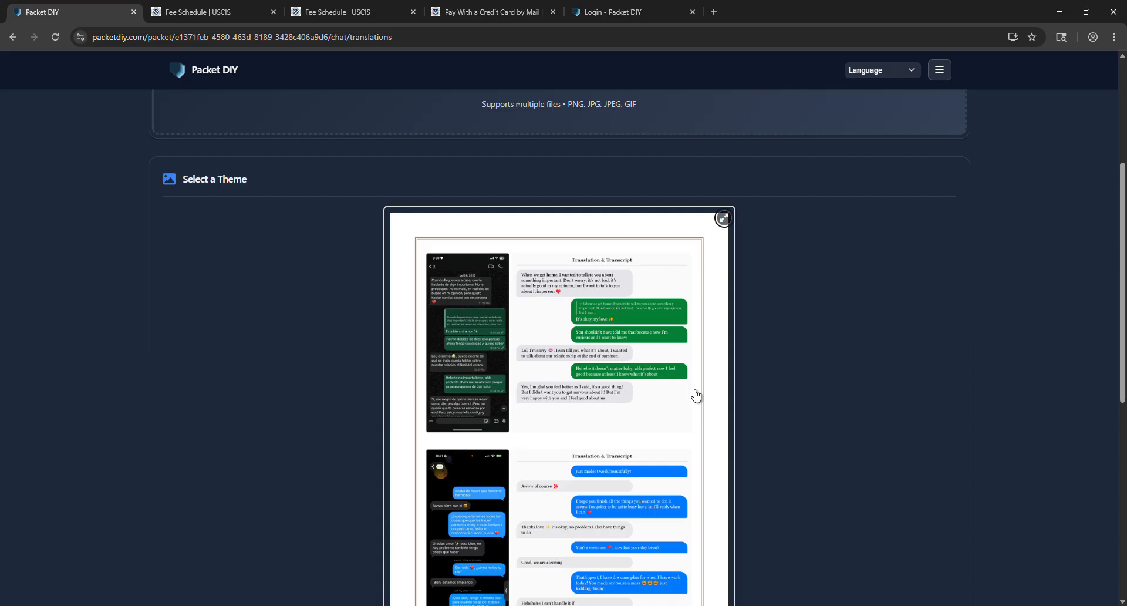
{"action": "scroll", "coordinate": [481, 375], "scroll_direction": "down", "scroll_amount": 1}
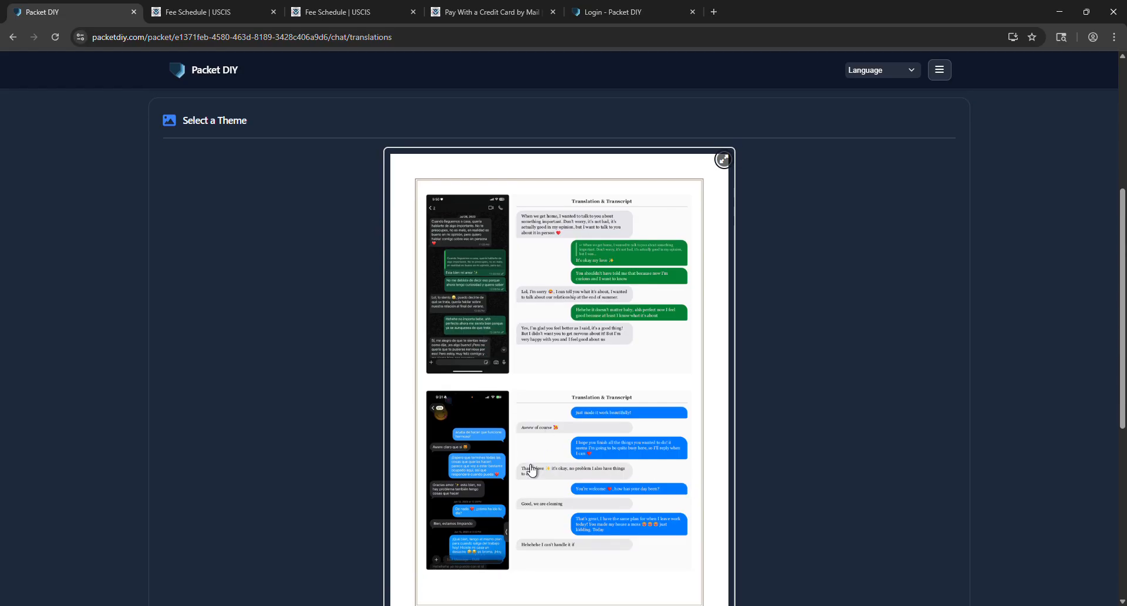
{"action": "left_click", "coordinate": [724, 159]}
{"action": "scroll", "coordinate": [594, 151], "scroll_direction": "up", "scroll_amount": 1}
{"action": "left_click", "coordinate": [541, 155]}
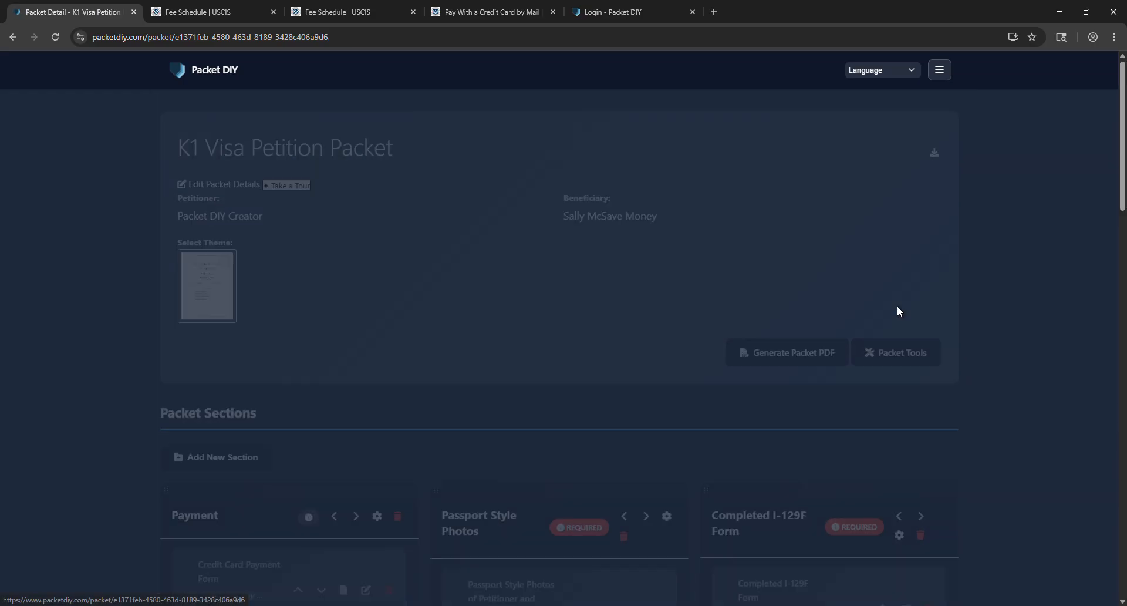
Open the Photo Scrapbook tool and examine its enlarged theme preview with the captioned sample photos.
{"action": "left_click", "coordinate": [894, 355]}
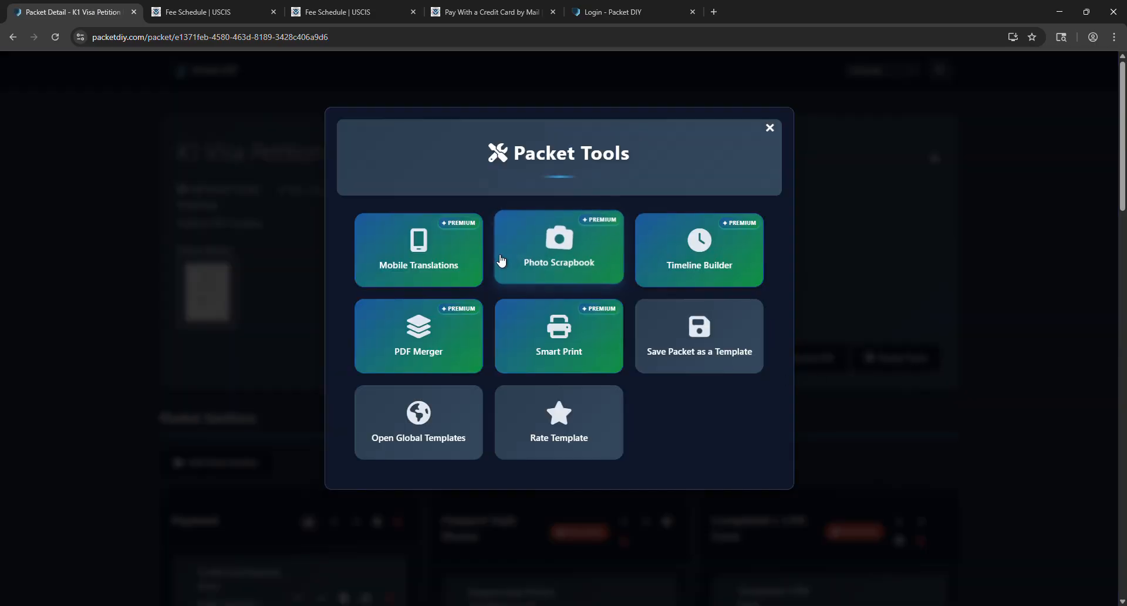
{"action": "left_click", "coordinate": [595, 260]}
{"action": "scroll", "coordinate": [631, 372], "scroll_direction": "down", "scroll_amount": 2}
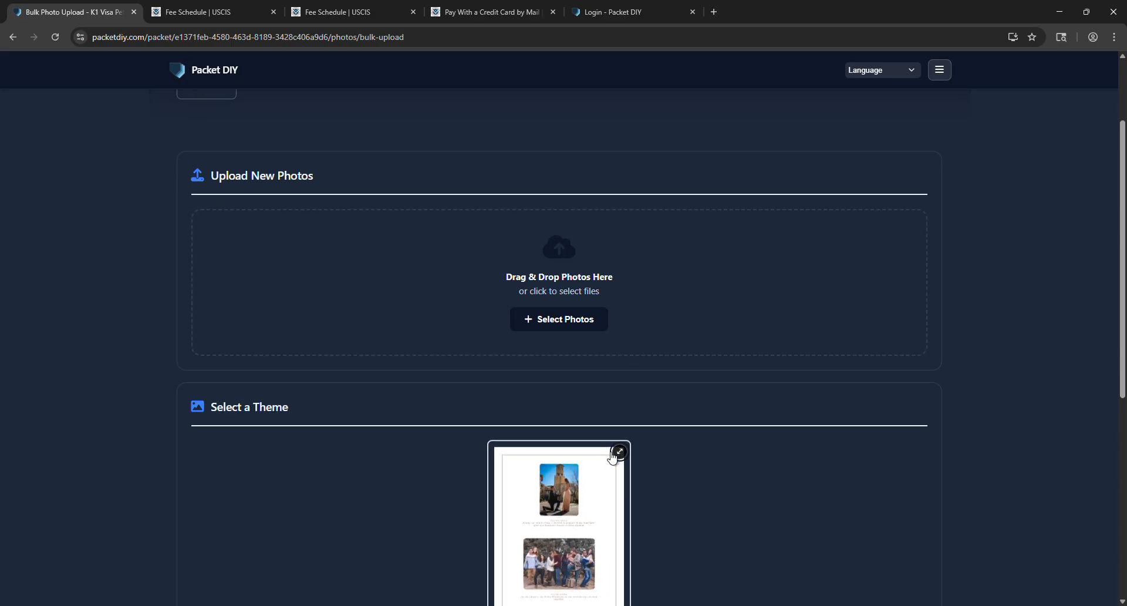
{"action": "left_click", "coordinate": [616, 453]}
{"action": "scroll", "coordinate": [598, 412], "scroll_direction": "down", "scroll_amount": 3}
{"action": "scroll", "coordinate": [515, 272], "scroll_direction": "down", "scroll_amount": 2}
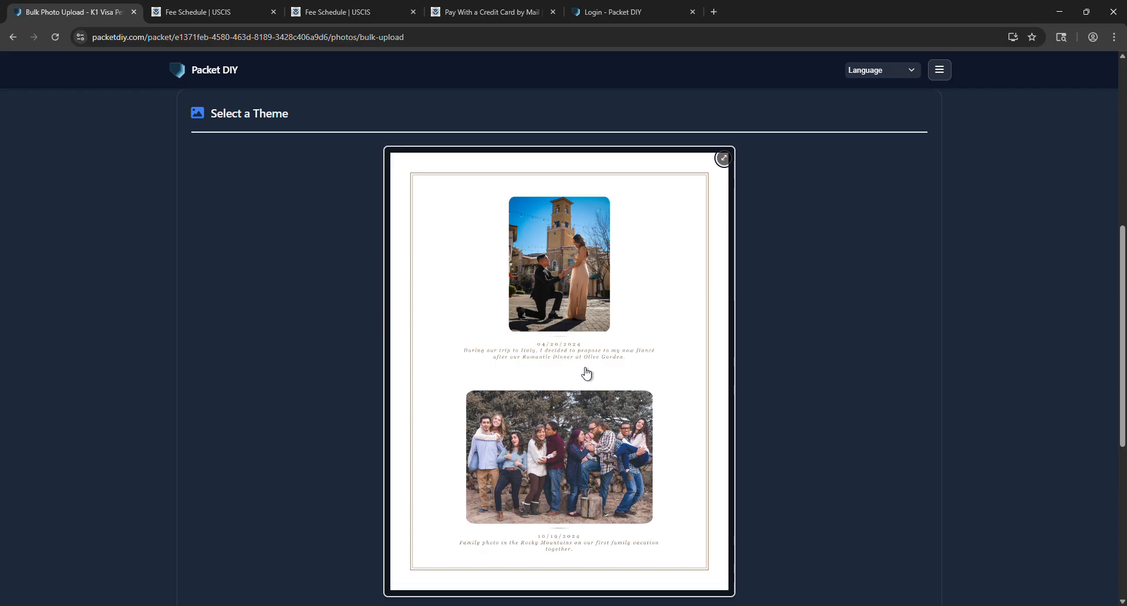
View the available photo scrapbook themes without choosing one and return to the packet tools.
{"action": "left_click", "coordinate": [688, 227]}
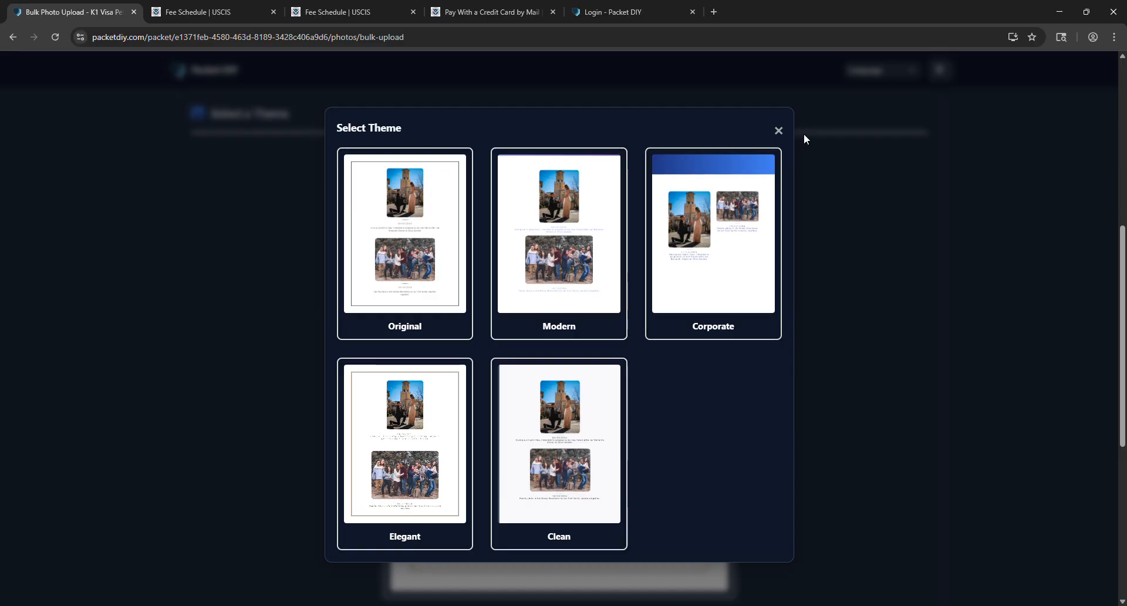
{"action": "left_click", "coordinate": [778, 131]}
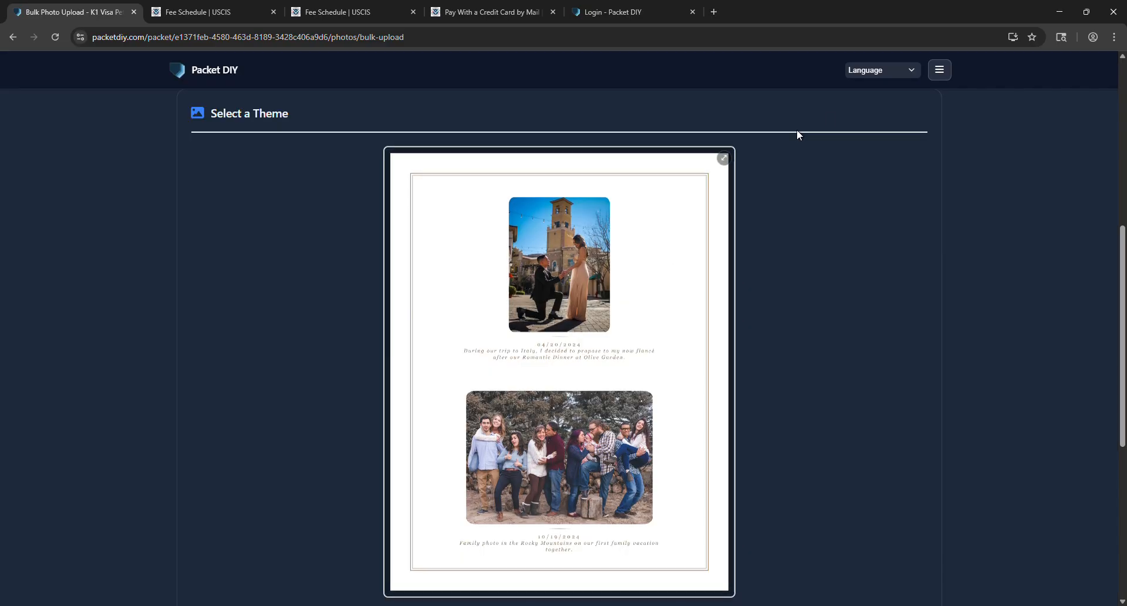
{"action": "left_click", "coordinate": [13, 37]}
Open the Timeline Builder, examine its enlarged sample timeline theme, collapse the preview, and return to the packet.
{"action": "left_click", "coordinate": [709, 259]}
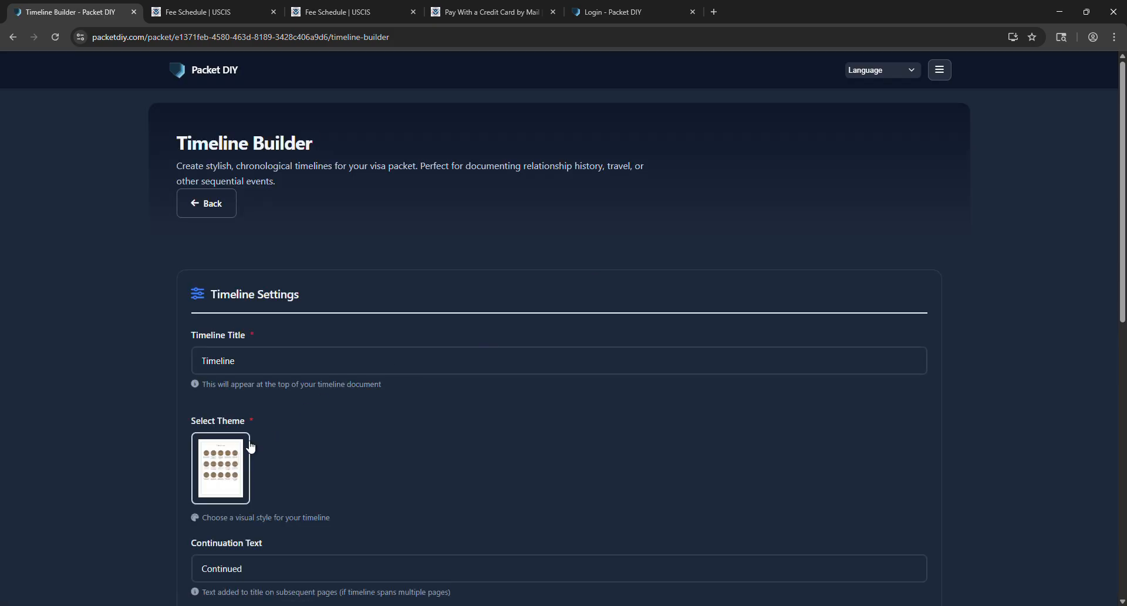
{"action": "left_click", "coordinate": [245, 441]}
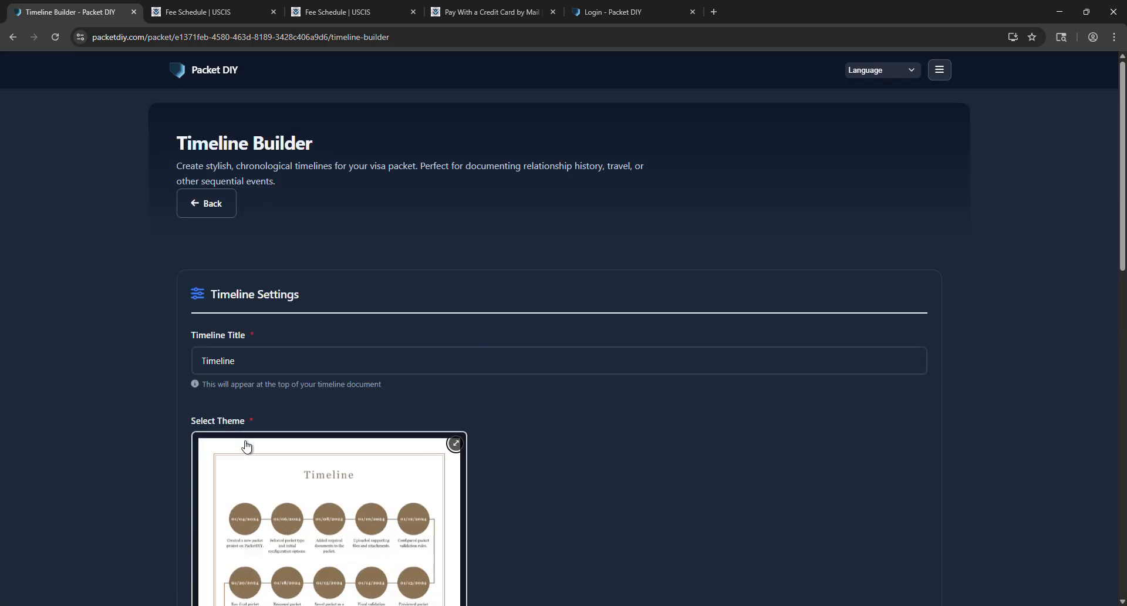
{"action": "scroll", "coordinate": [234, 434], "scroll_direction": "down", "scroll_amount": 2}
{"action": "scroll", "coordinate": [393, 446], "scroll_direction": "down", "scroll_amount": 2}
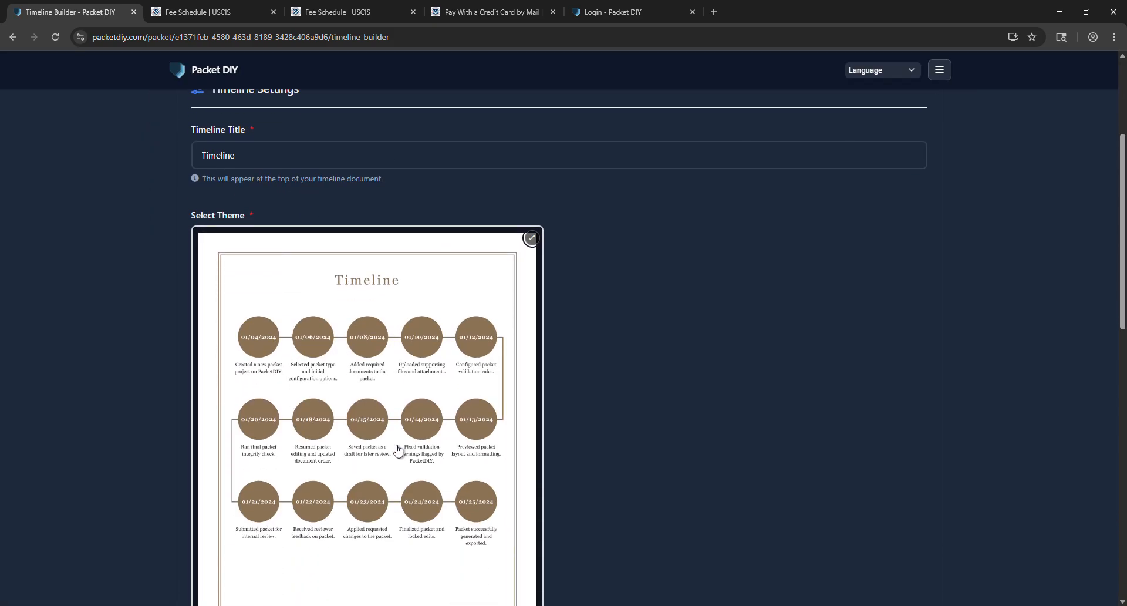
{"action": "scroll", "coordinate": [481, 404], "scroll_direction": "down", "scroll_amount": 1}
{"action": "scroll", "coordinate": [482, 402], "scroll_direction": "up", "scroll_amount": 2}
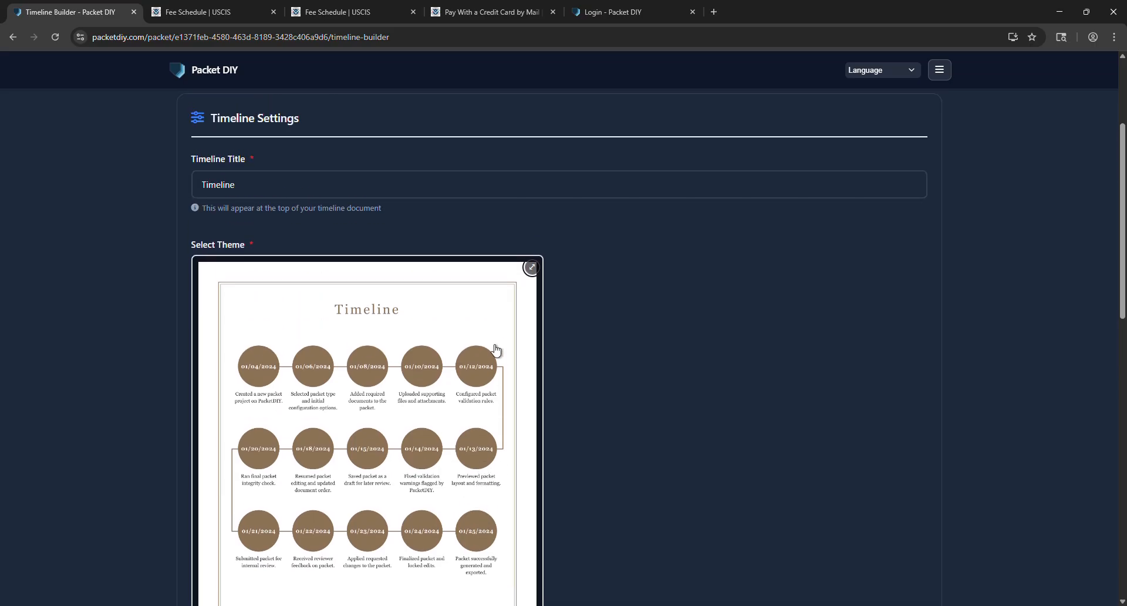
{"action": "left_click", "coordinate": [530, 268]}
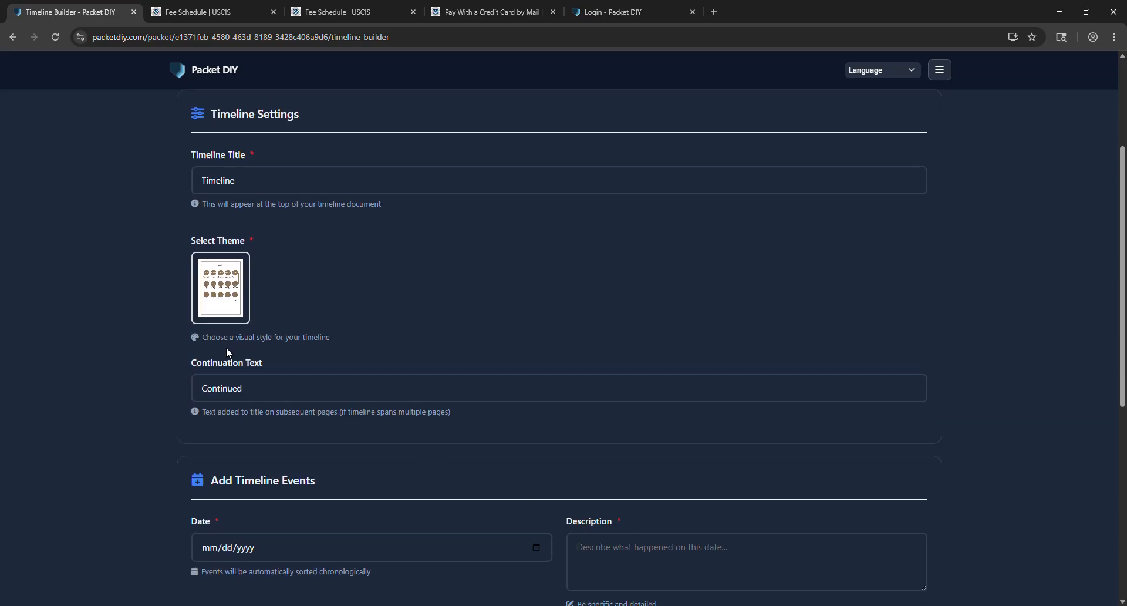
{"action": "scroll", "coordinate": [245, 191], "scroll_direction": "up", "scroll_amount": 2}
{"action": "left_click", "coordinate": [214, 145]}
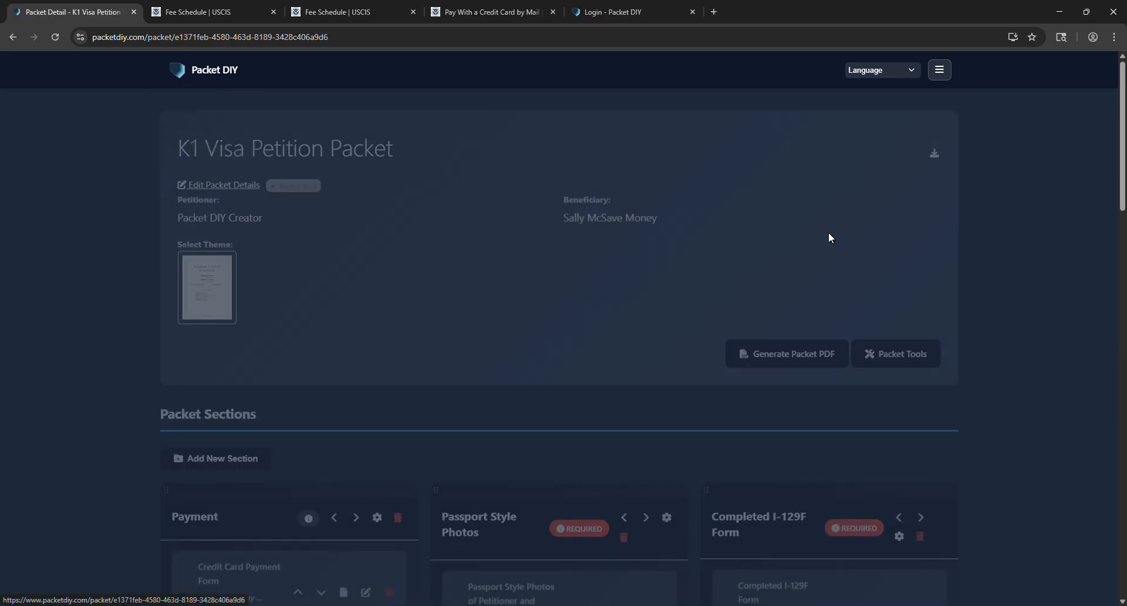
Open the PDF Merger tool and add credit_card_payment_form and i-129f from the Forms folder to the merge list.
{"action": "left_click", "coordinate": [883, 356]}
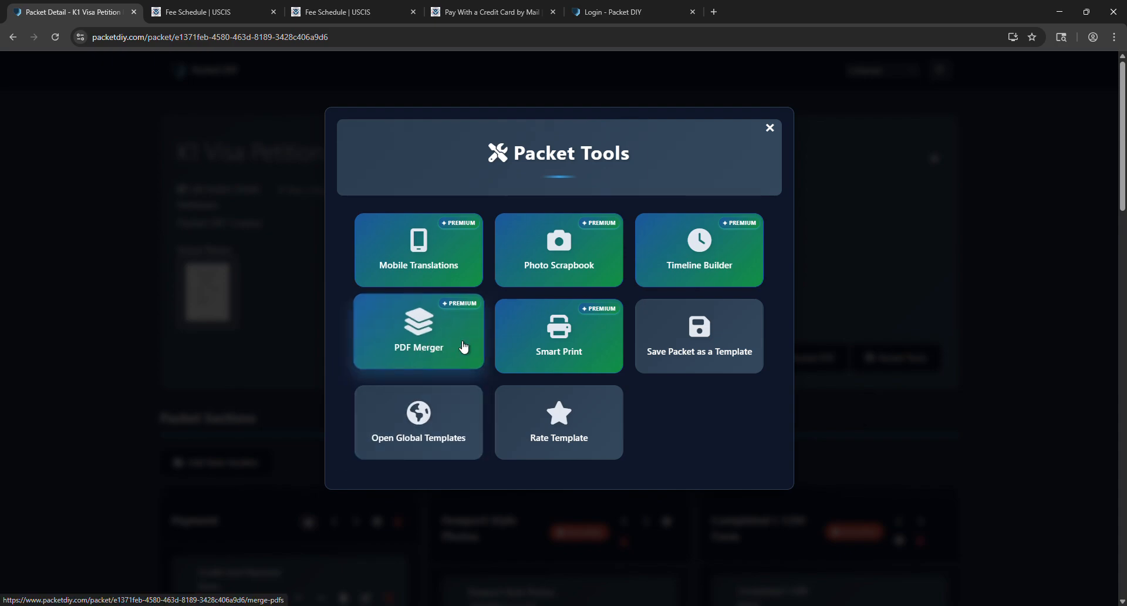
{"action": "left_click", "coordinate": [440, 358]}
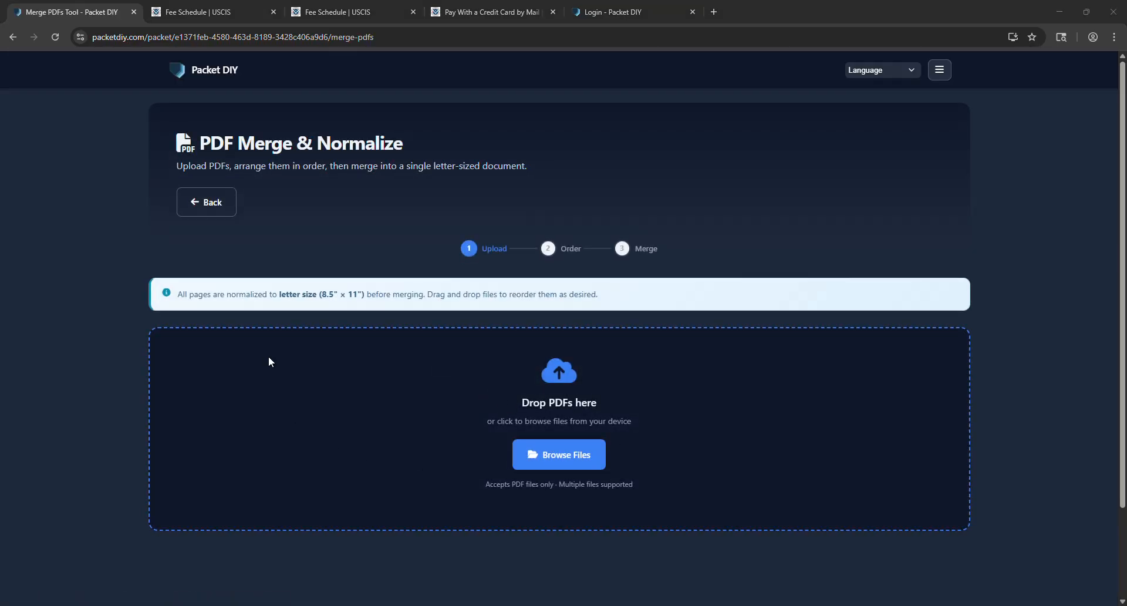
{"action": "left_click", "coordinate": [269, 362]}
{"action": "left_click", "coordinate": [143, 34]}
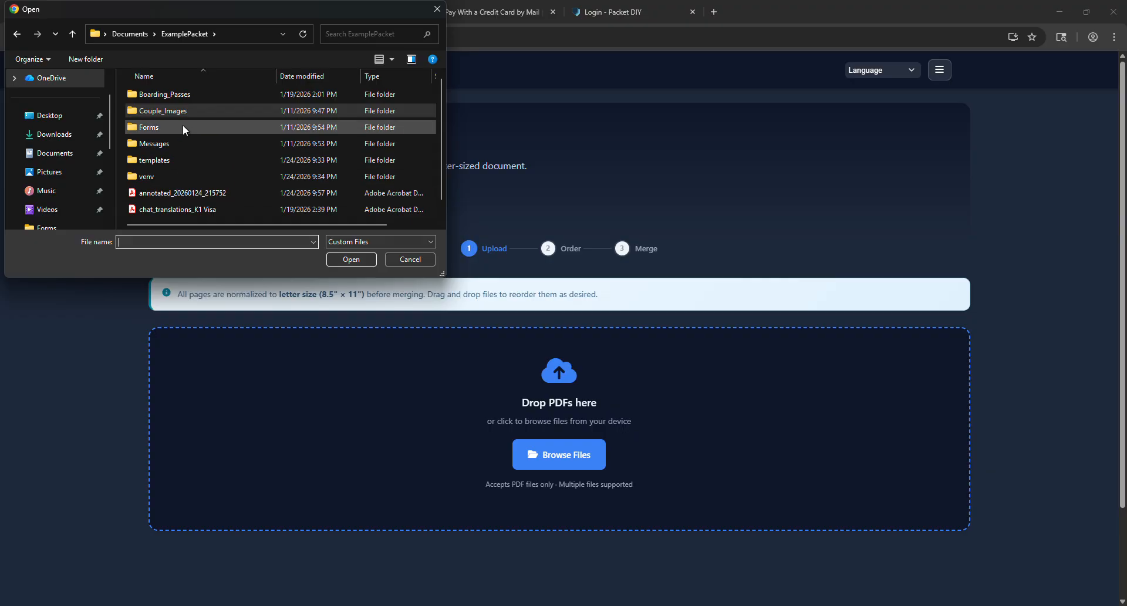
{"action": "double_click", "coordinate": [183, 122]}
{"action": "left_click", "coordinate": [192, 109]}
{"action": "key", "text": "ctrl+a"}
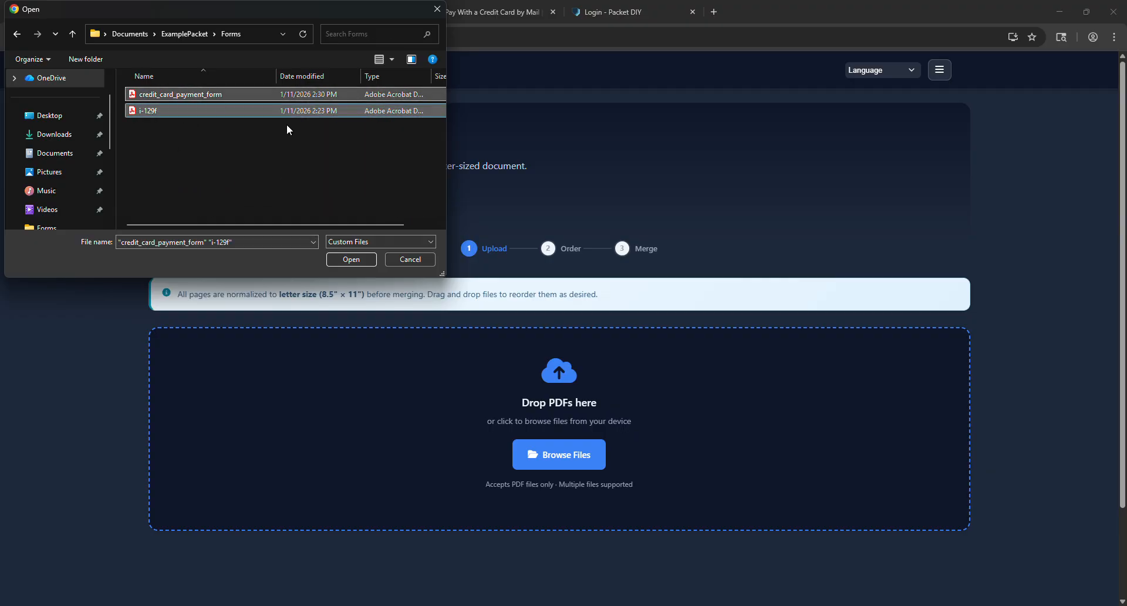
{"action": "left_click", "coordinate": [351, 260]}
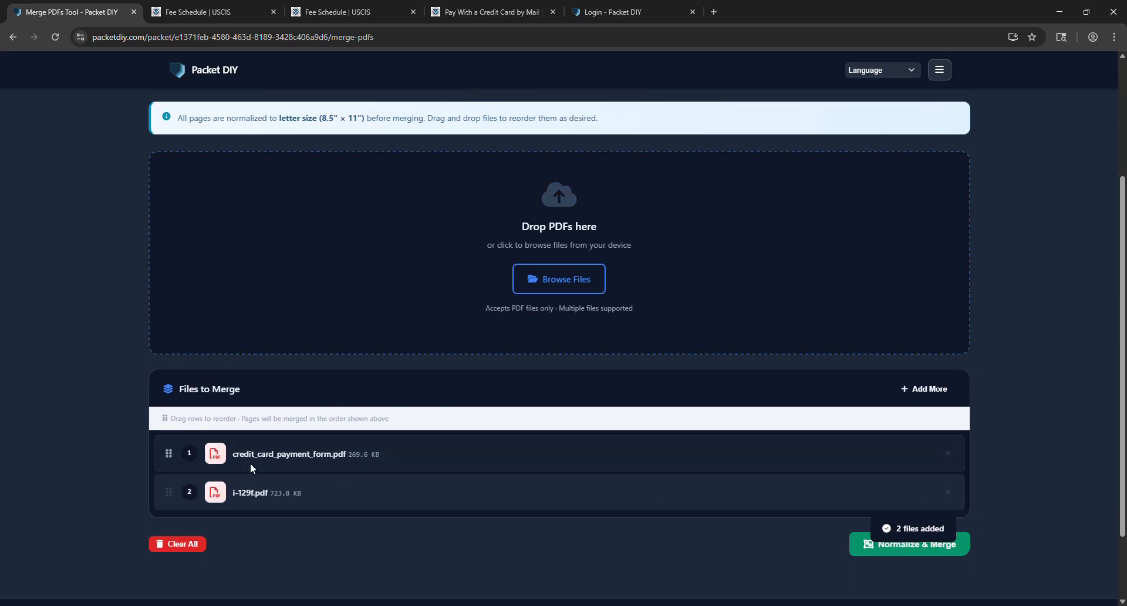
Try to reorder the PDFs in the merge list and return to the packet tools without merging.
{"action": "mouse_move", "coordinate": [197, 493]}
{"action": "left_mouse_down"}
{"action": "mouse_move", "coordinate": [185, 450]}
{"action": "mouse_move", "coordinate": [178, 492]}
{"action": "left_mouse_up"}
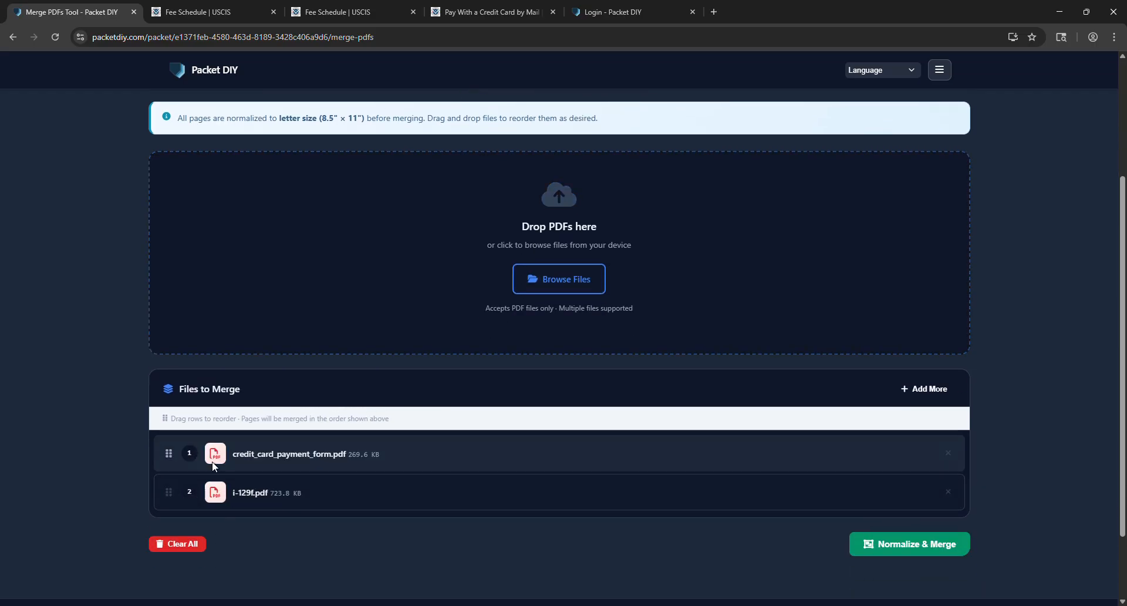
{"action": "scroll", "coordinate": [560, 474], "scroll_direction": "up", "scroll_amount": 1}
{"action": "scroll", "coordinate": [511, 483], "scroll_direction": "down", "scroll_amount": 1}
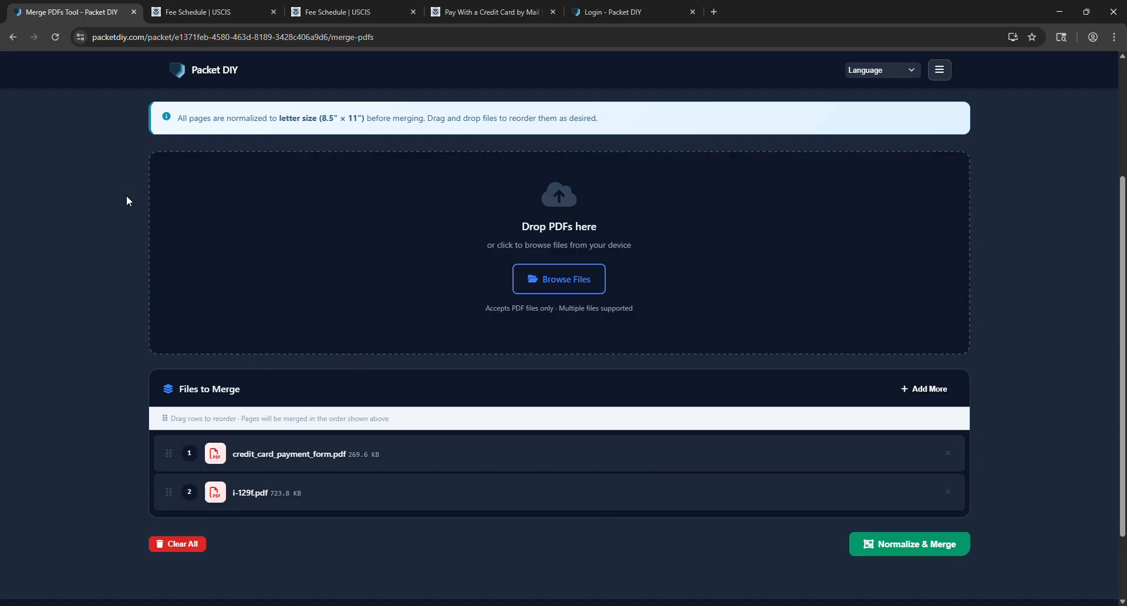
{"action": "left_click", "coordinate": [13, 37]}
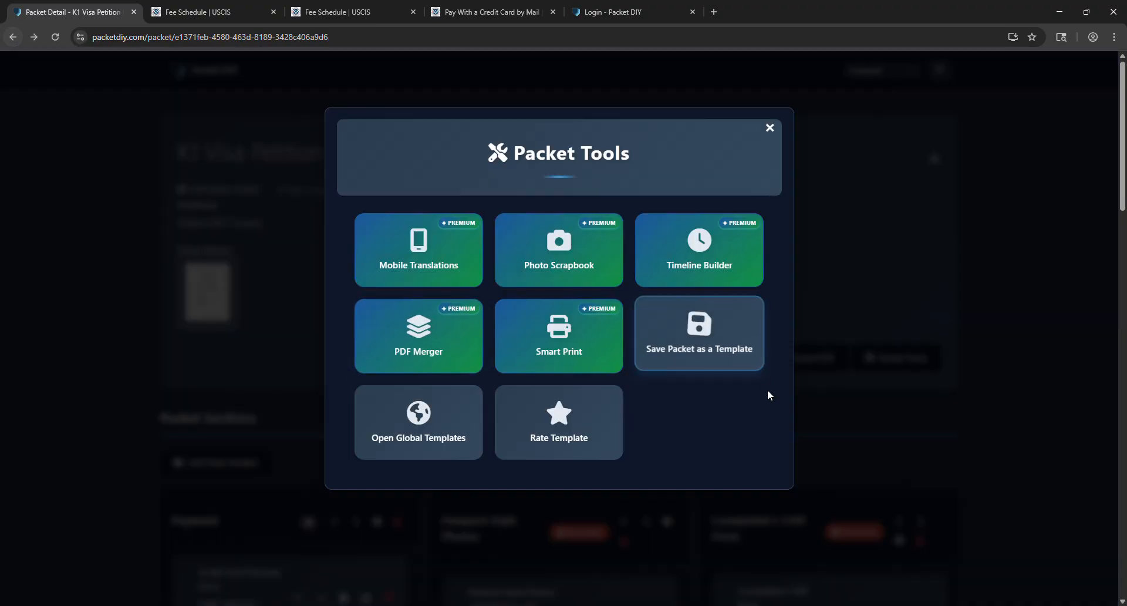
View the Smart Print tool's PDF upload and color-splitting page, and return to the packet.
{"action": "left_click", "coordinate": [558, 349]}
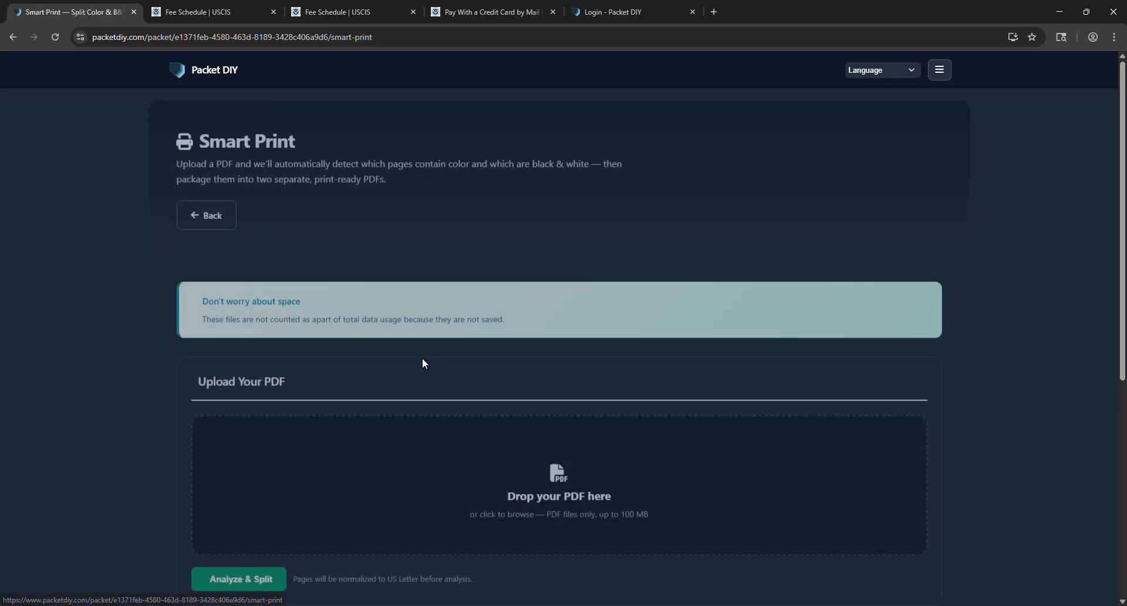
{"action": "scroll", "coordinate": [347, 357], "scroll_direction": "down", "scroll_amount": 1}
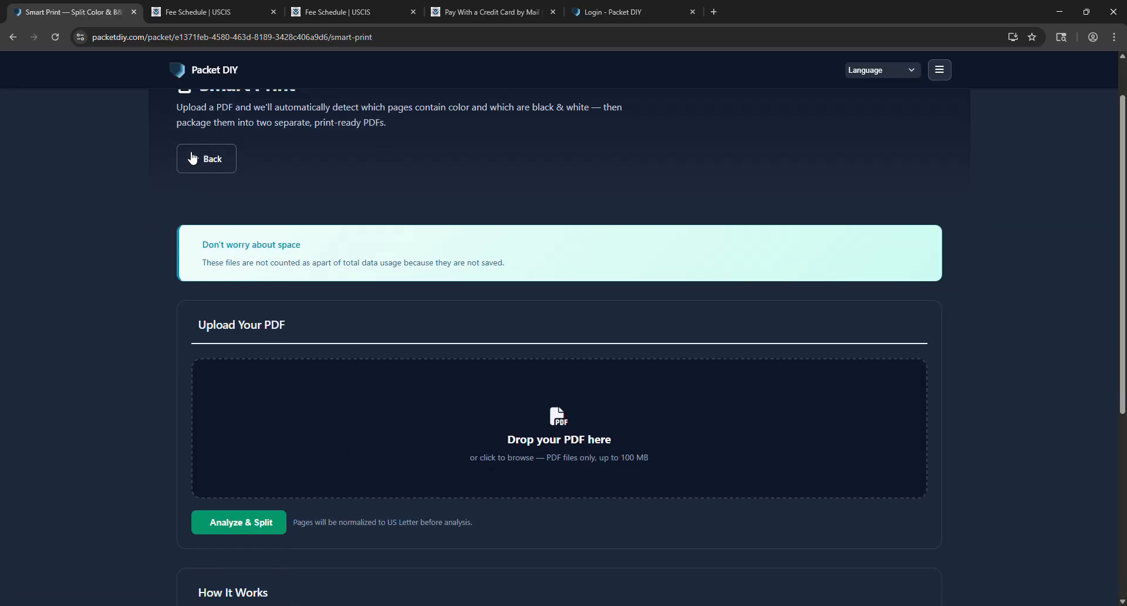
{"action": "left_click", "coordinate": [193, 157]}
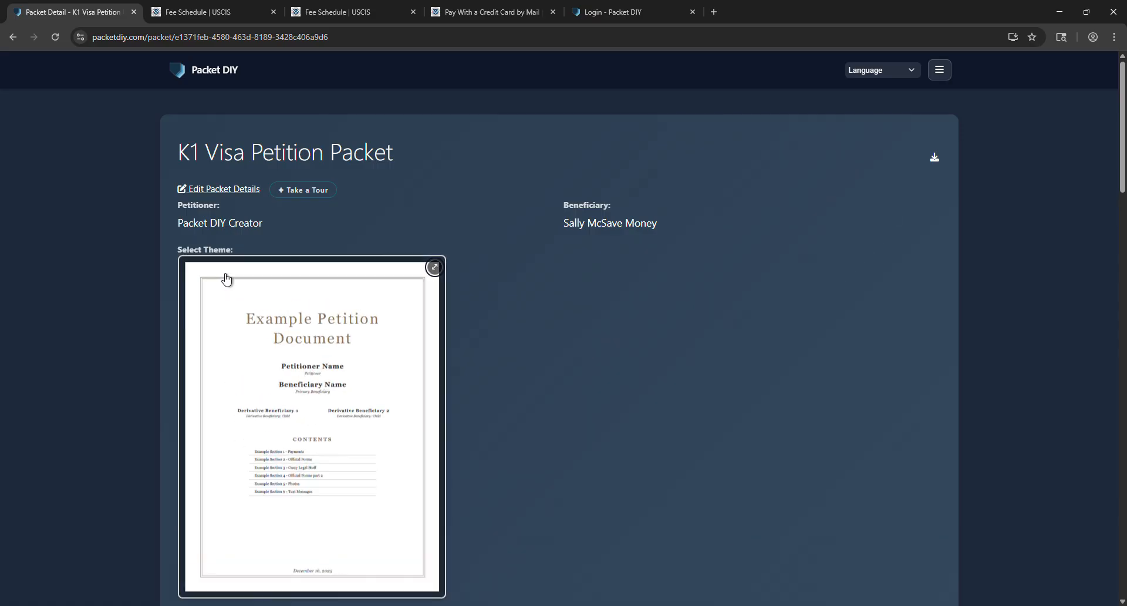
Change the packet's theme to the plain bordered cover with a boxed contents table and reopen the packet tools.
{"action": "left_click", "coordinate": [403, 302]}
{"action": "left_click", "coordinate": [383, 249]}
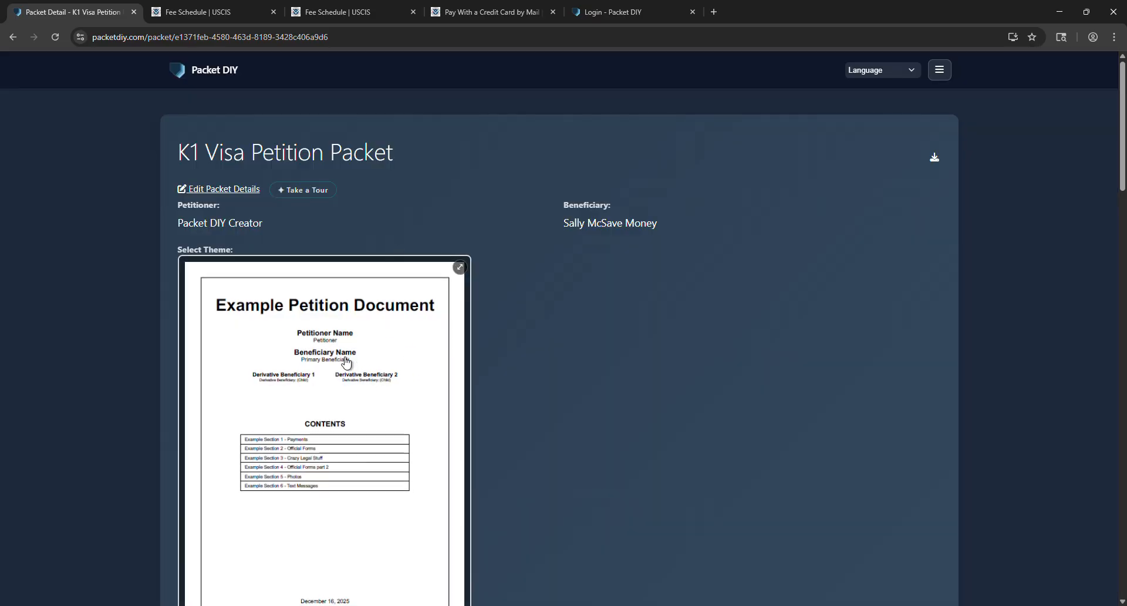
{"action": "scroll", "coordinate": [365, 319], "scroll_direction": "down", "scroll_amount": 2}
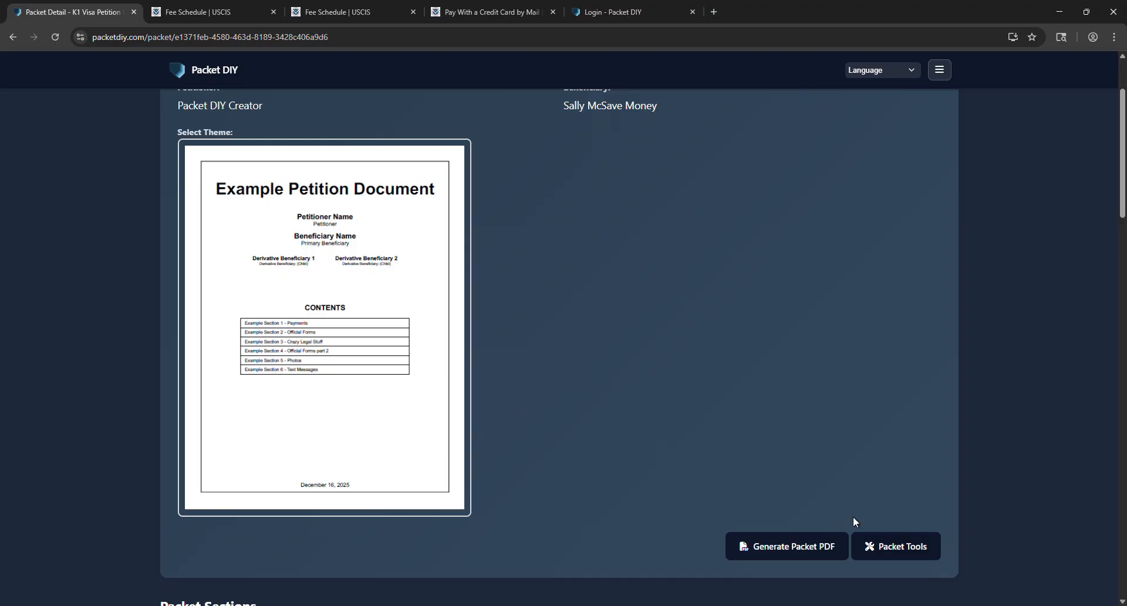
{"action": "left_click", "coordinate": [876, 545]}
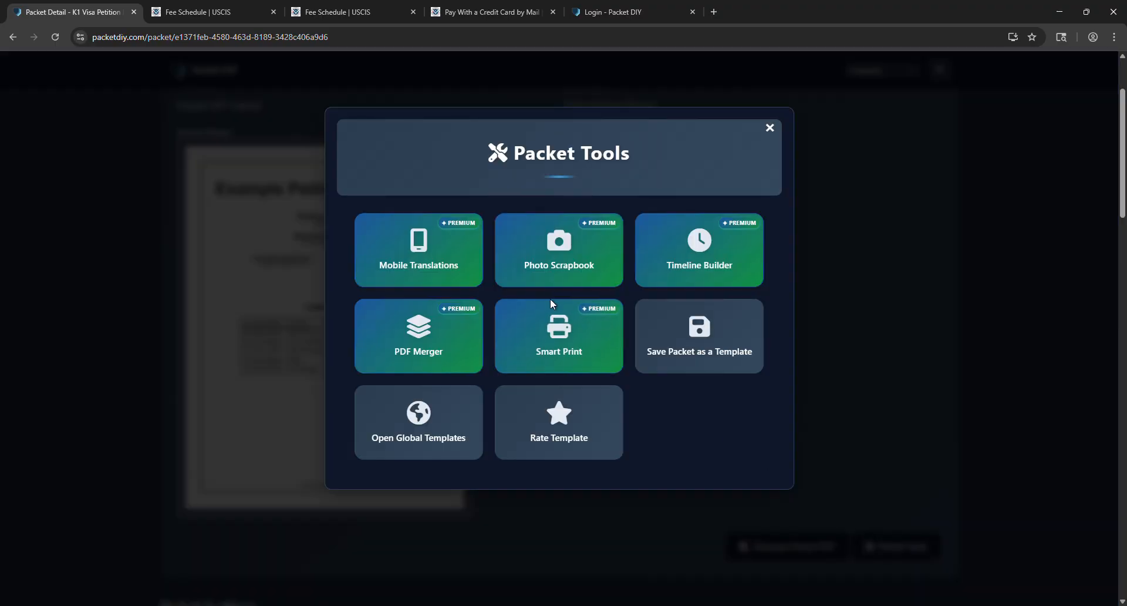
Open the Smart Print tool, review its upload area and How It Works steps, and return to the packet.
{"action": "left_click", "coordinate": [551, 318]}
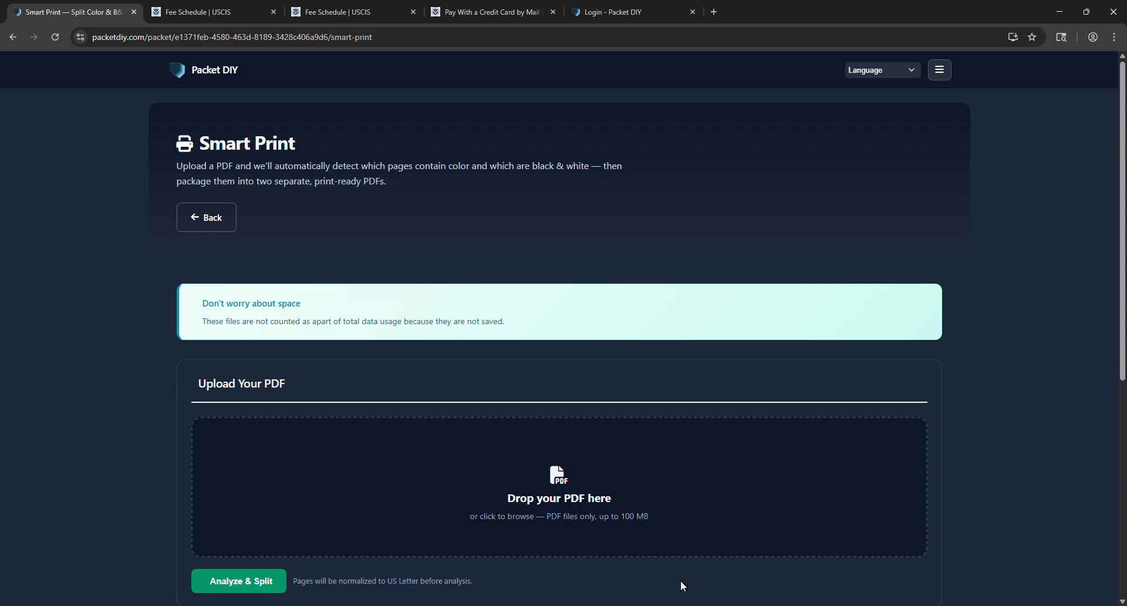
{"action": "scroll", "coordinate": [991, 528], "scroll_direction": "down", "scroll_amount": 3}
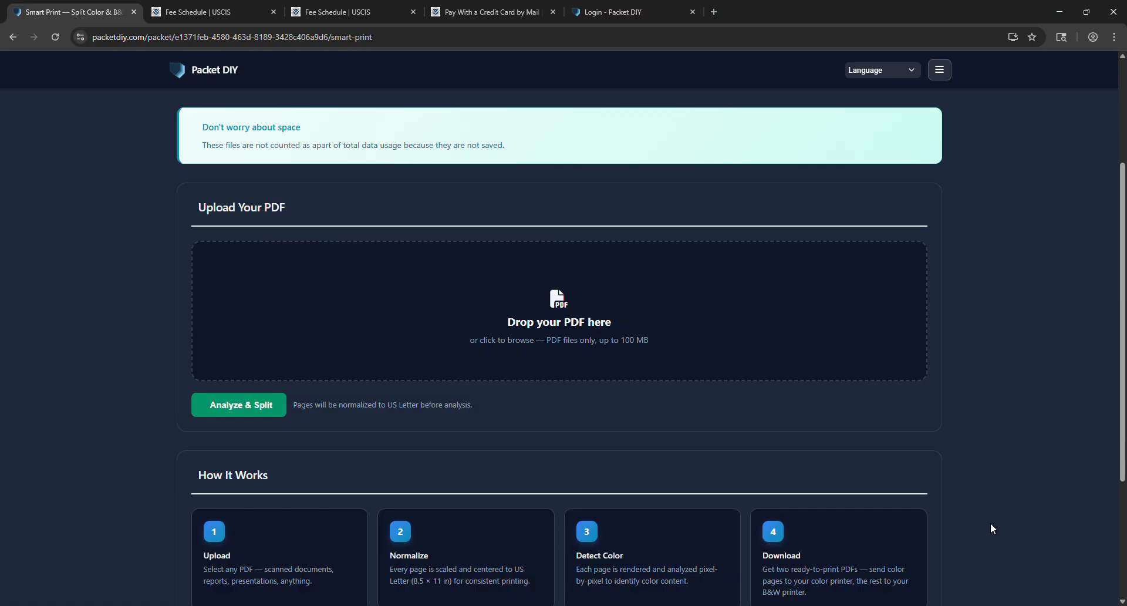
{"action": "scroll", "coordinate": [990, 523], "scroll_direction": "up", "scroll_amount": 3}
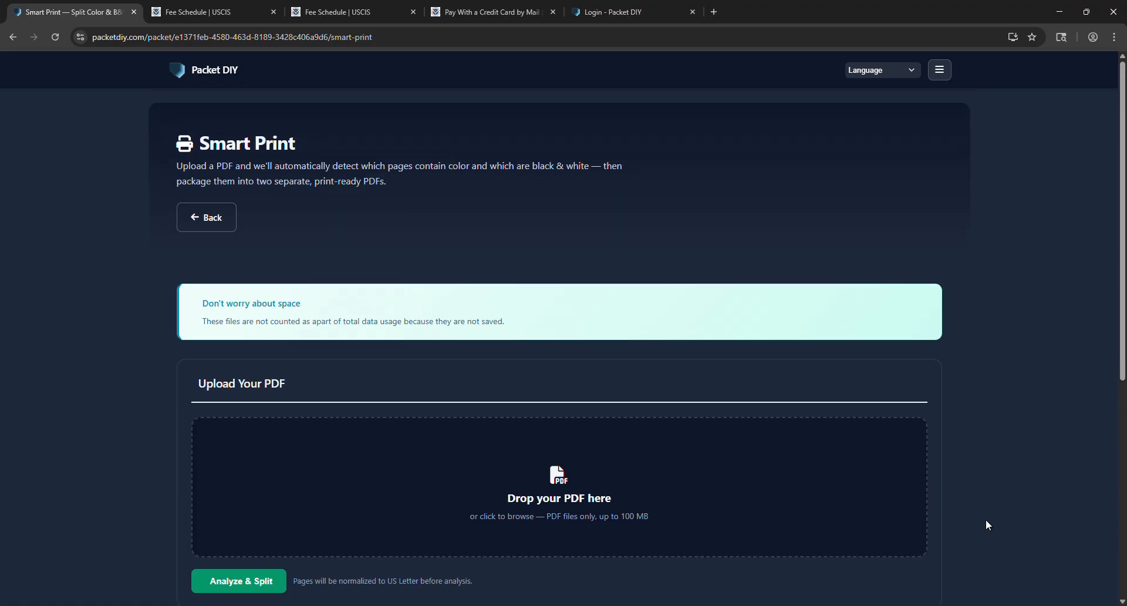
{"action": "left_click", "coordinate": [212, 226]}
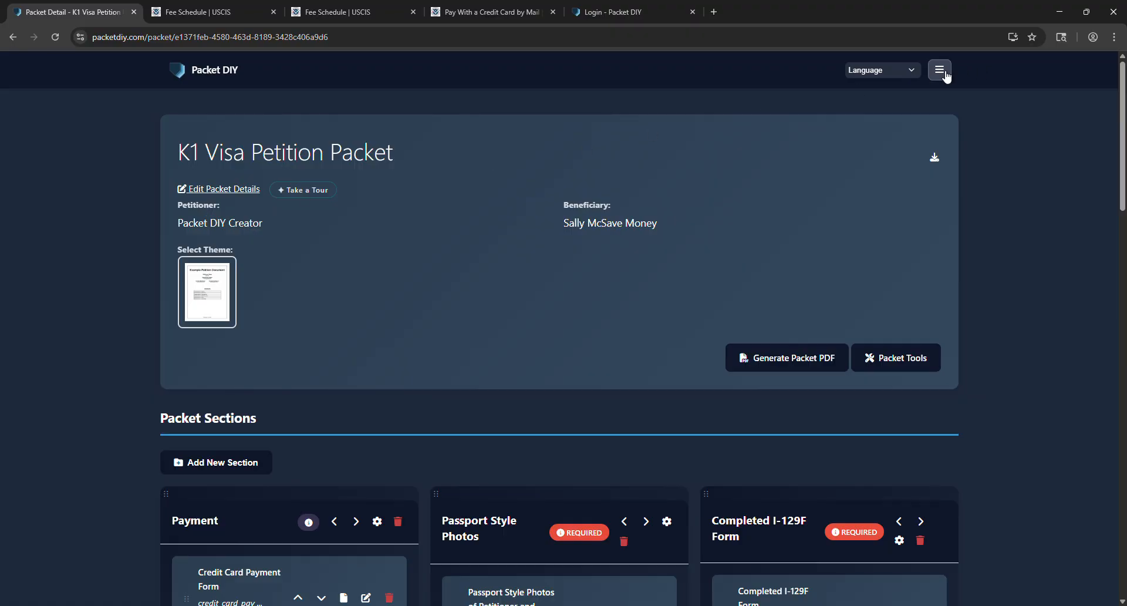
Open the subscription management page and review the current plan, storage, payment method and subscription actions.
{"action": "left_click", "coordinate": [944, 72]}
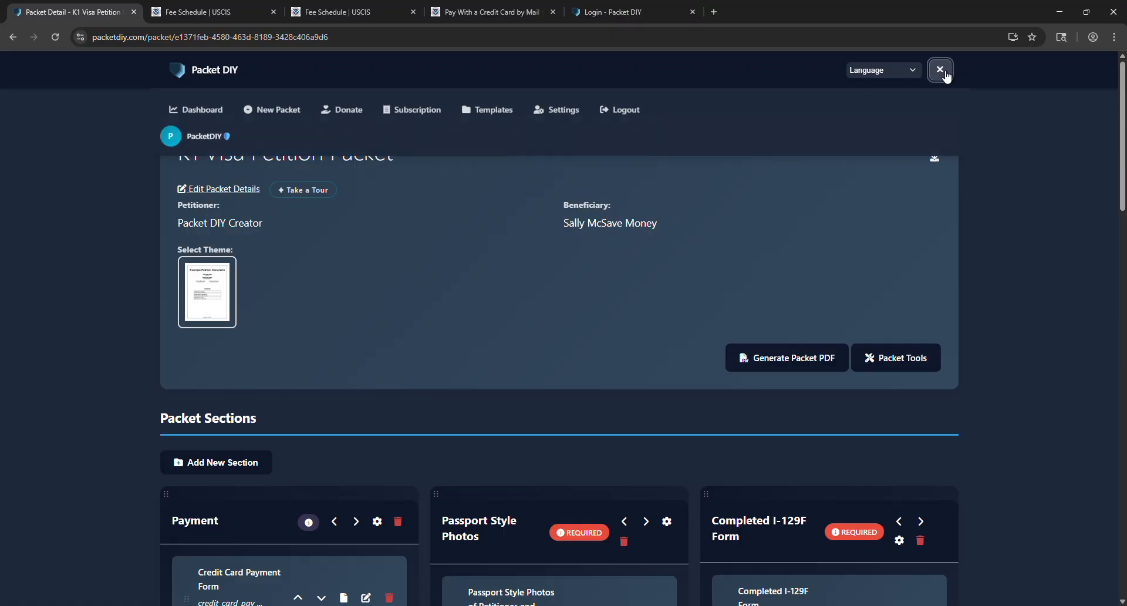
{"action": "left_click", "coordinate": [411, 110]}
{"action": "scroll", "coordinate": [435, 195], "scroll_direction": "down", "scroll_amount": 2}
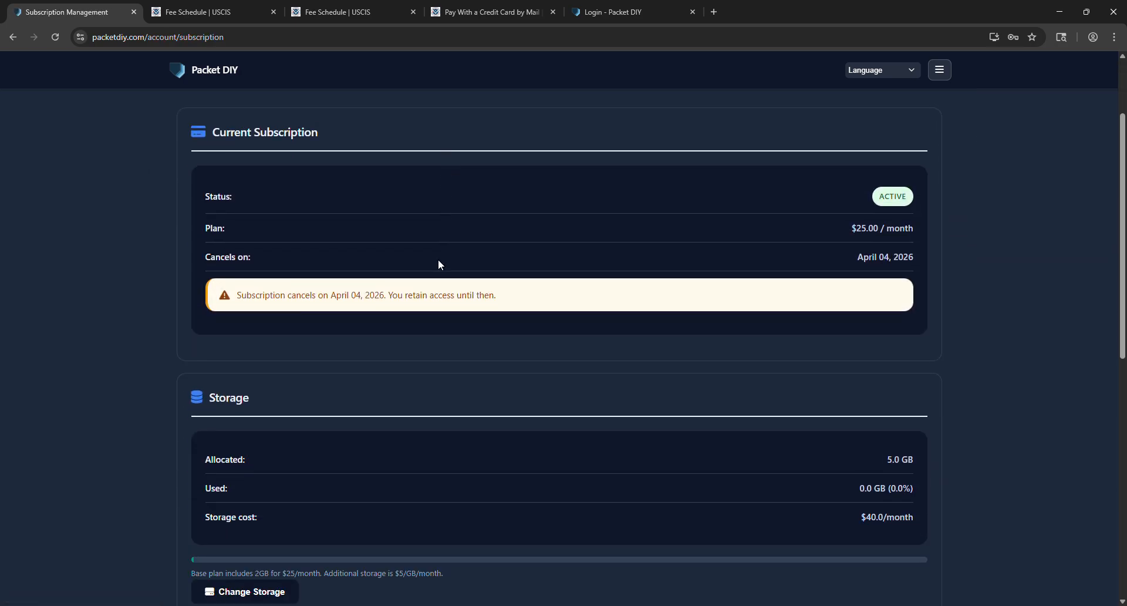
{"action": "scroll", "coordinate": [611, 268], "scroll_direction": "down", "scroll_amount": 2}
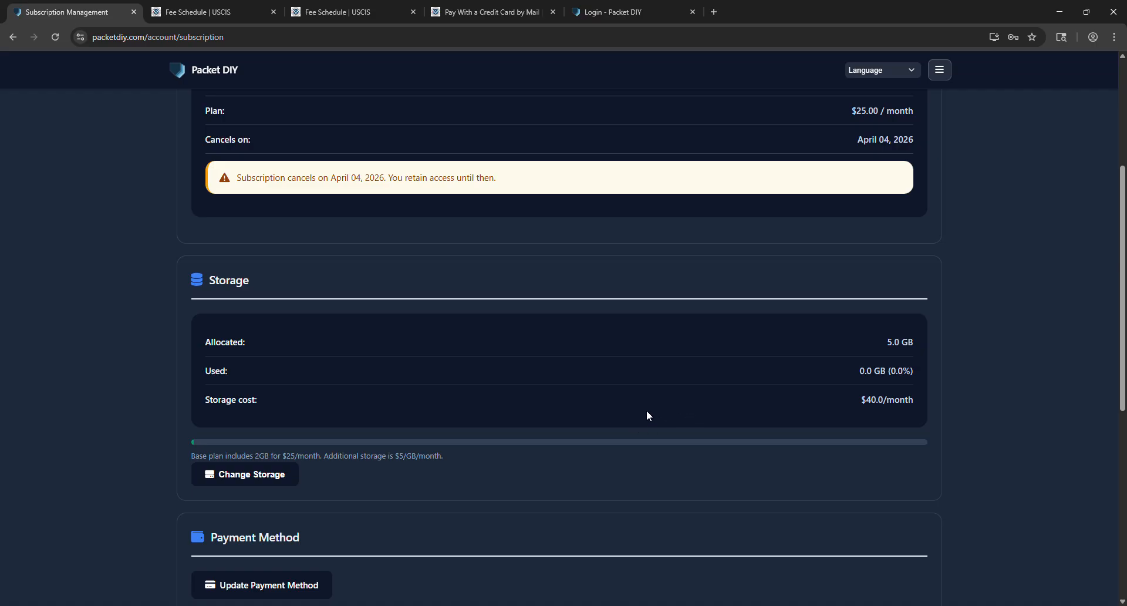
{"action": "scroll", "coordinate": [647, 413], "scroll_direction": "down", "scroll_amount": 3}
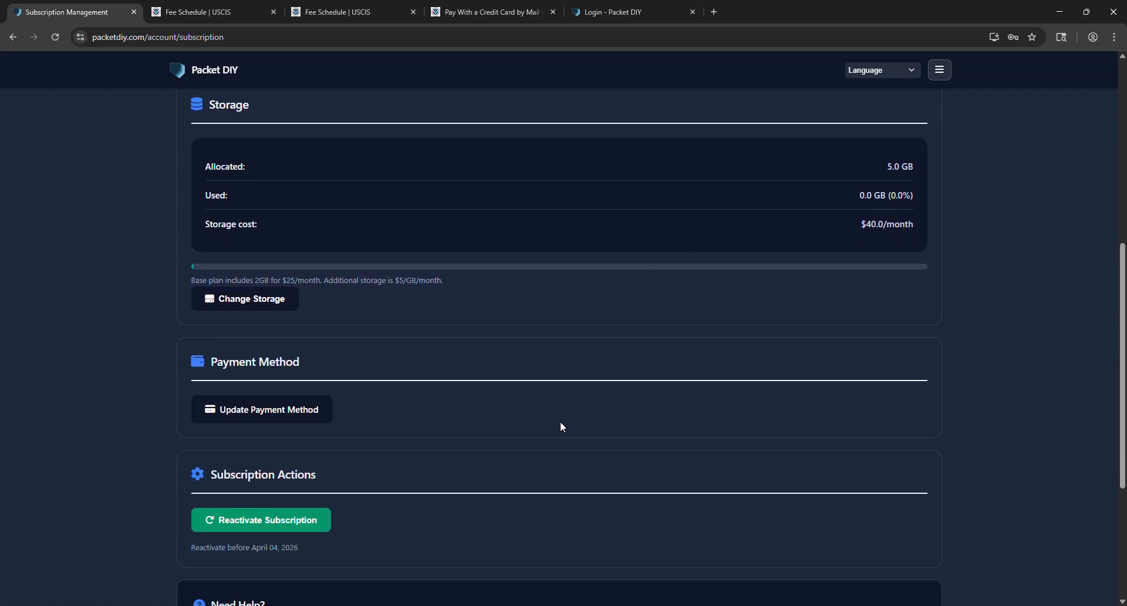
{"action": "scroll", "coordinate": [561, 426], "scroll_direction": "up", "scroll_amount": 1}
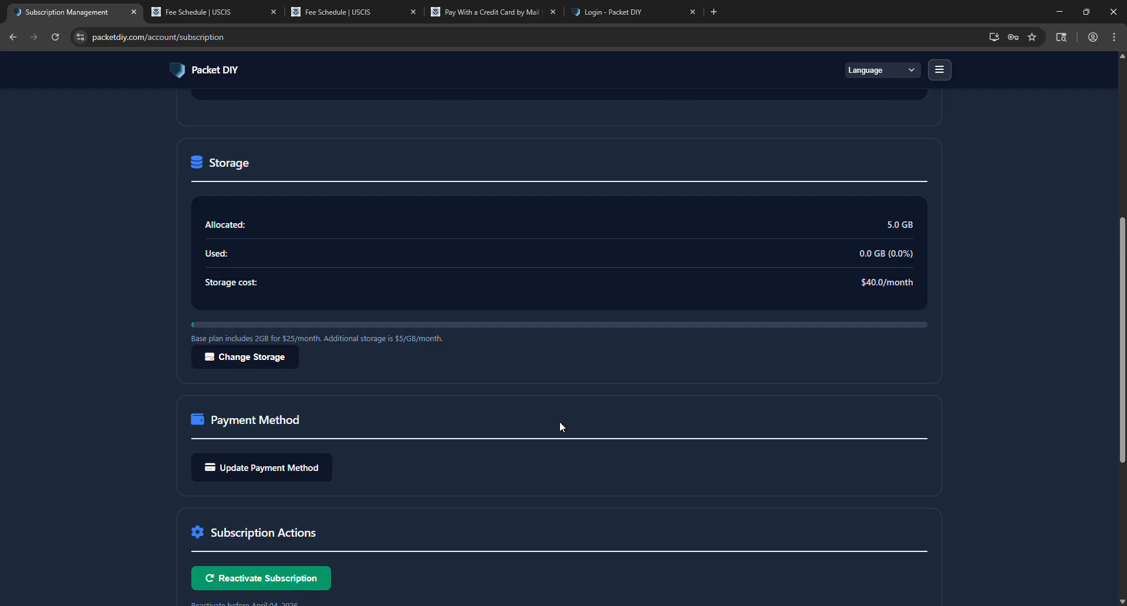
{"action": "scroll", "coordinate": [368, 405], "scroll_direction": "down", "scroll_amount": 1}
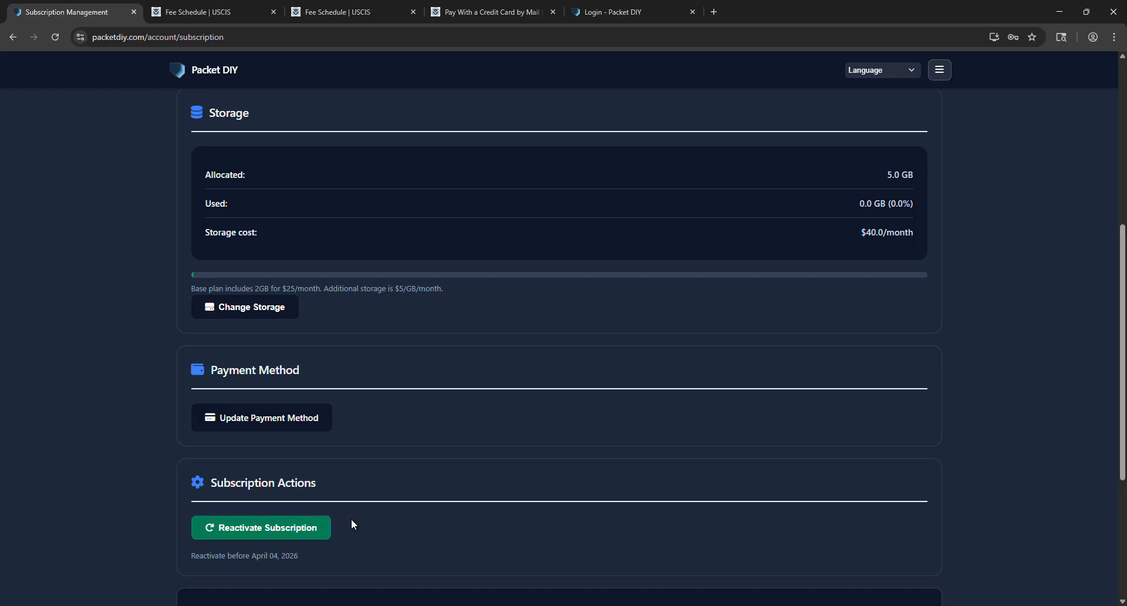
{"action": "scroll", "coordinate": [524, 360], "scroll_direction": "up", "scroll_amount": 2}
{"action": "scroll", "coordinate": [524, 361], "scroll_direction": "up", "scroll_amount": 2}
{"action": "scroll", "coordinate": [524, 361], "scroll_direction": "up", "scroll_amount": 2}
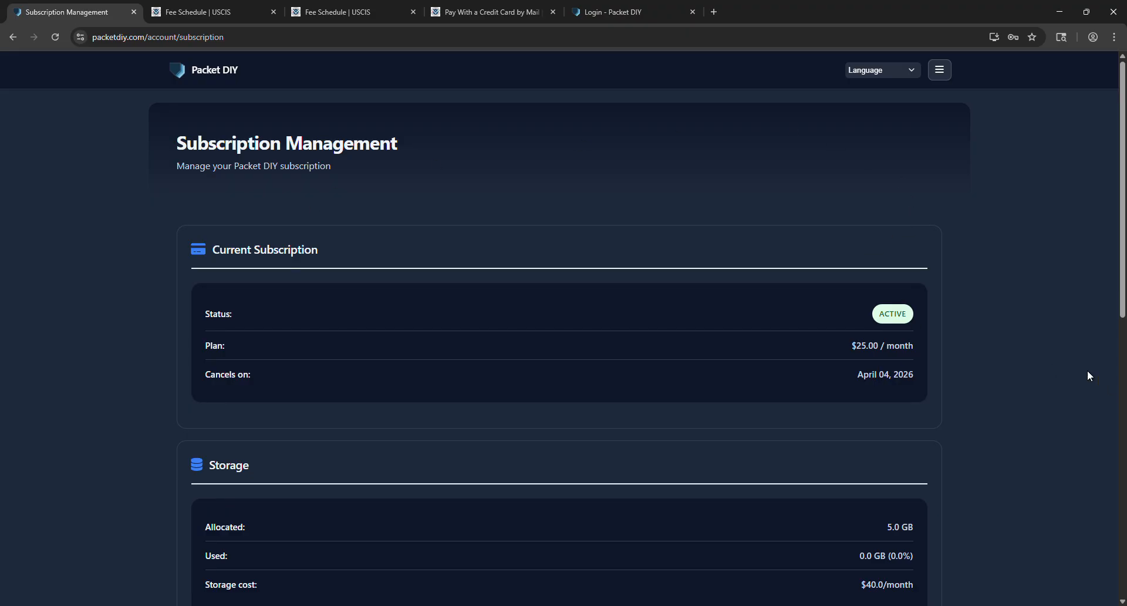
Reopen the K1 Visa Petition Packet from the dashboard and look over its sections and documents.
{"action": "left_click", "coordinate": [213, 71]}
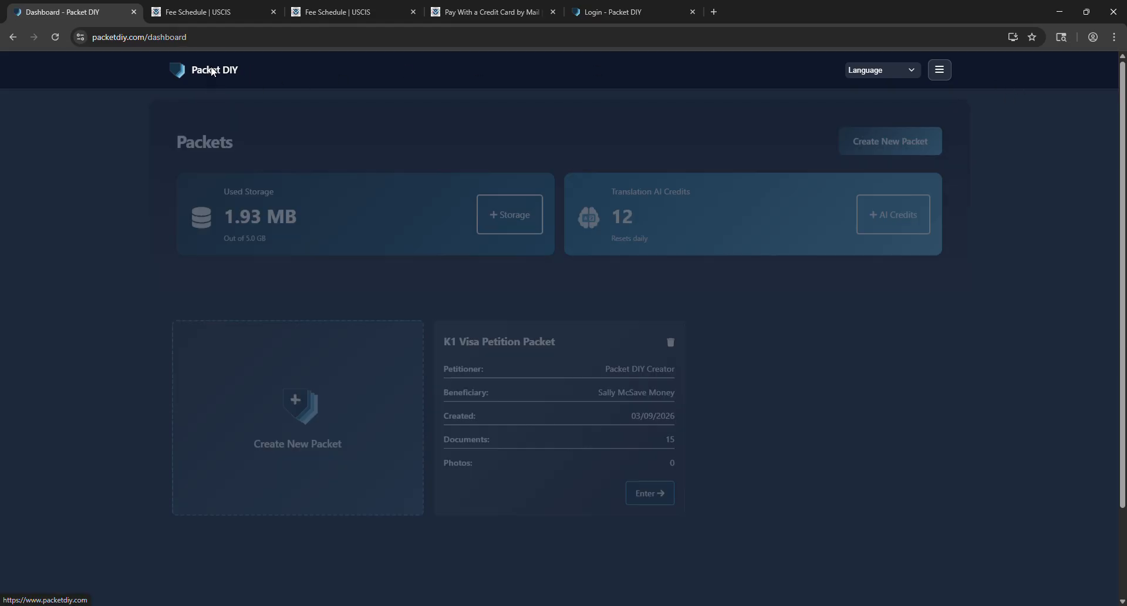
{"action": "left_click", "coordinate": [527, 345]}
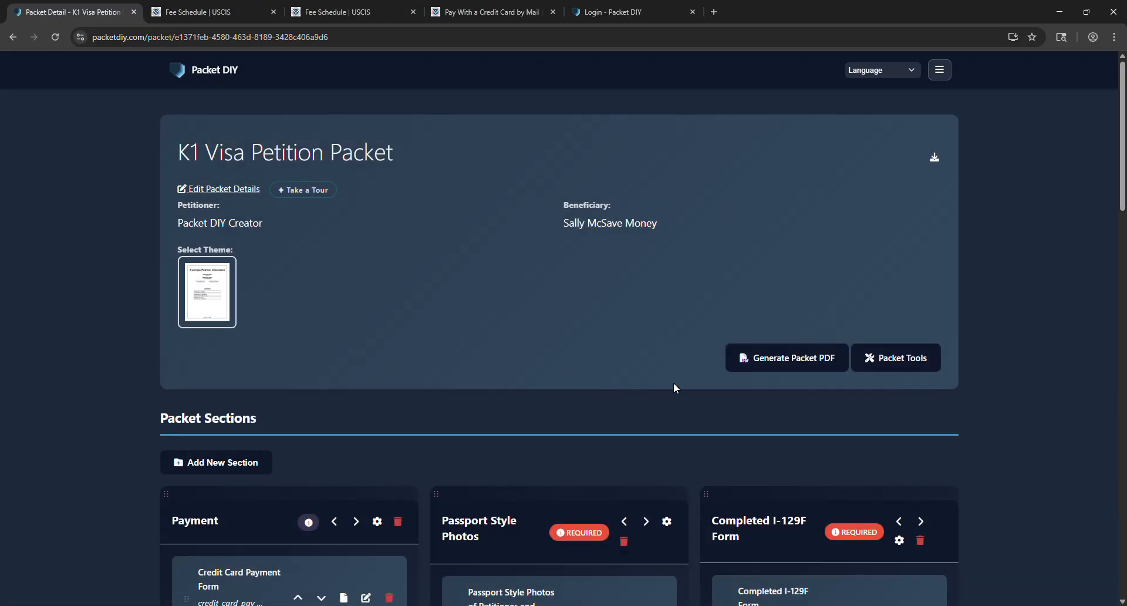
{"action": "scroll", "coordinate": [503, 485], "scroll_direction": "down", "scroll_amount": 4}
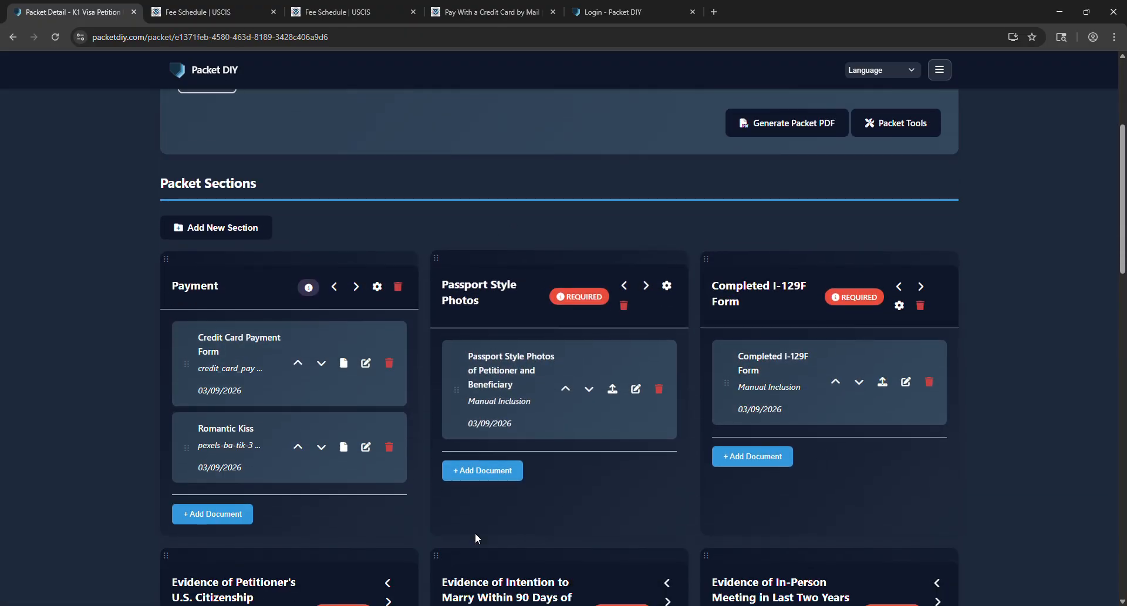
{"action": "scroll", "coordinate": [930, 457], "scroll_direction": "down", "scroll_amount": 1}
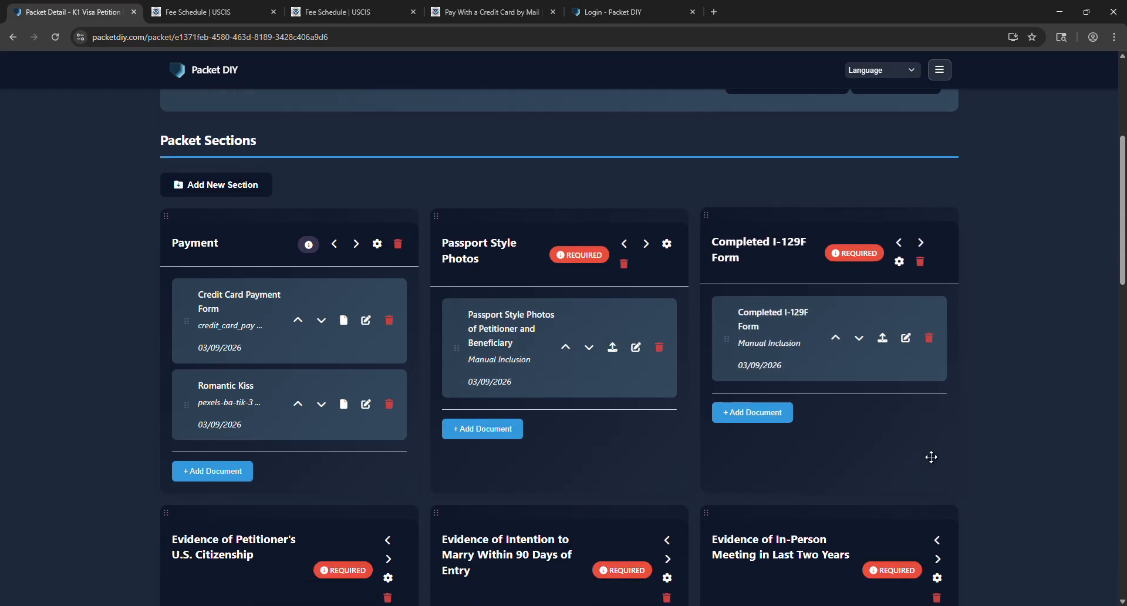
{"action": "scroll", "coordinate": [691, 555], "scroll_direction": "down", "scroll_amount": 3}
{"action": "scroll", "coordinate": [371, 410], "scroll_direction": "up", "scroll_amount": 4}
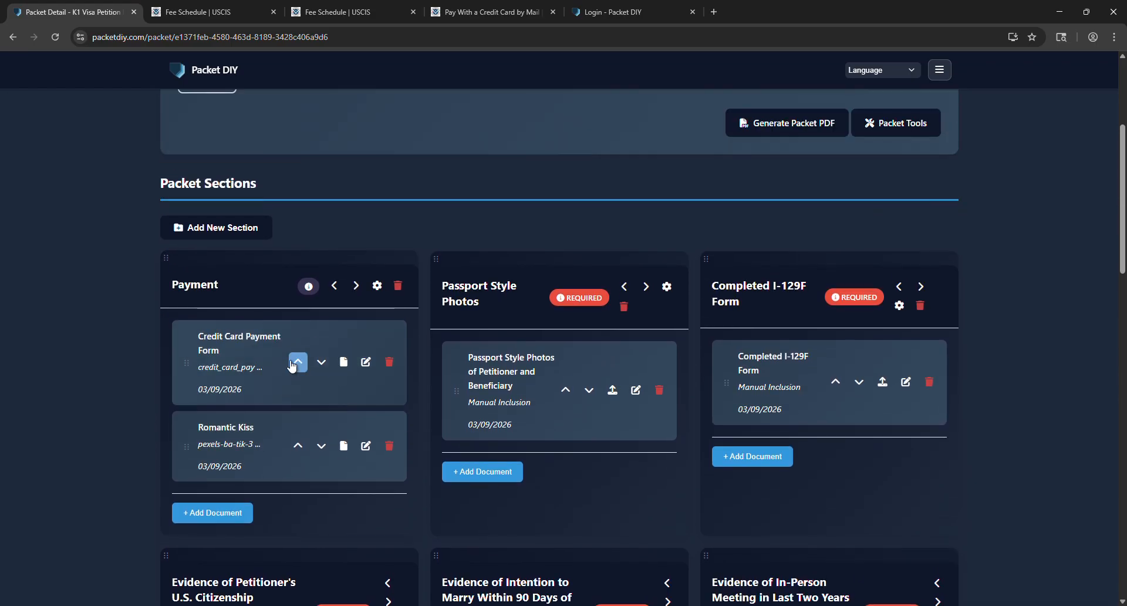
{"action": "scroll", "coordinate": [422, 473], "scroll_direction": "up", "scroll_amount": 2}
{"action": "scroll", "coordinate": [706, 423], "scroll_direction": "up", "scroll_amount": 2}
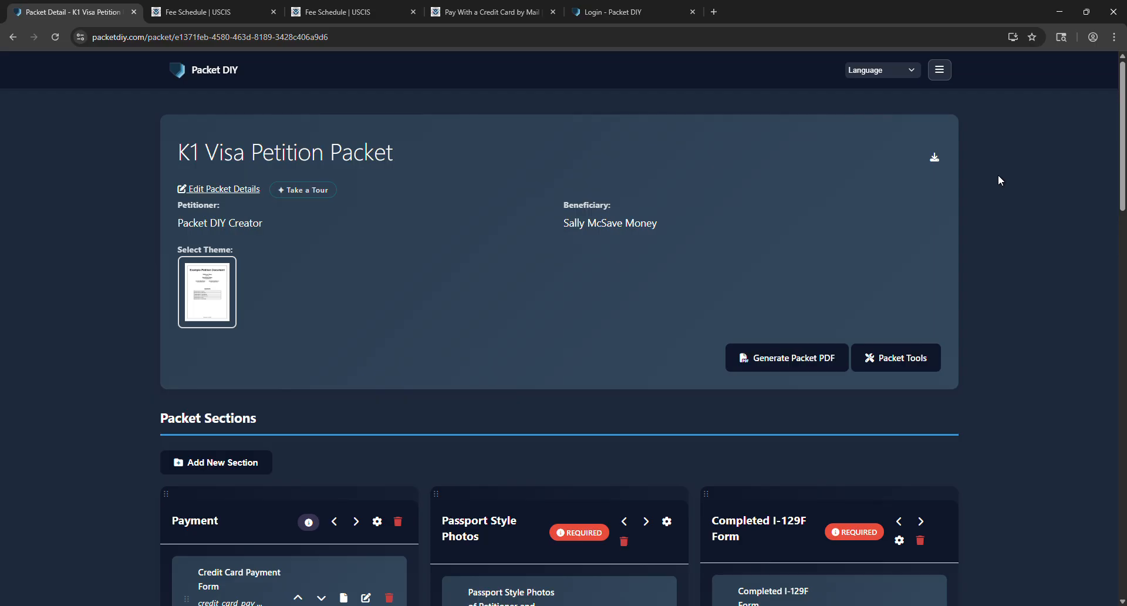
Download the packet's files as an archive and open the Packet folder inside it.
{"action": "left_click", "coordinate": [935, 163]}
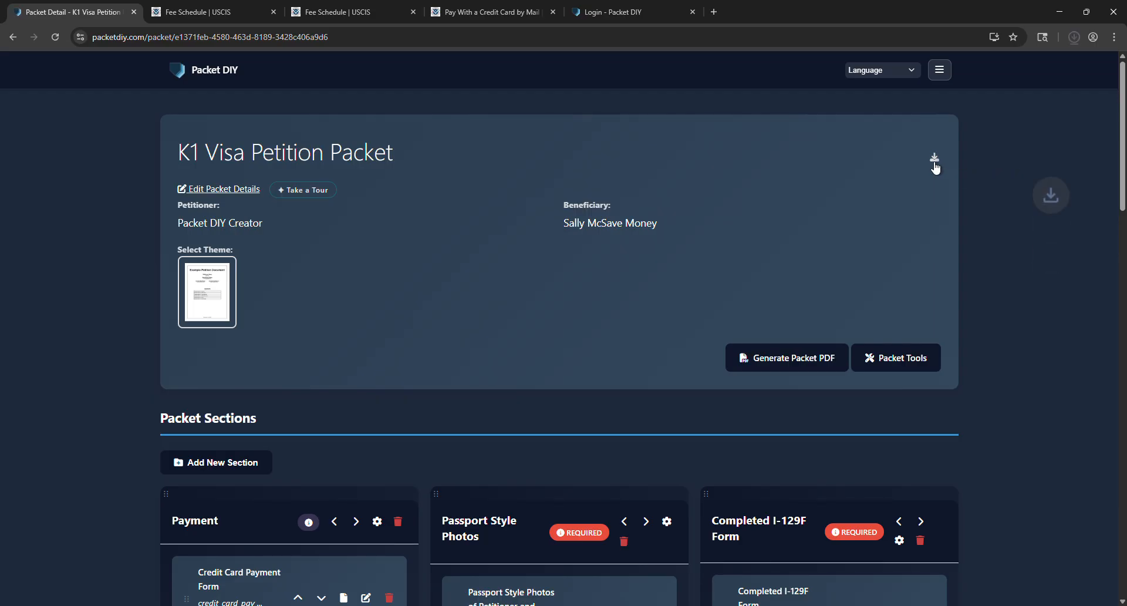
{"action": "left_click", "coordinate": [942, 68]}
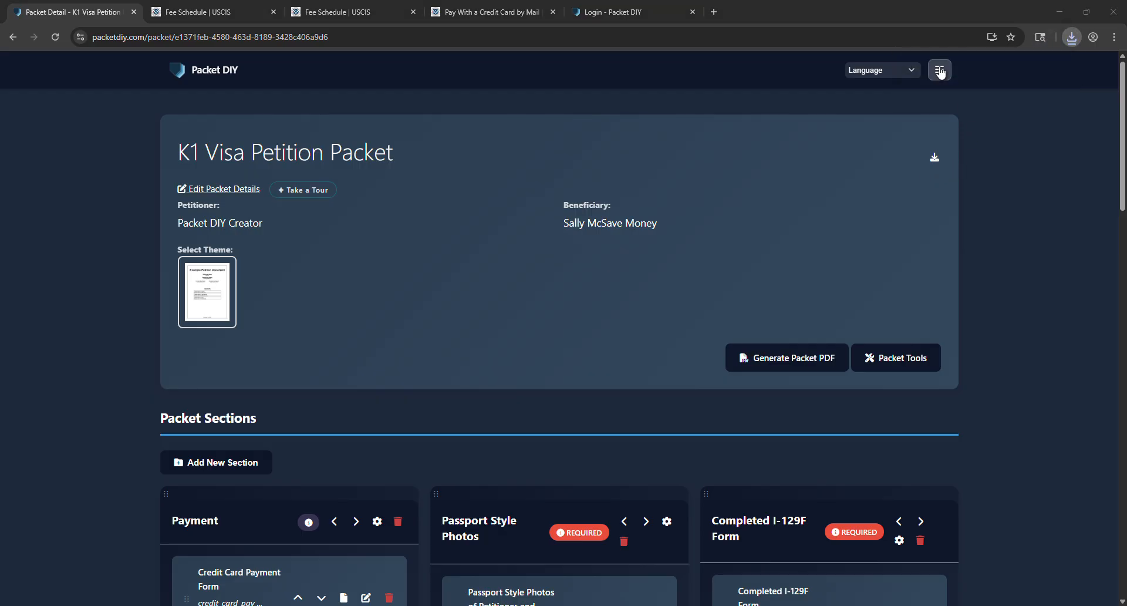
{"action": "double_click", "coordinate": [598, 174]}
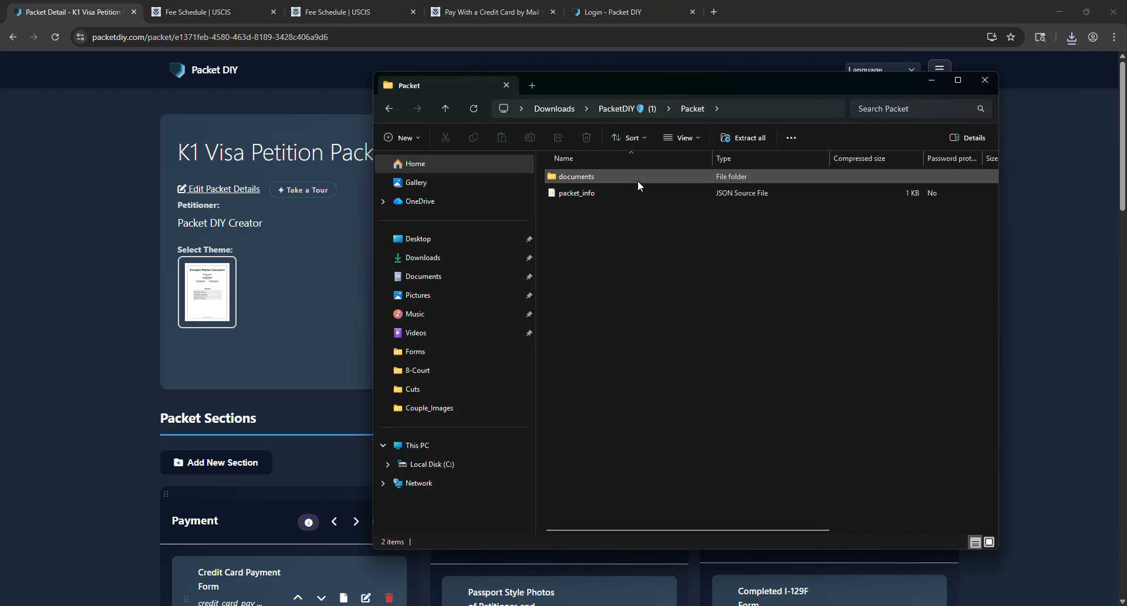
Inspect the files in the archive's documents > Payment folder and close the file window.
{"action": "left_click", "coordinate": [615, 189]}
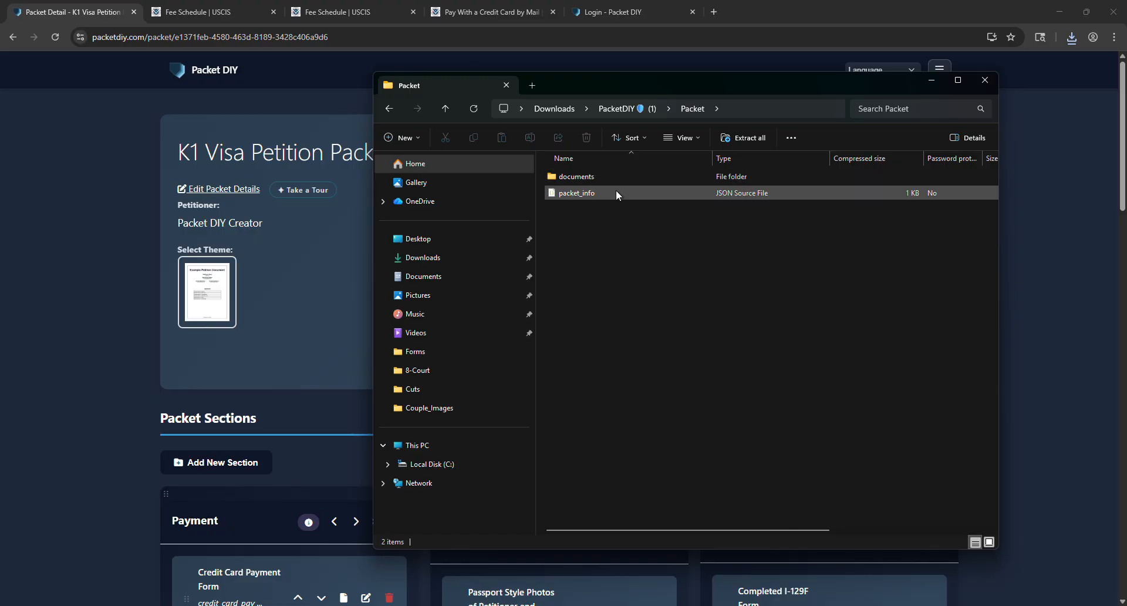
{"action": "double_click", "coordinate": [613, 180]}
{"action": "double_click", "coordinate": [583, 179]}
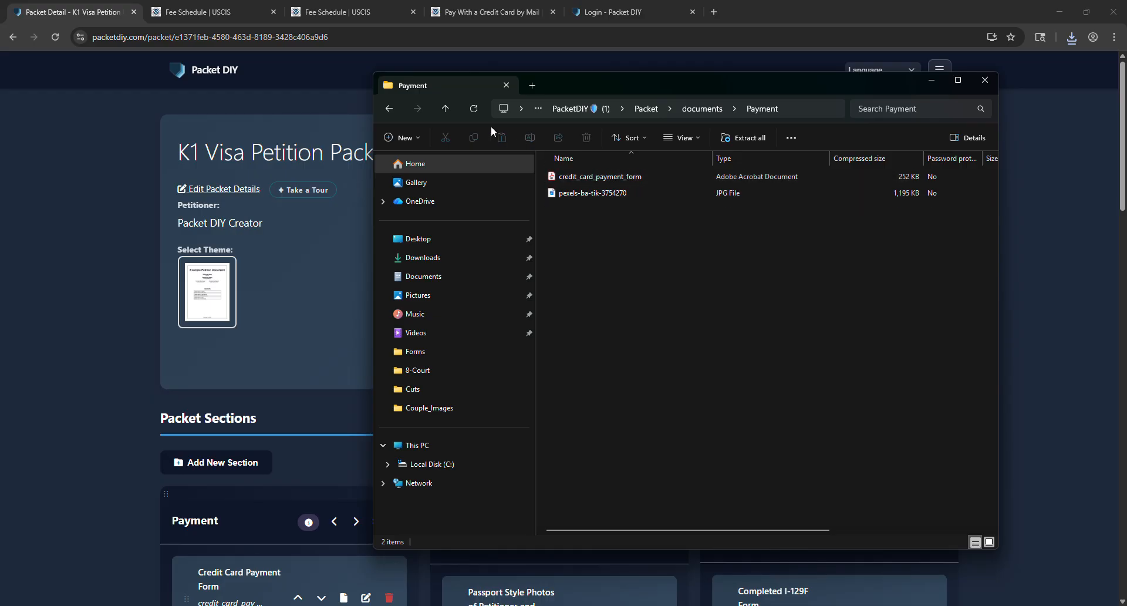
{"action": "left_click", "coordinate": [445, 108]}
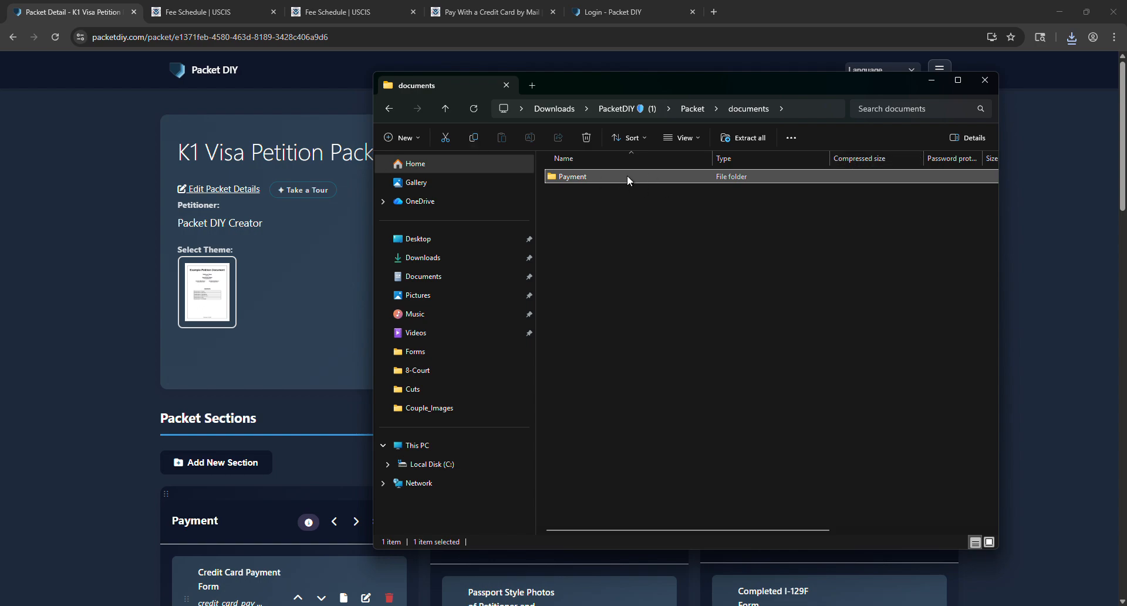
{"action": "double_click", "coordinate": [612, 175]}
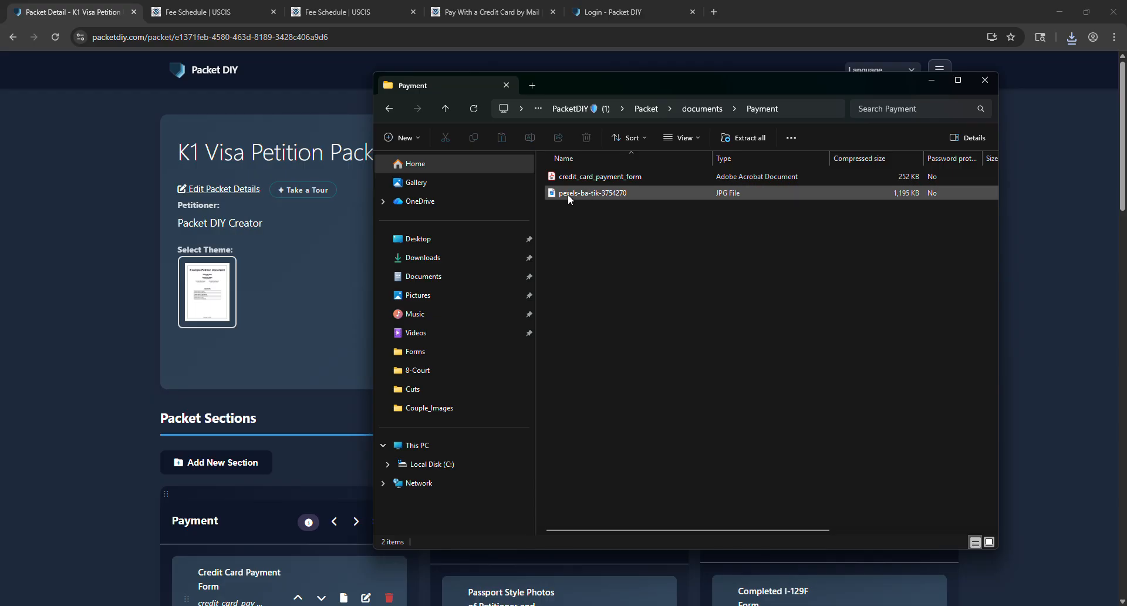
{"action": "left_click", "coordinate": [989, 79]}
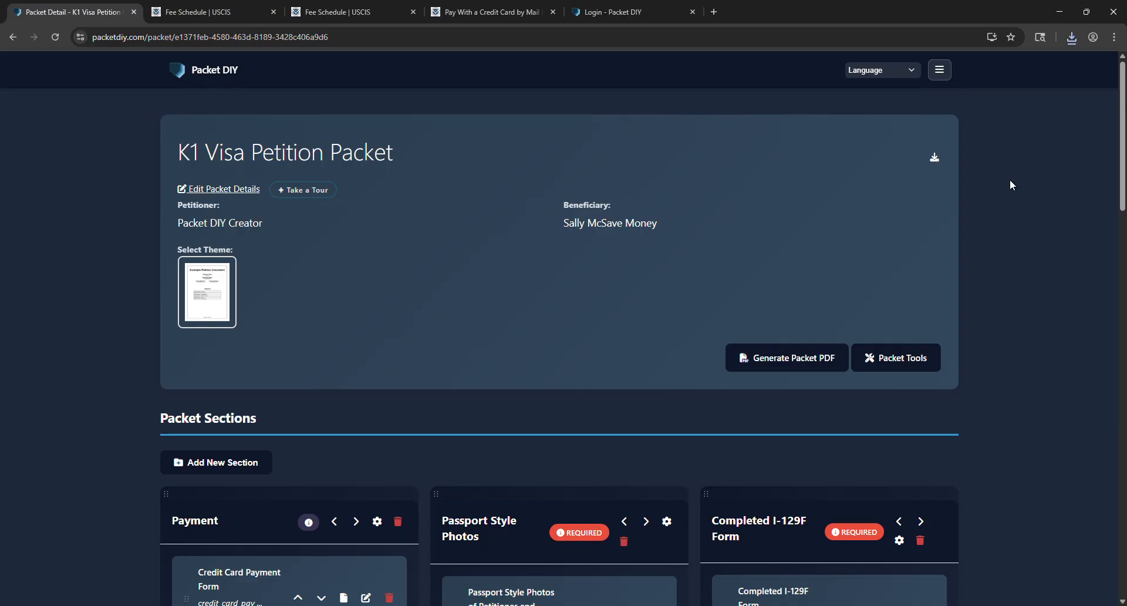
Look over the packet's final sections and the page footer's support links.
{"action": "left_click_drag", "start_coordinate": [1122, 175], "coordinate": [1080, 534]}
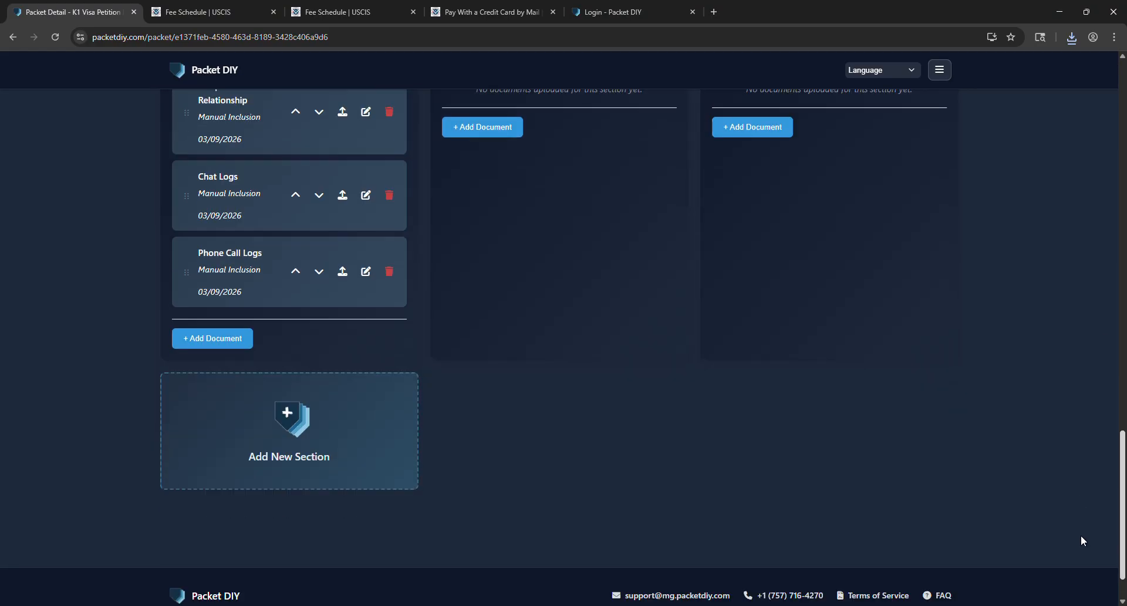
{"action": "scroll", "coordinate": [705, 530], "scroll_direction": "down", "scroll_amount": 1}
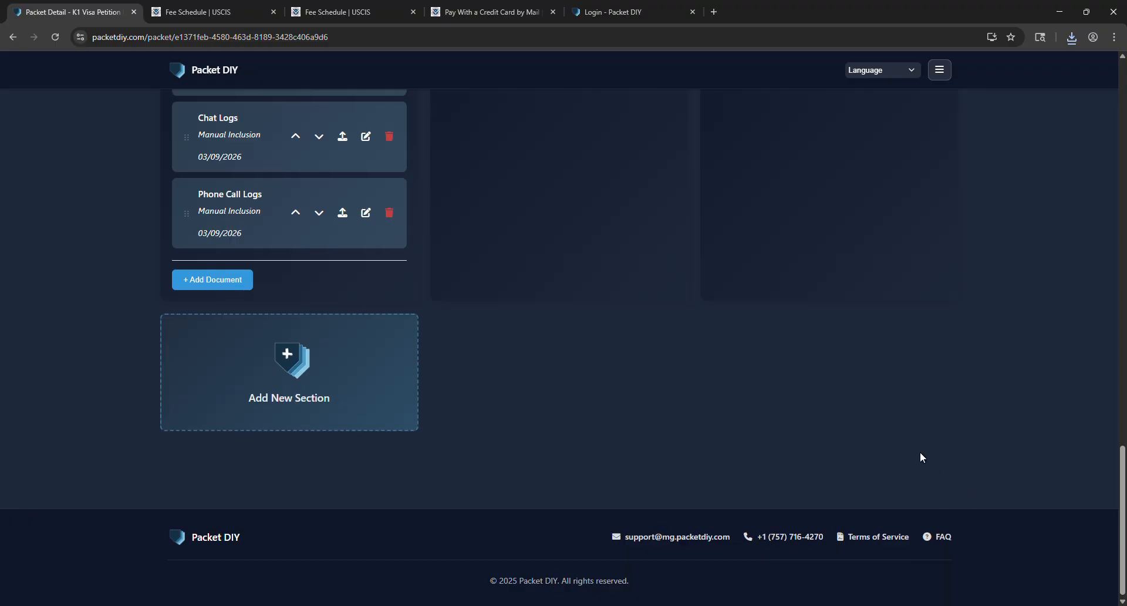
{"action": "scroll", "coordinate": [920, 452], "scroll_direction": "up", "scroll_amount": 4}
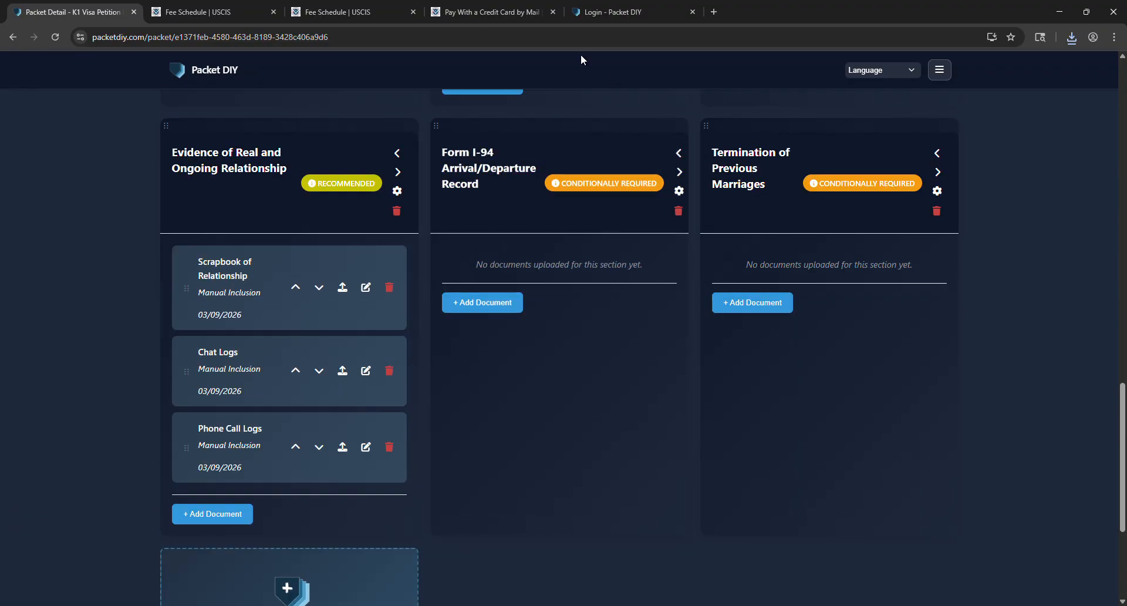